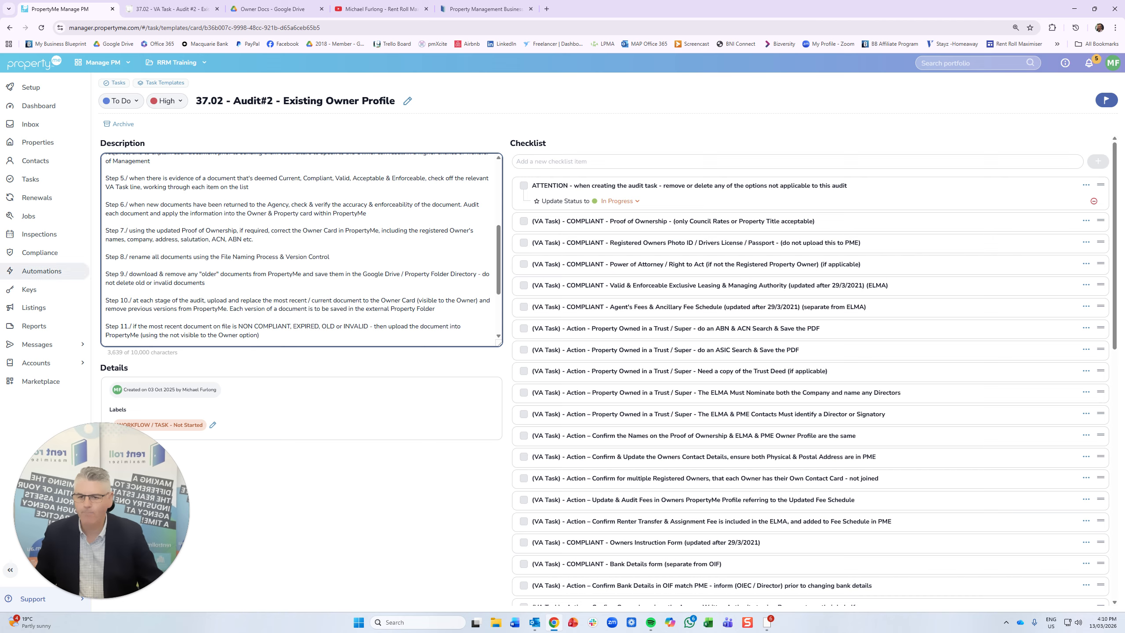
{"action": "scroll", "coordinate": [301, 250], "scroll_direction": "down", "scroll_amount": 1}
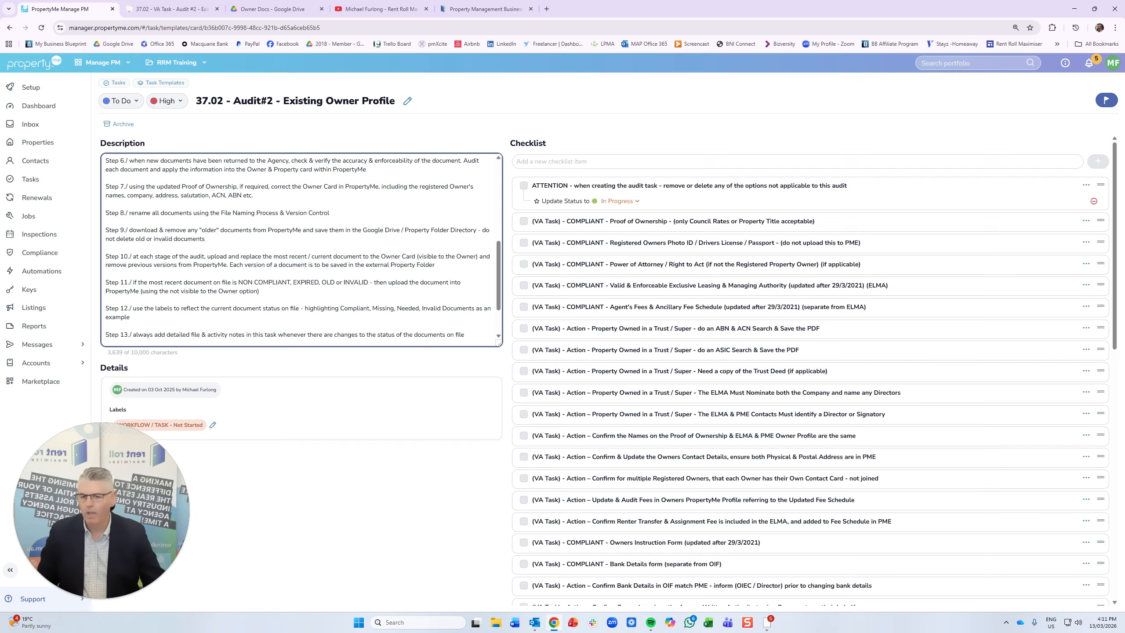
{"action": "scroll", "coordinate": [303, 250], "scroll_direction": "down", "scroll_amount": 2}
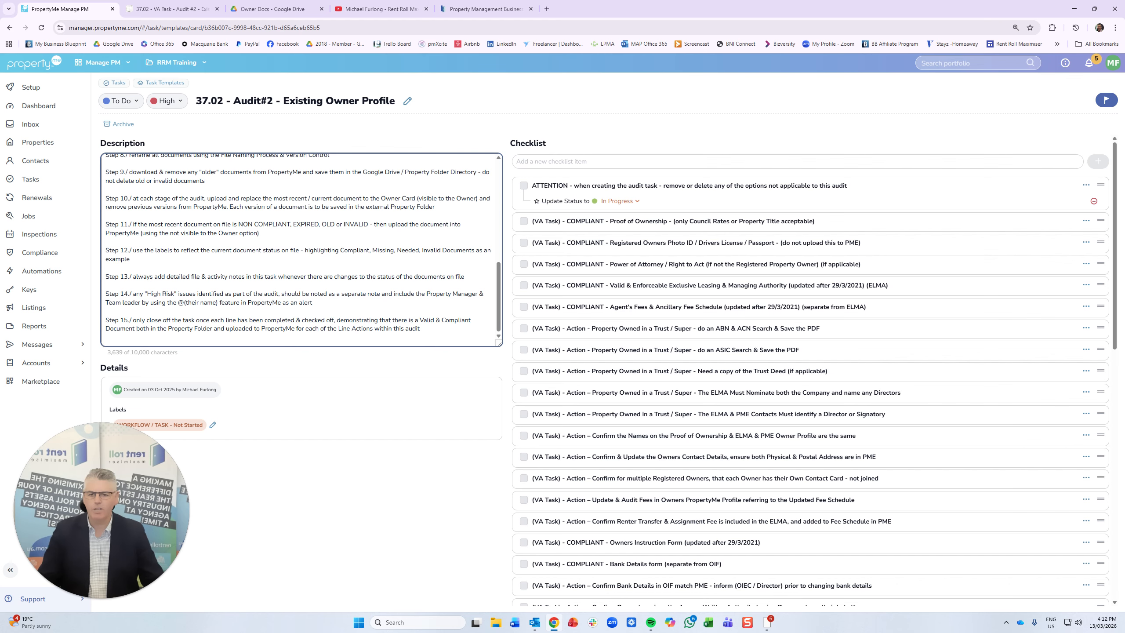
{"action": "left_click", "coordinate": [35, 294]}
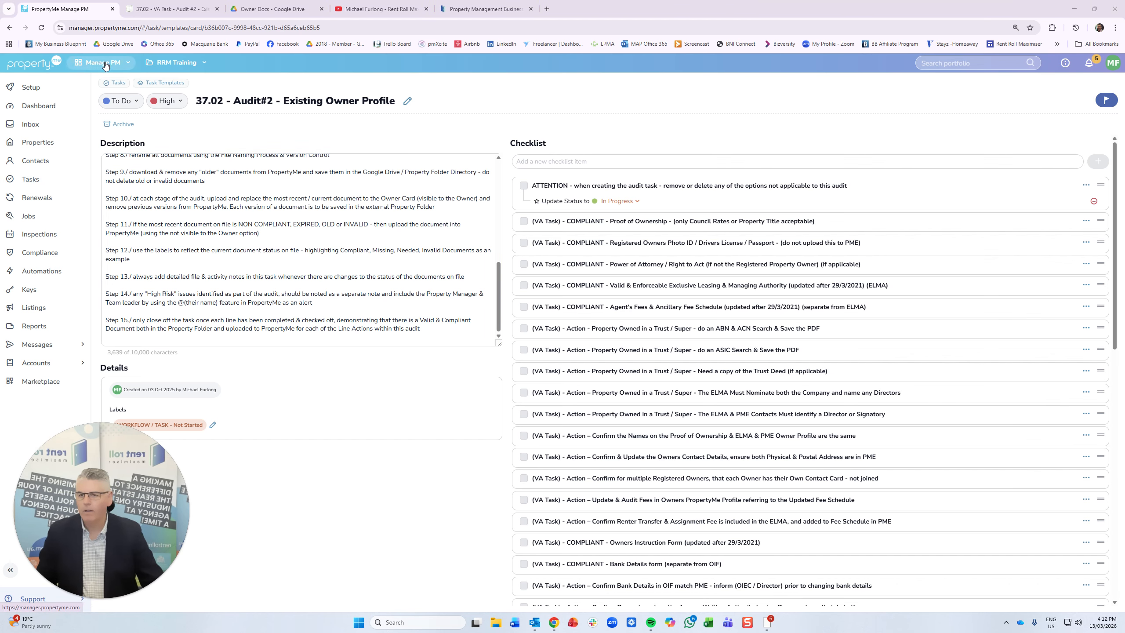
{"action": "left_click", "coordinate": [169, 64]}
{"action": "left_click", "coordinate": [177, 84]}
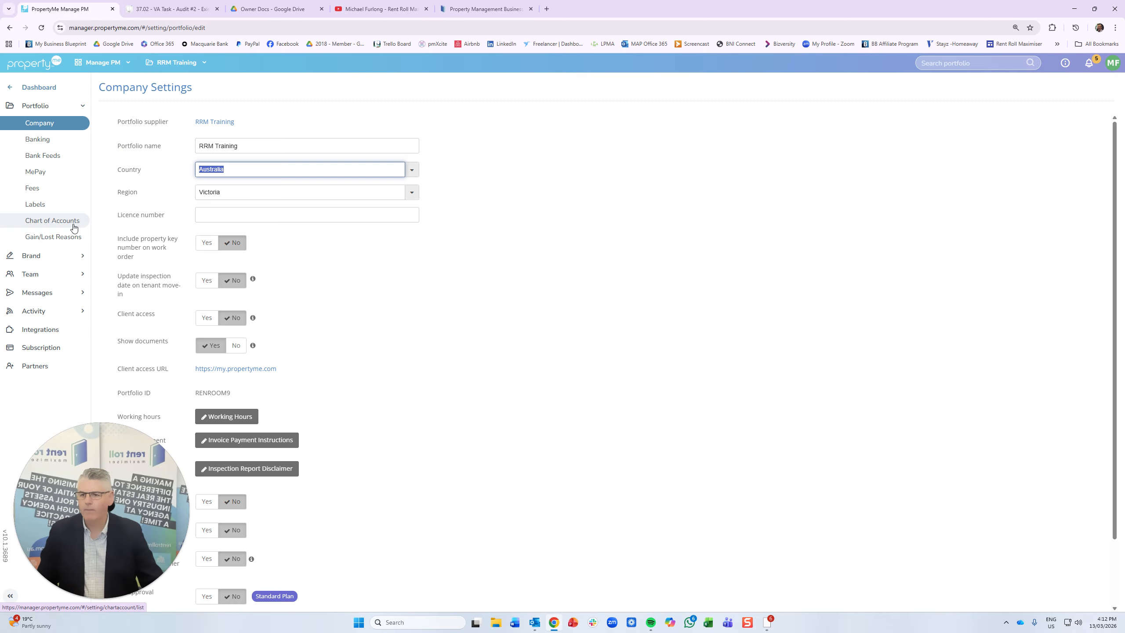
{"action": "left_click", "coordinate": [59, 206]}
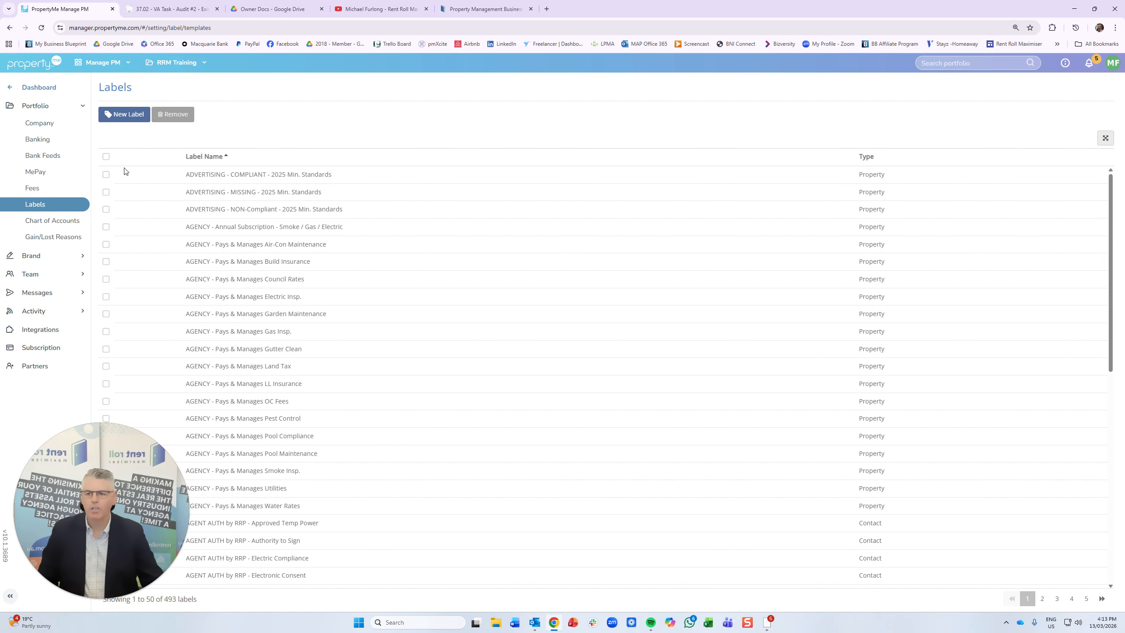
{"action": "left_click", "coordinate": [38, 87]}
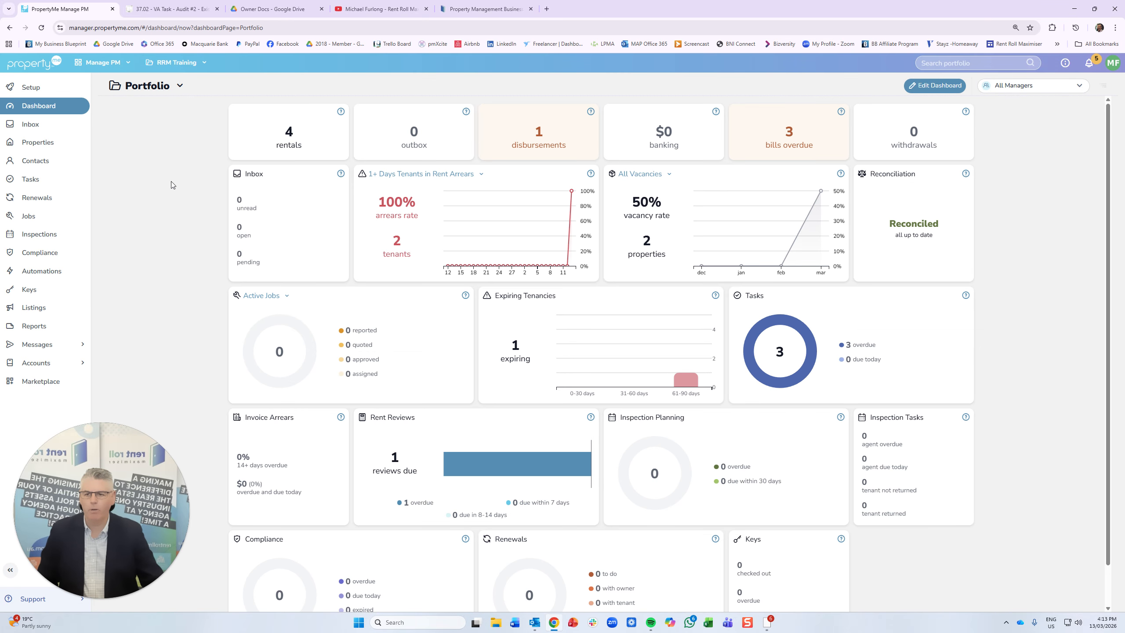
{"action": "left_click", "coordinate": [307, 134]}
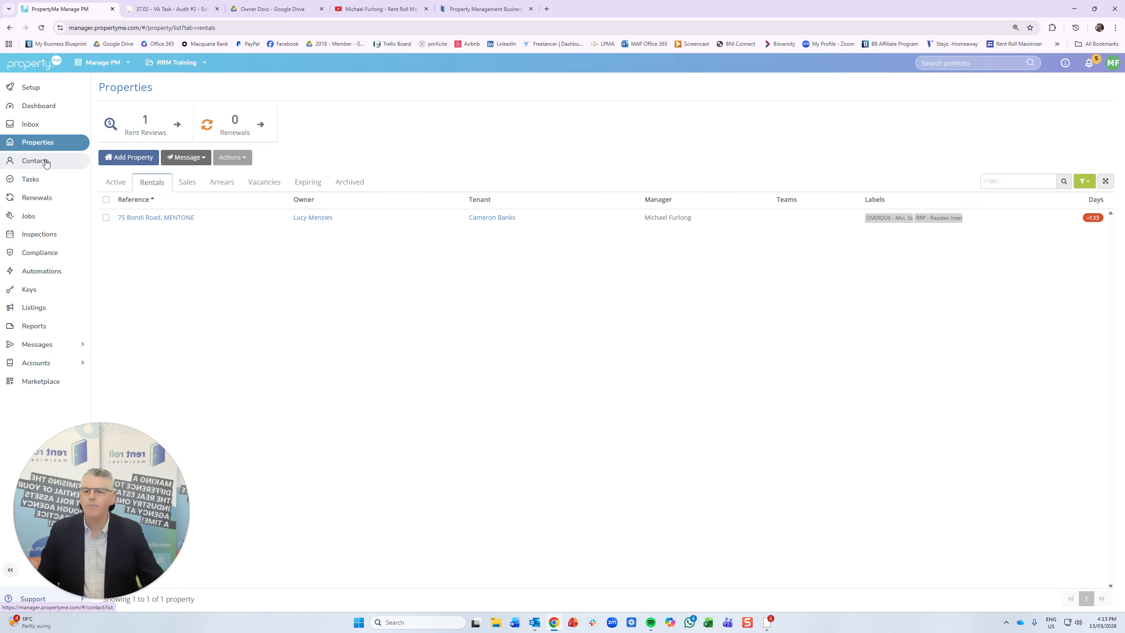
{"action": "left_click", "coordinate": [39, 180]}
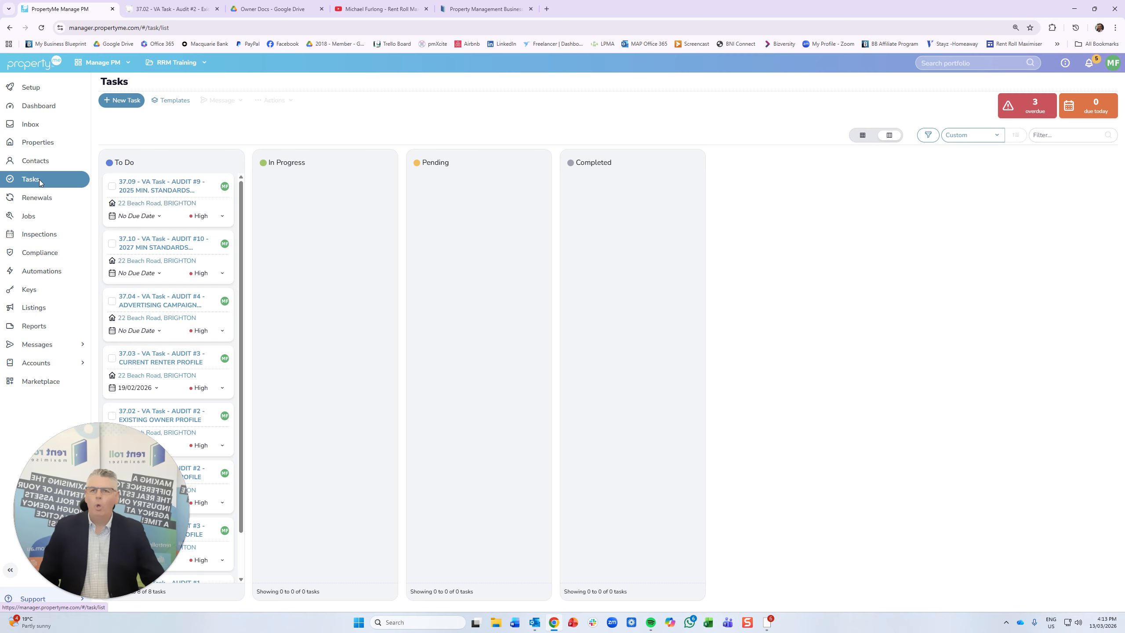
{"action": "left_click", "coordinate": [177, 101]}
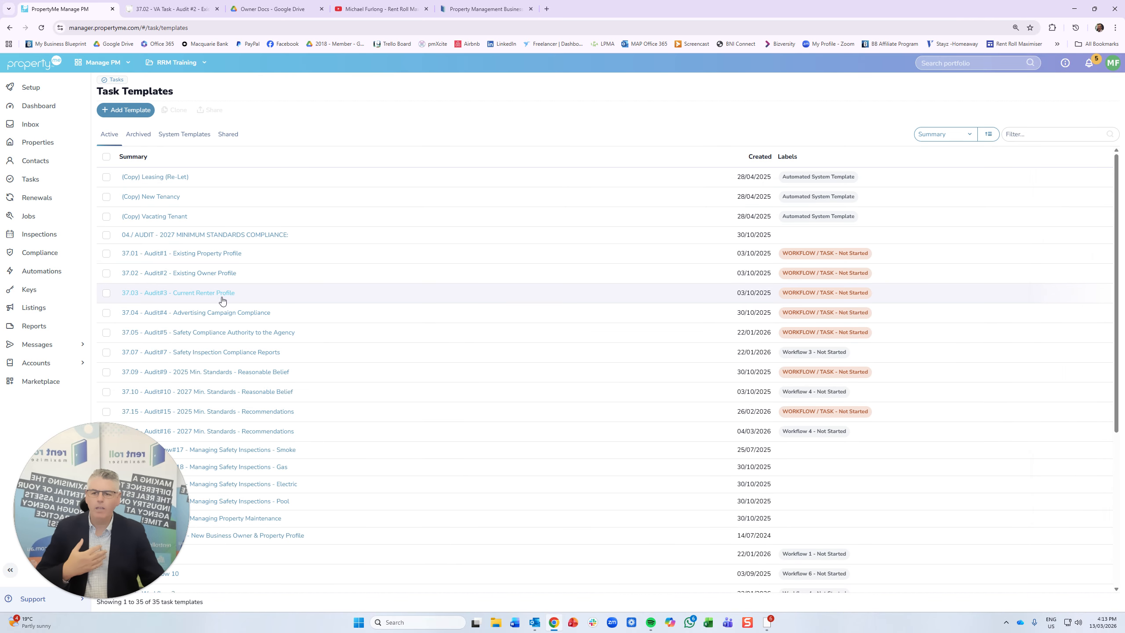
{"action": "left_click", "coordinate": [215, 275]}
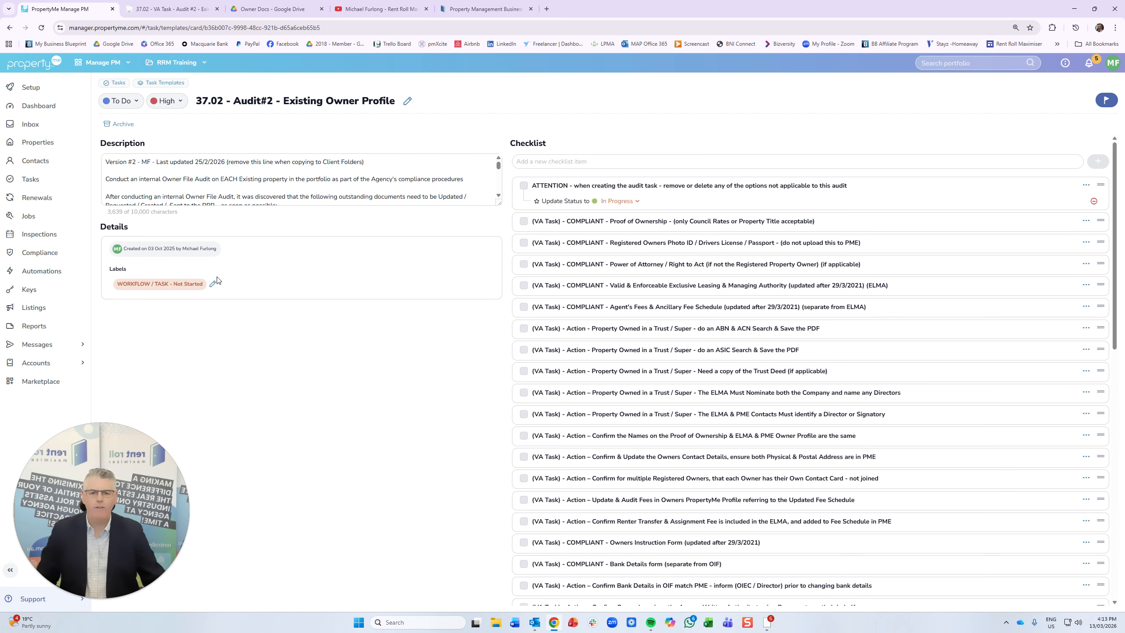
- Stretch the Description box down and scroll through all the Audit#2 steps
{"action": "left_click_drag", "start_coordinate": [499, 204], "coordinate": [493, 516]}
{"action": "scroll", "coordinate": [297, 337], "scroll_direction": "down", "scroll_amount": 3}
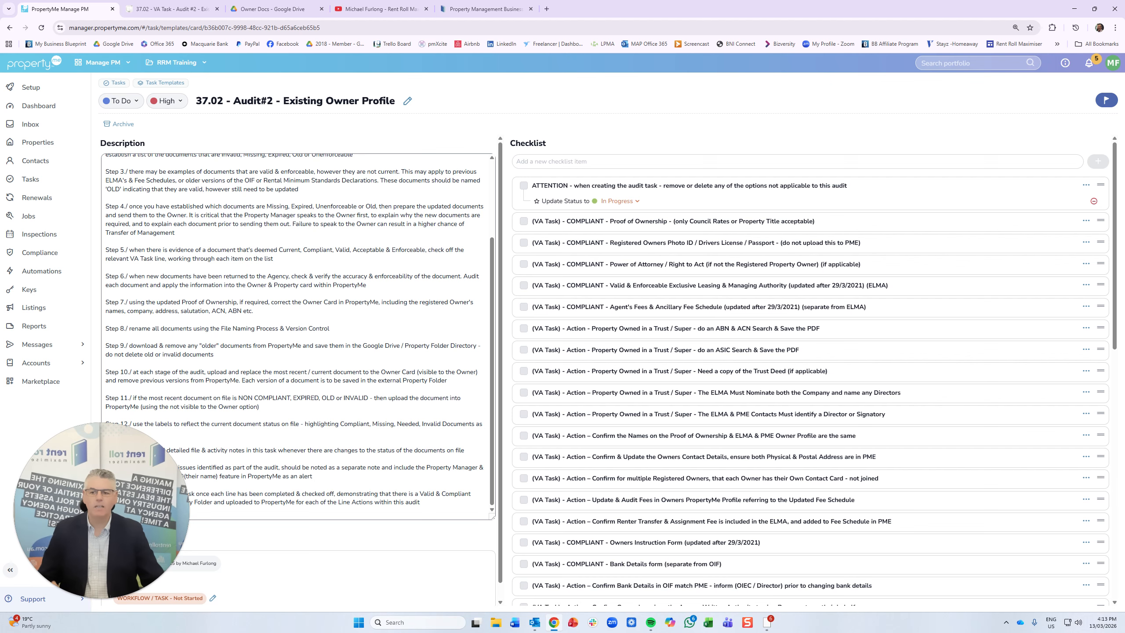
{"action": "left_click_drag", "start_coordinate": [119, 469], "coordinate": [624, 461]}
{"action": "scroll", "coordinate": [297, 372], "scroll_direction": "down", "scroll_amount": 1}
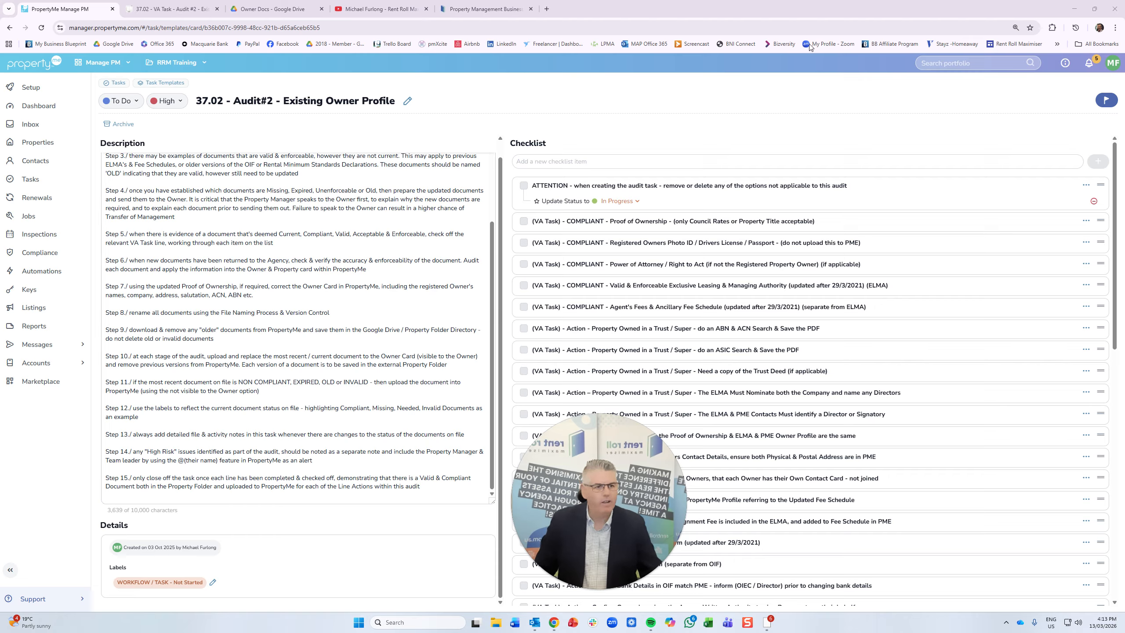
- Glance at the latest notifications, then go to the Properties list
{"action": "left_click", "coordinate": [1090, 63]}
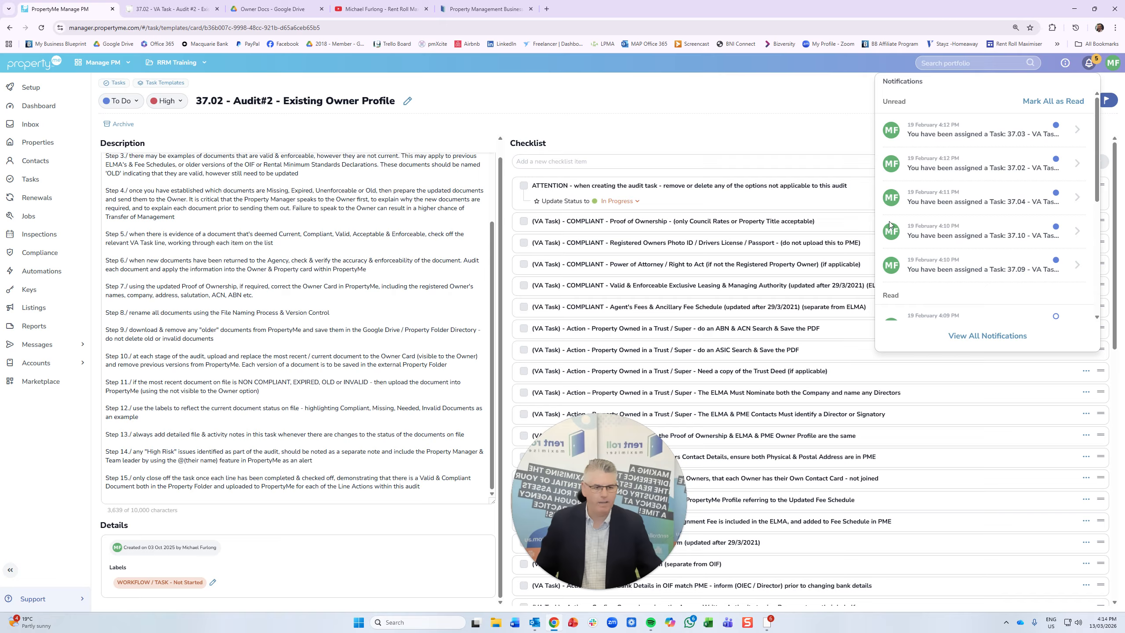
{"action": "left_click", "coordinate": [708, 136]}
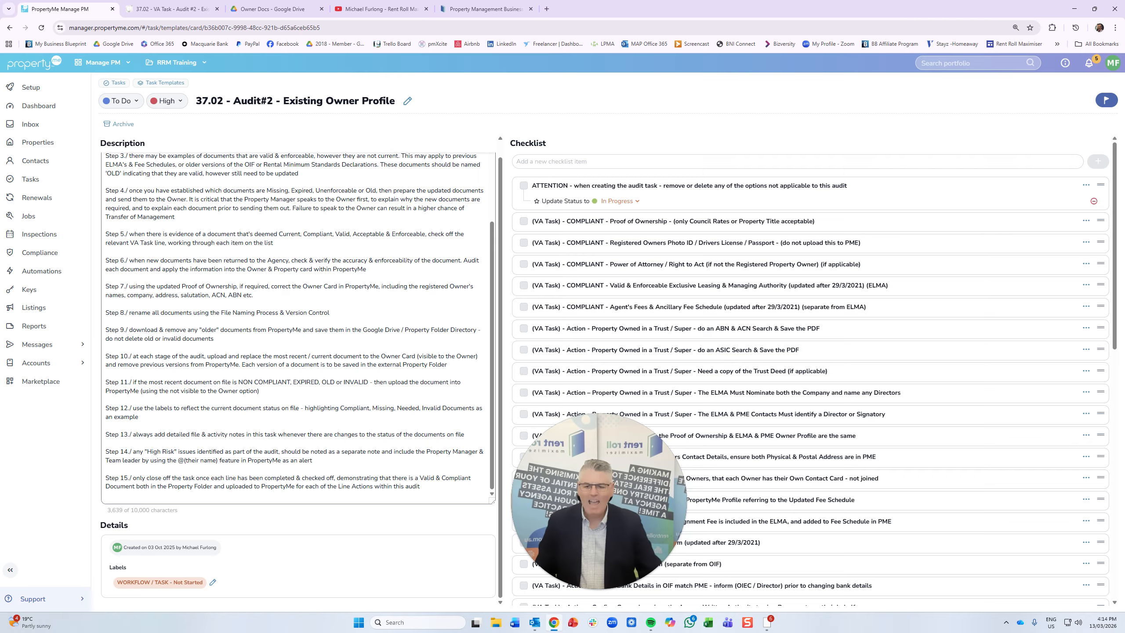
{"action": "left_click_drag", "start_coordinate": [592, 477], "coordinate": [116, 487]}
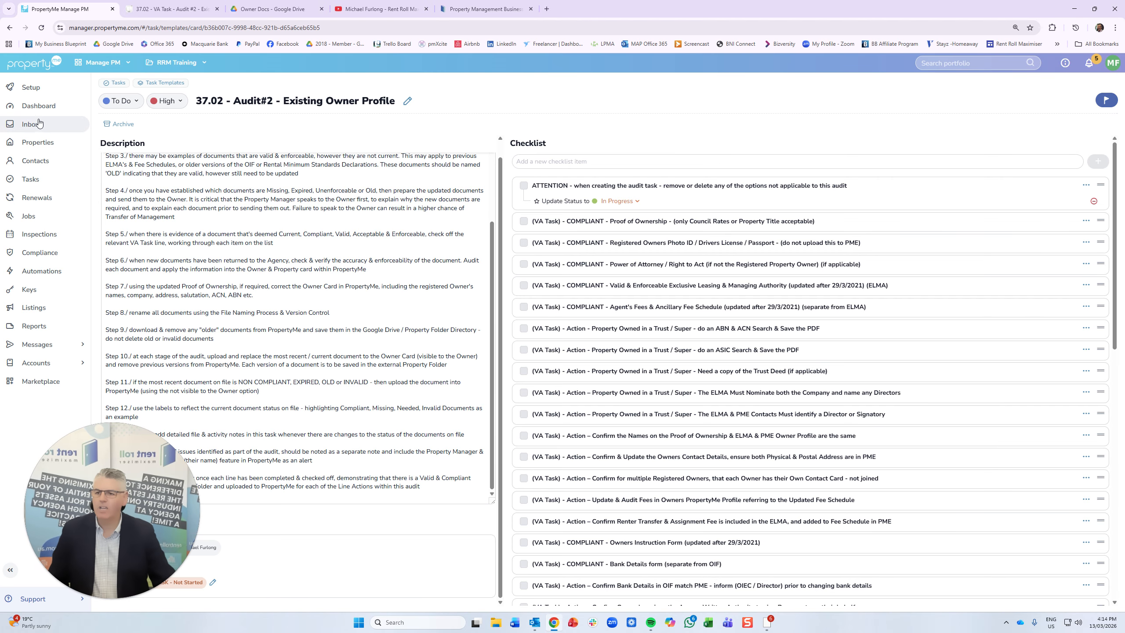
{"action": "left_click", "coordinate": [35, 143]}
{"action": "left_click", "coordinate": [170, 222]}
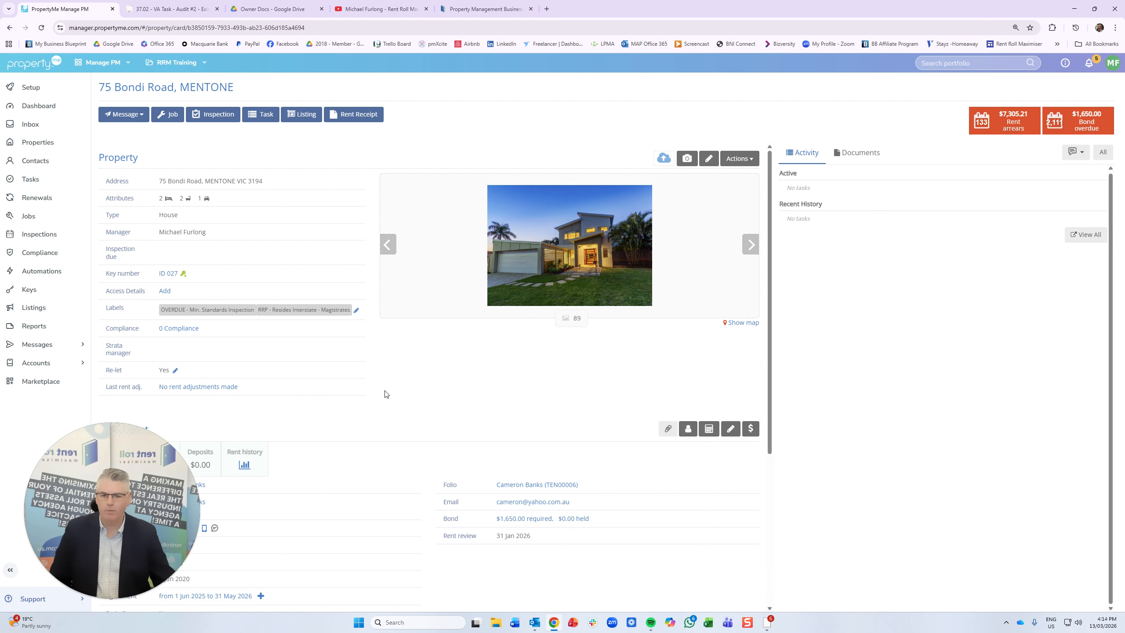
{"action": "scroll", "coordinate": [416, 385], "scroll_direction": "down", "scroll_amount": 2}
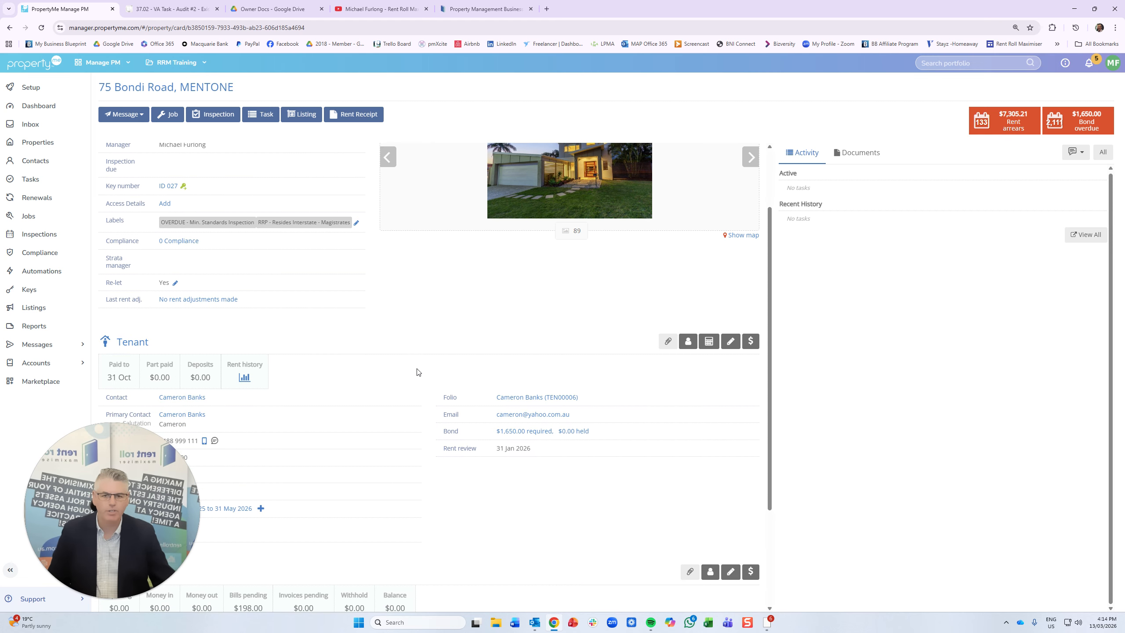
{"action": "scroll", "coordinate": [408, 379], "scroll_direction": "up", "scroll_amount": 2}
- Add a 37.02 Audit#2 Existing Owner Profile task with tenant None, due 13/03/2026, and open it
{"action": "left_click", "coordinate": [262, 114]}
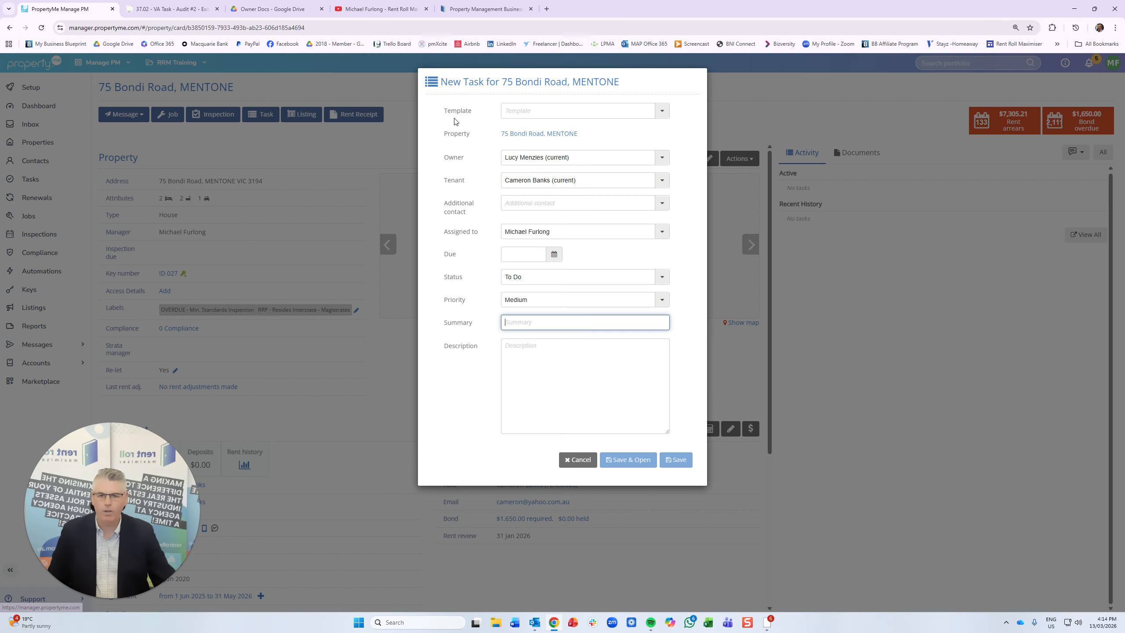
{"action": "left_click", "coordinate": [662, 110]}
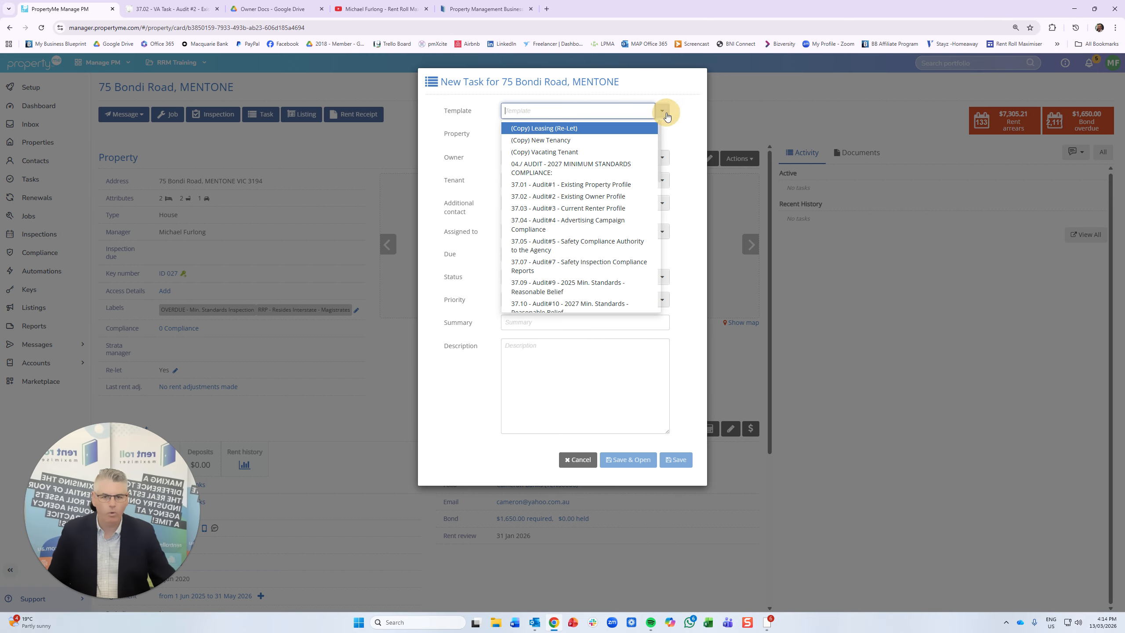
{"action": "left_click", "coordinate": [576, 198]}
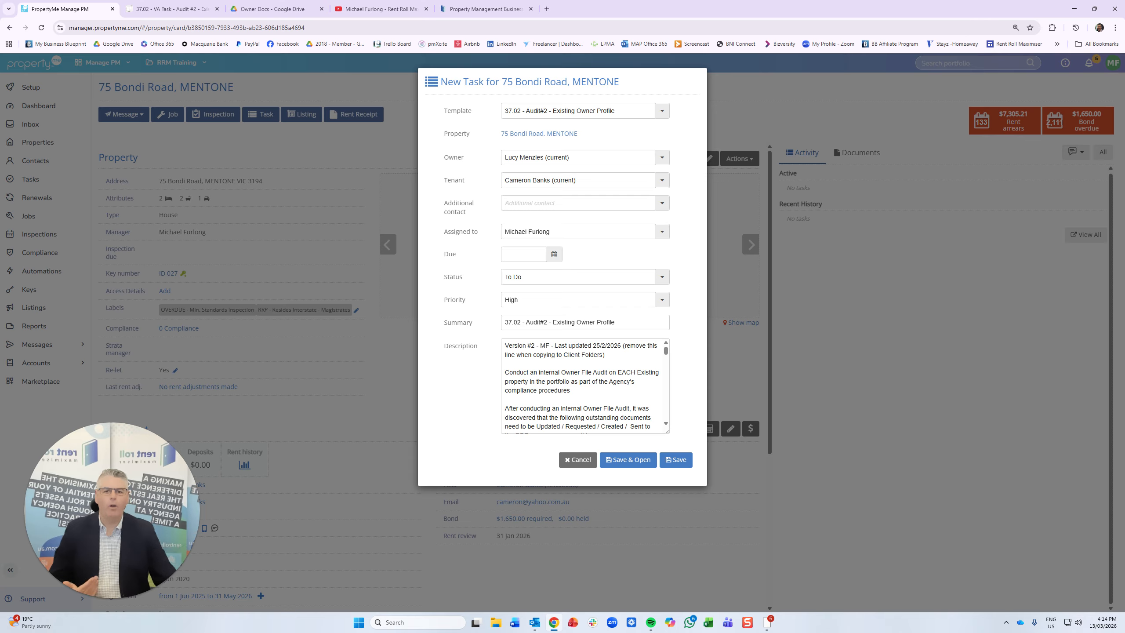
{"action": "left_click", "coordinate": [662, 180]}
{"action": "left_click", "coordinate": [628, 193]}
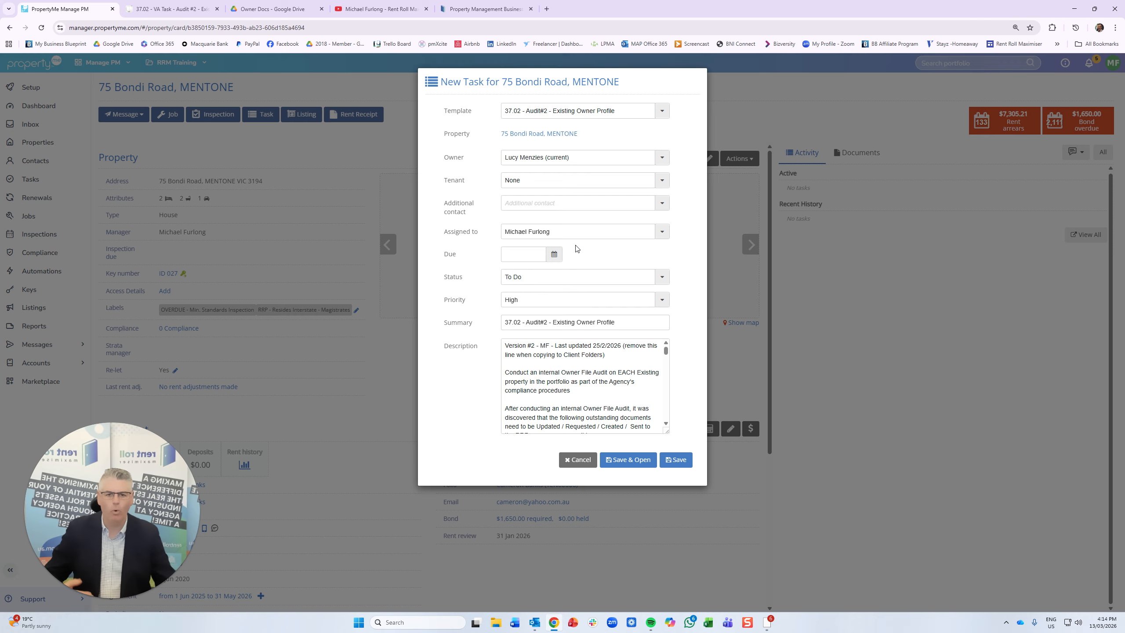
{"action": "left_click", "coordinate": [554, 254]}
{"action": "left_click", "coordinate": [580, 327]}
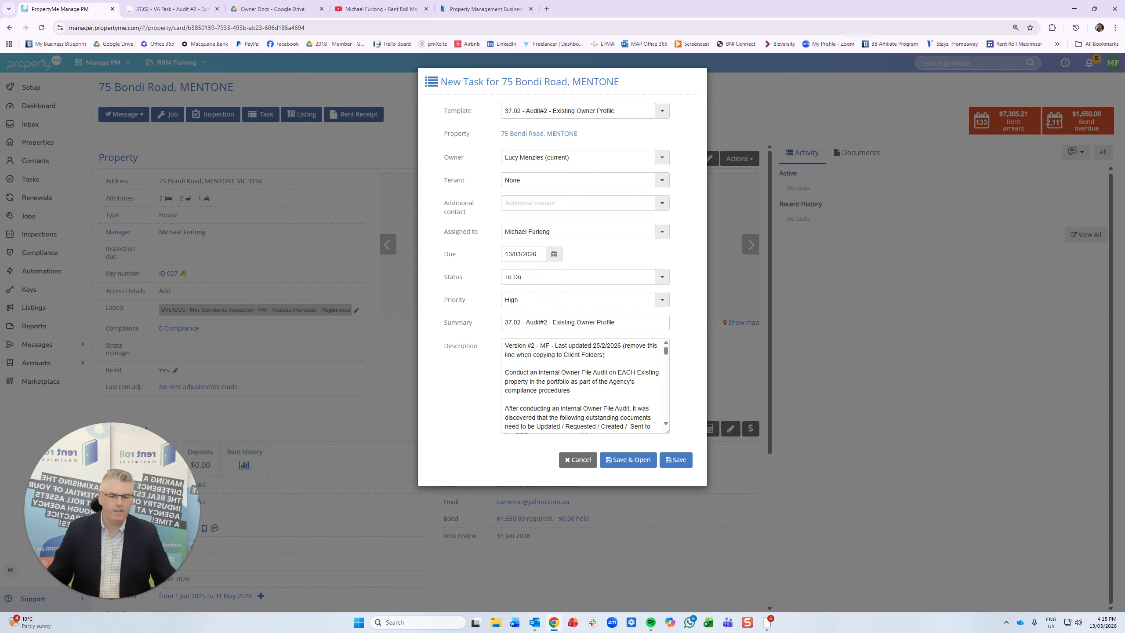
{"action": "left_click", "coordinate": [628, 460]}
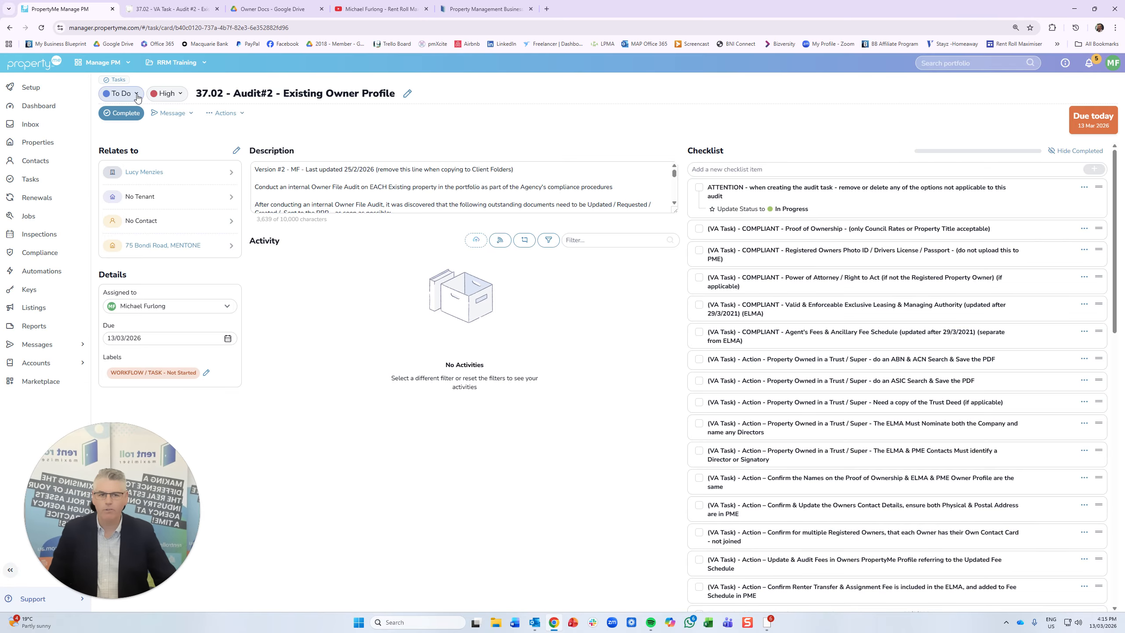
- Enlarge the description, tick the ATTENTION item, and bring up the ABN & ACN Search item's options
{"action": "left_click_drag", "start_coordinate": [674, 211], "coordinate": [691, 362]}
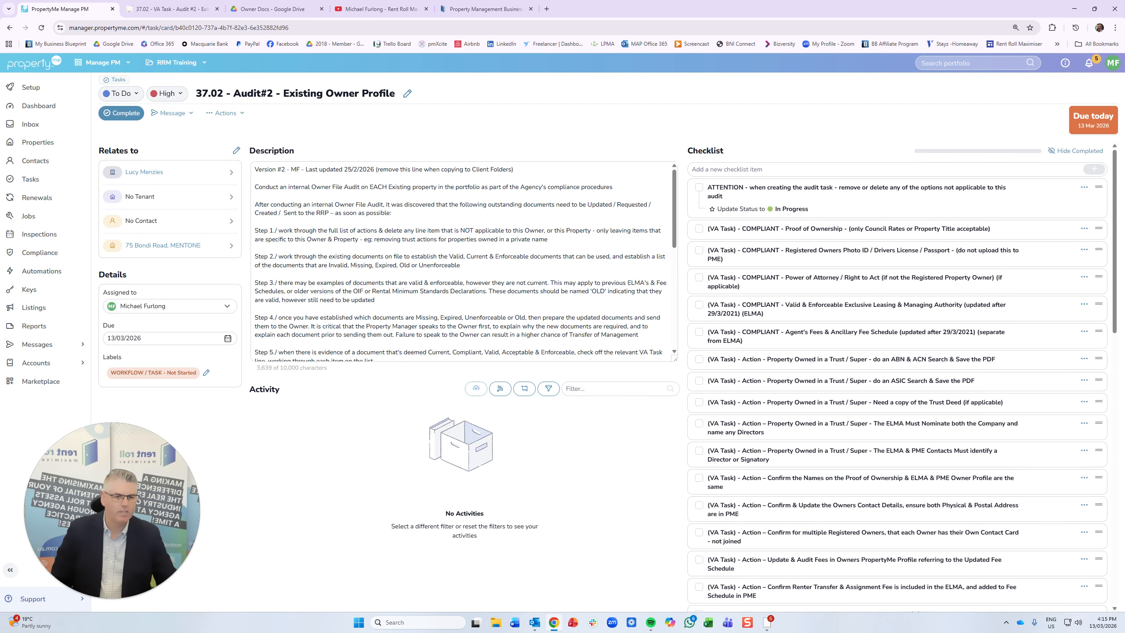
{"action": "left_click", "coordinate": [699, 188]}
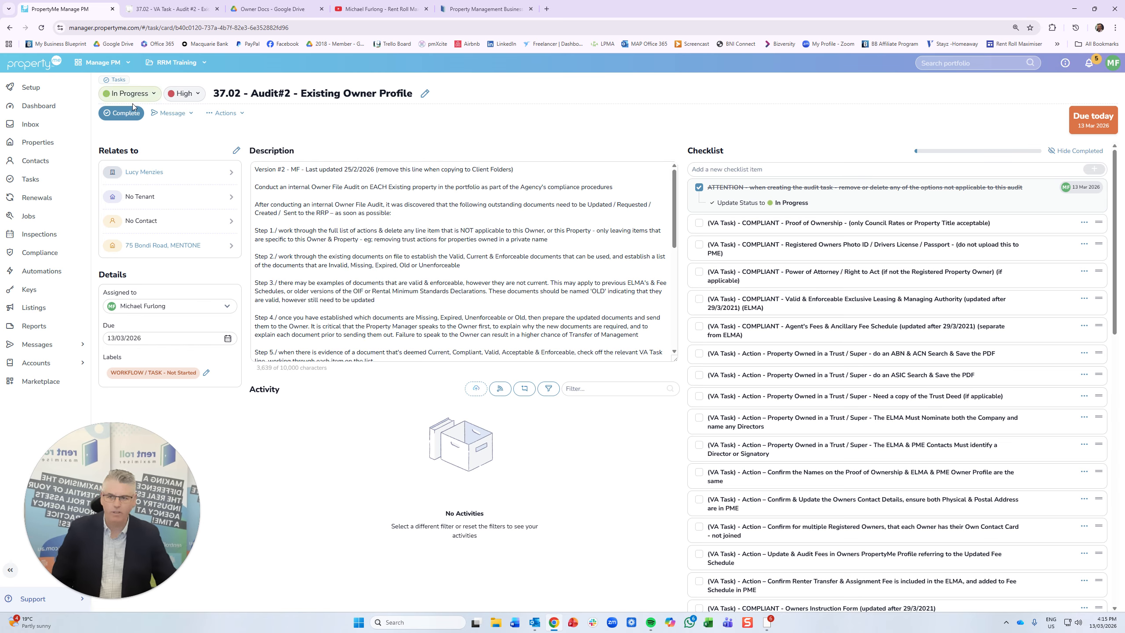
{"action": "left_click", "coordinate": [319, 465]}
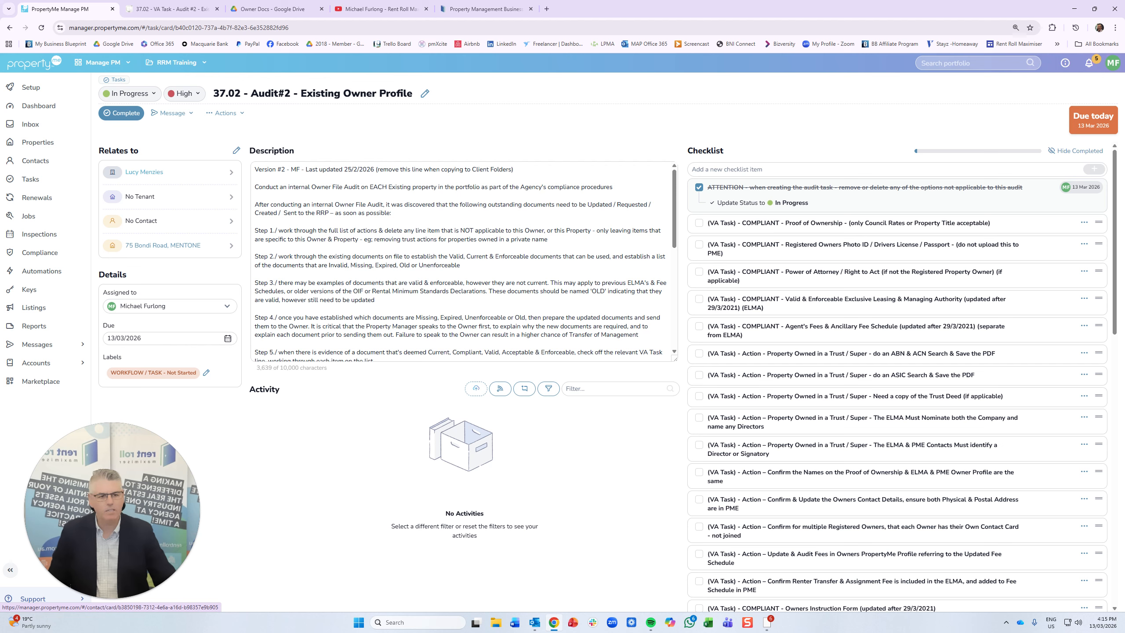
{"action": "left_click", "coordinate": [1084, 353]}
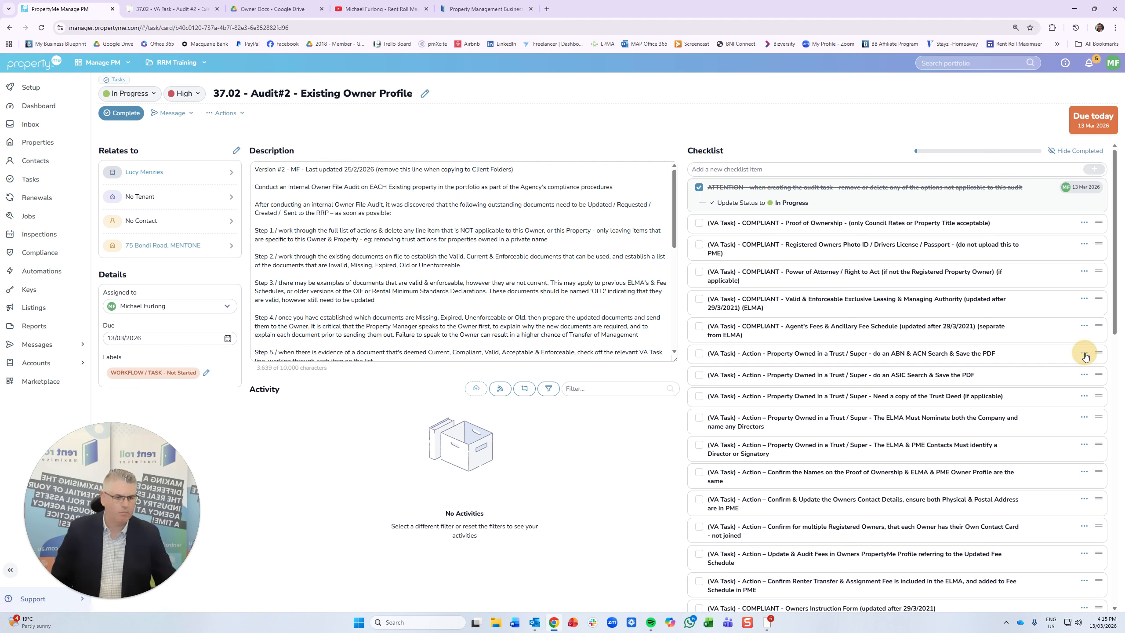
- Delete the ABN & ACN Search, ASIC Search, Trust Deed, ELMA Must Nominate and ELMA & PME Contacts items
{"action": "left_click", "coordinate": [1073, 387]}
{"action": "left_click", "coordinate": [1090, 356]}
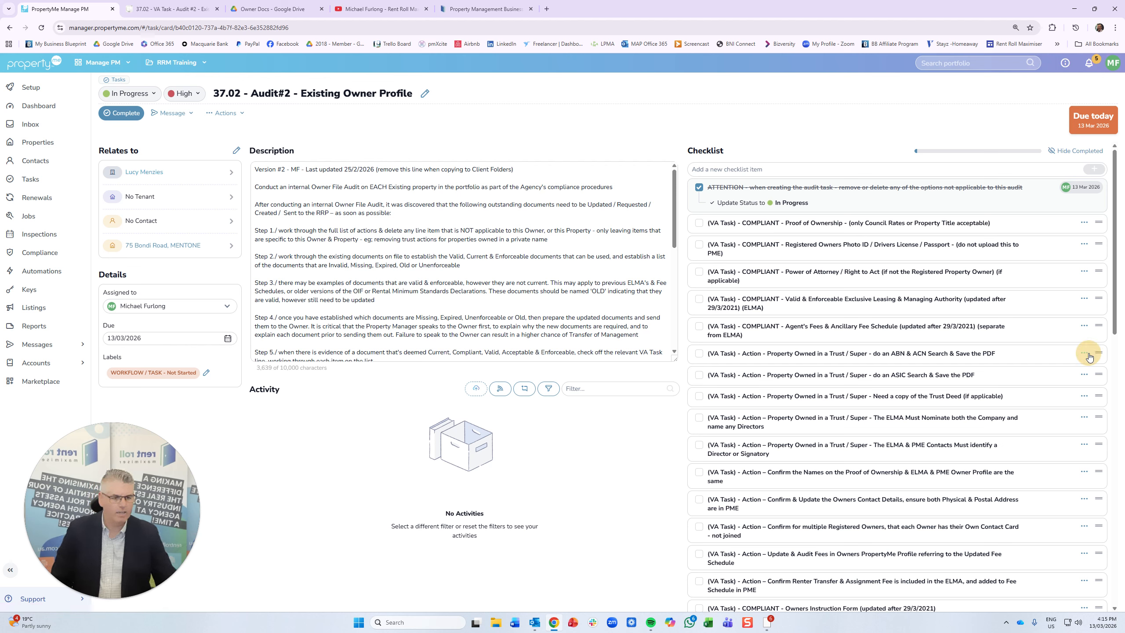
{"action": "left_click", "coordinate": [1084, 354]}
{"action": "left_click", "coordinate": [1080, 386]}
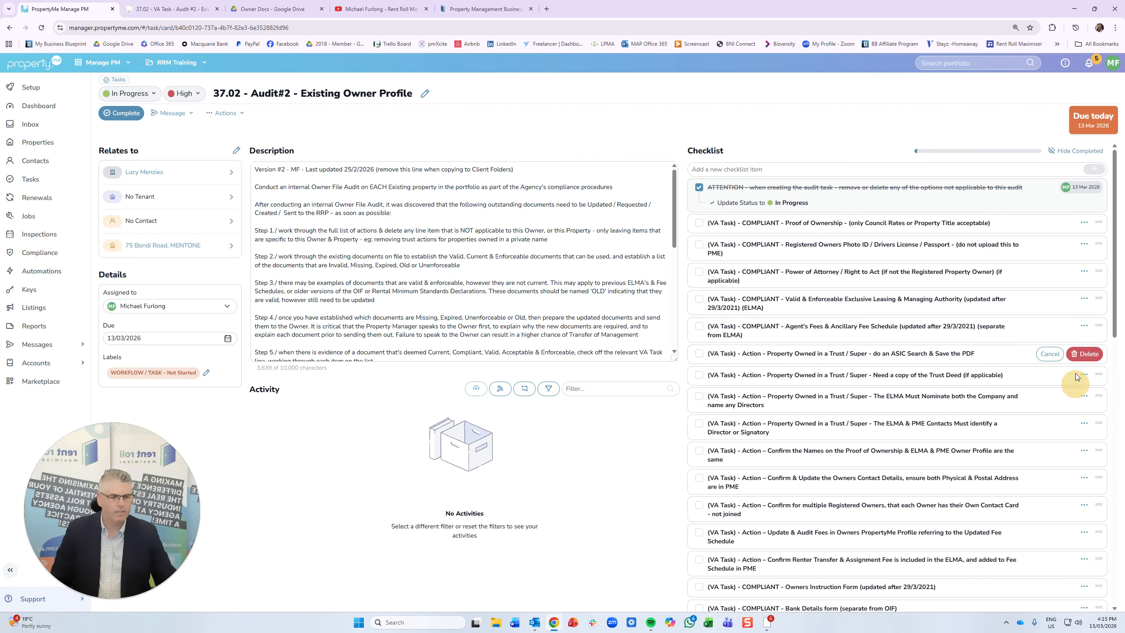
{"action": "left_click", "coordinate": [1088, 355]}
{"action": "left_click", "coordinate": [1084, 353]}
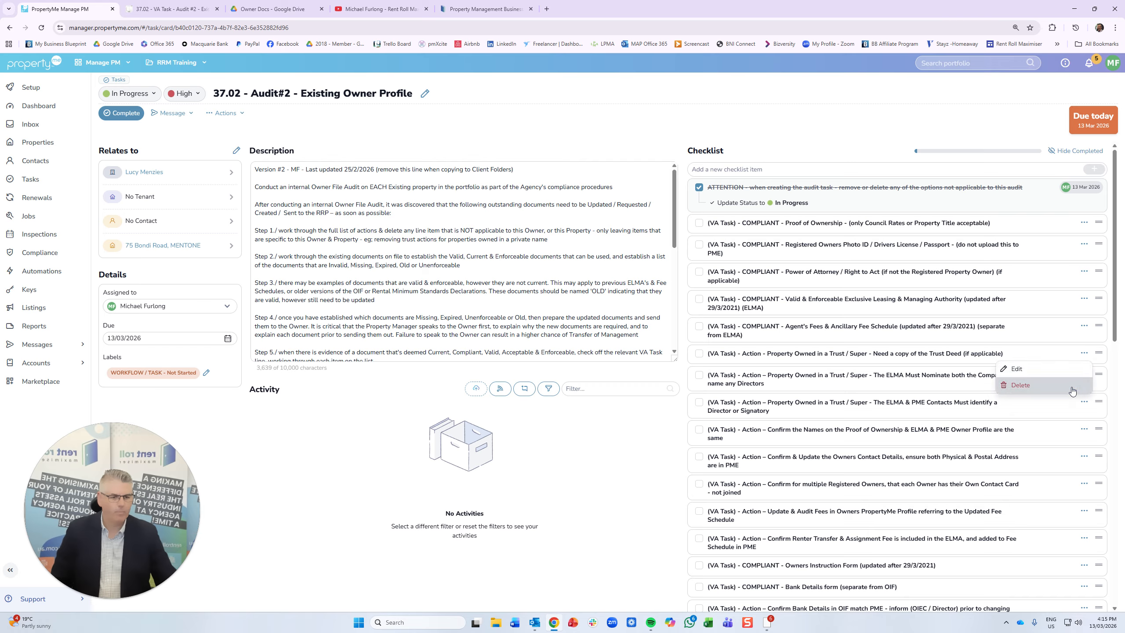
{"action": "left_click", "coordinate": [1080, 385]}
{"action": "left_click", "coordinate": [1088, 355]}
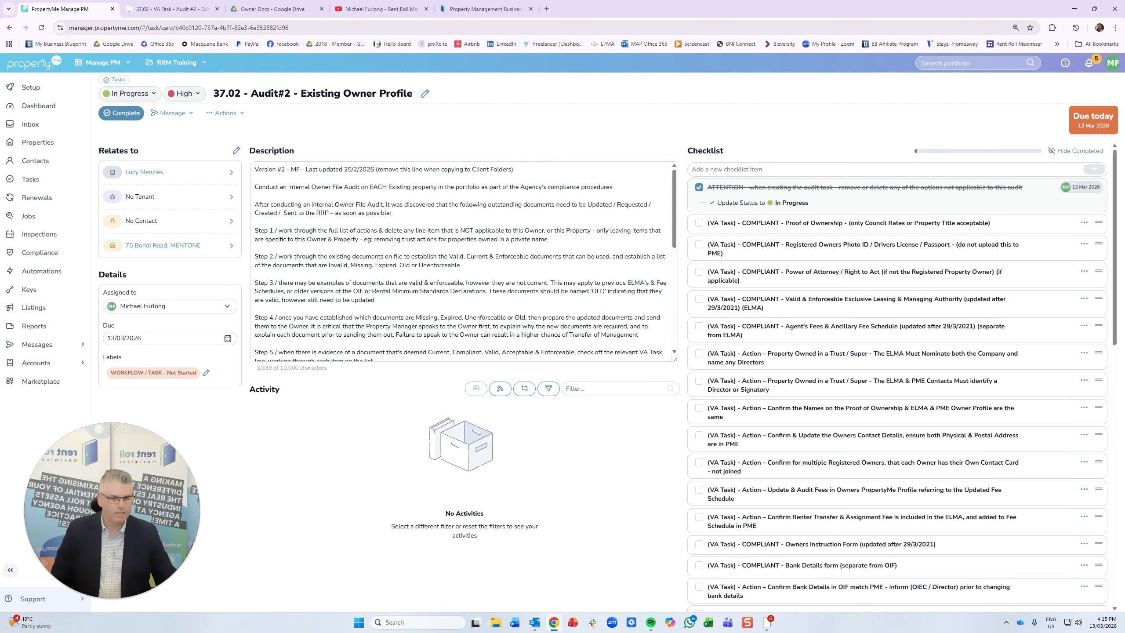
{"action": "left_click", "coordinate": [1084, 354]}
{"action": "left_click", "coordinate": [1080, 385]}
{"action": "left_click", "coordinate": [1087, 354]}
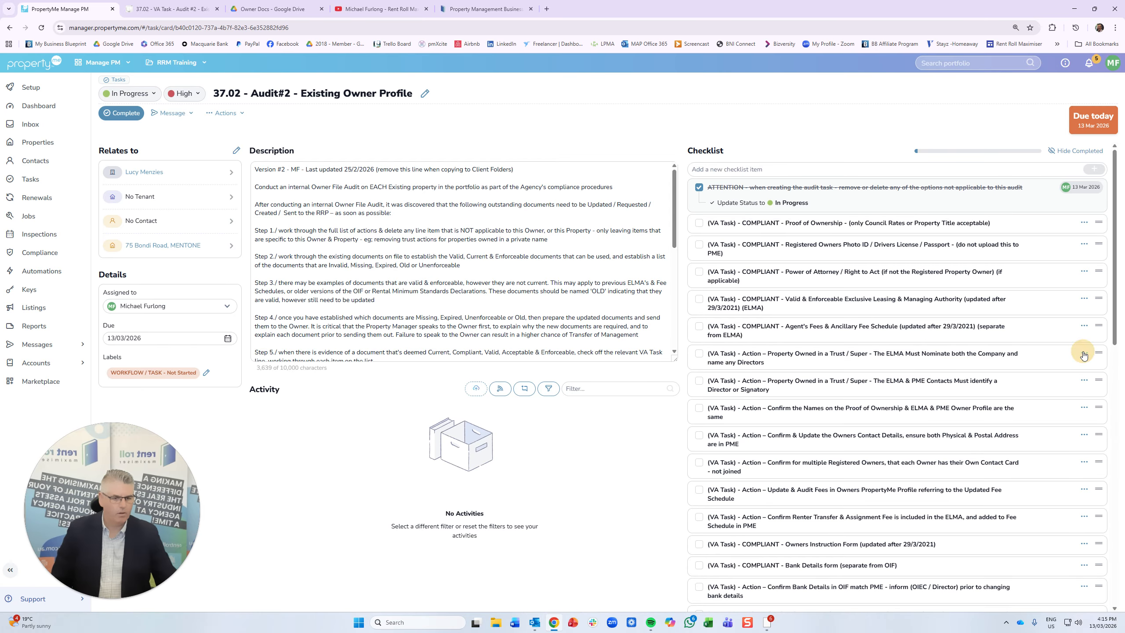
{"action": "left_click", "coordinate": [1084, 354]}
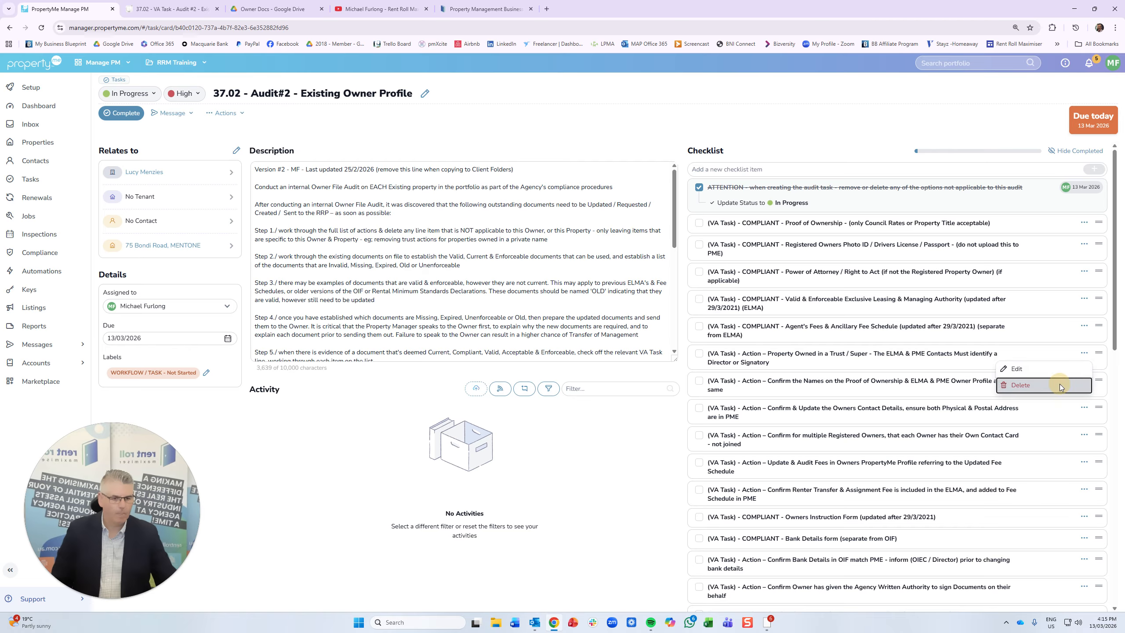
{"action": "left_click", "coordinate": [1079, 385]}
{"action": "left_click", "coordinate": [1086, 355]}
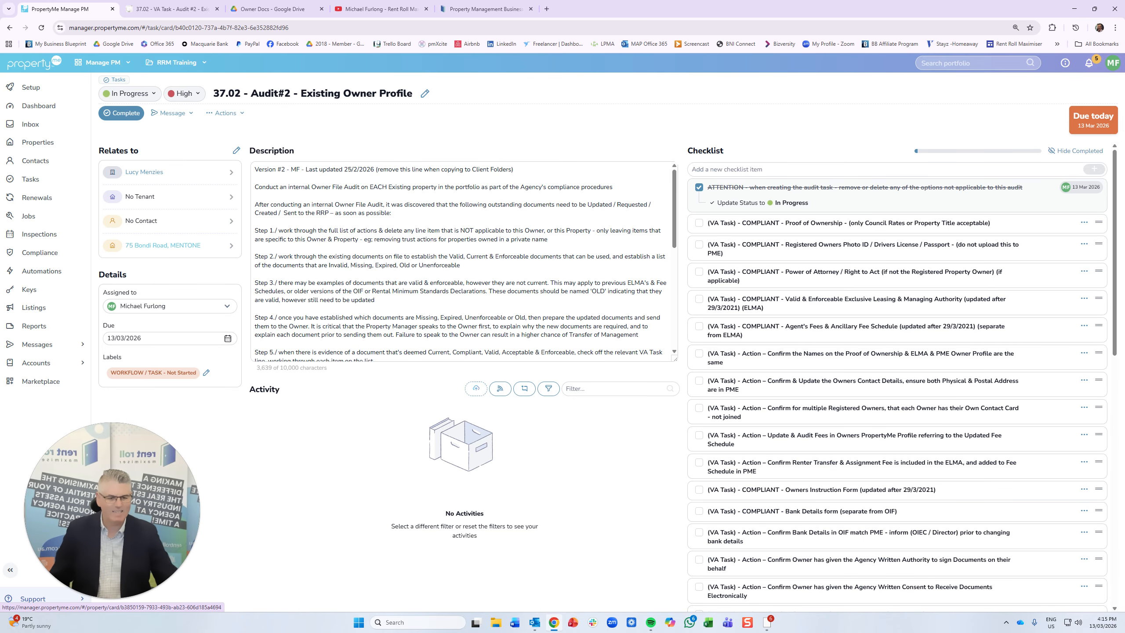
- Delete the Pool & Spa Barrier and OC Prescribed Rules checklist items
{"action": "scroll", "coordinate": [897, 381], "scroll_direction": "down", "scroll_amount": 7}
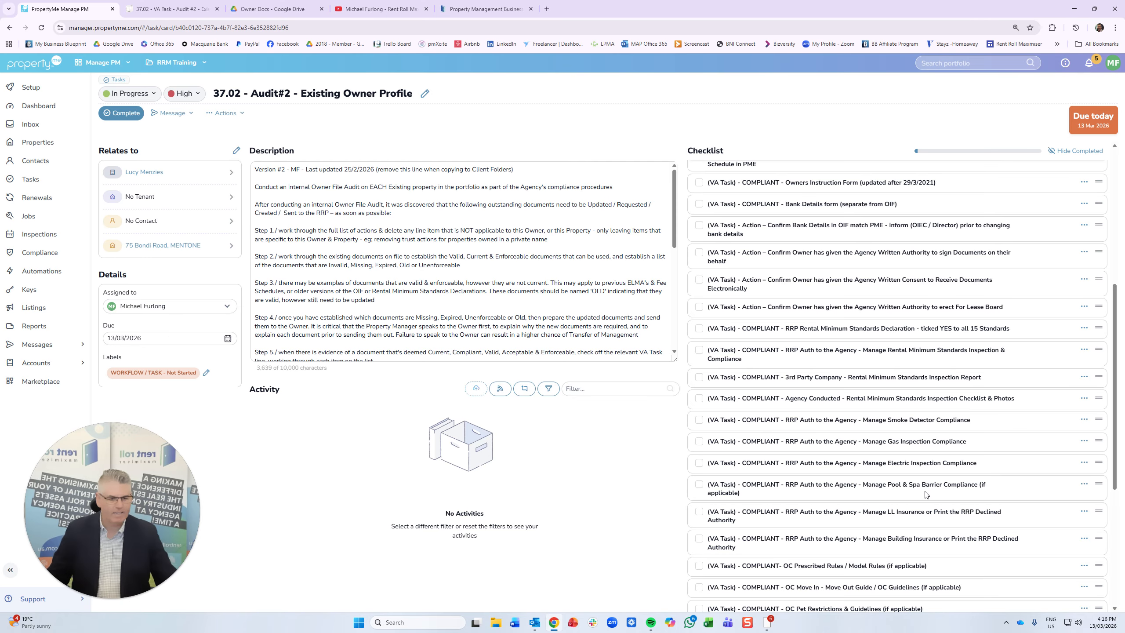
{"action": "left_click", "coordinate": [1084, 484]}
{"action": "left_click", "coordinate": [1061, 520]}
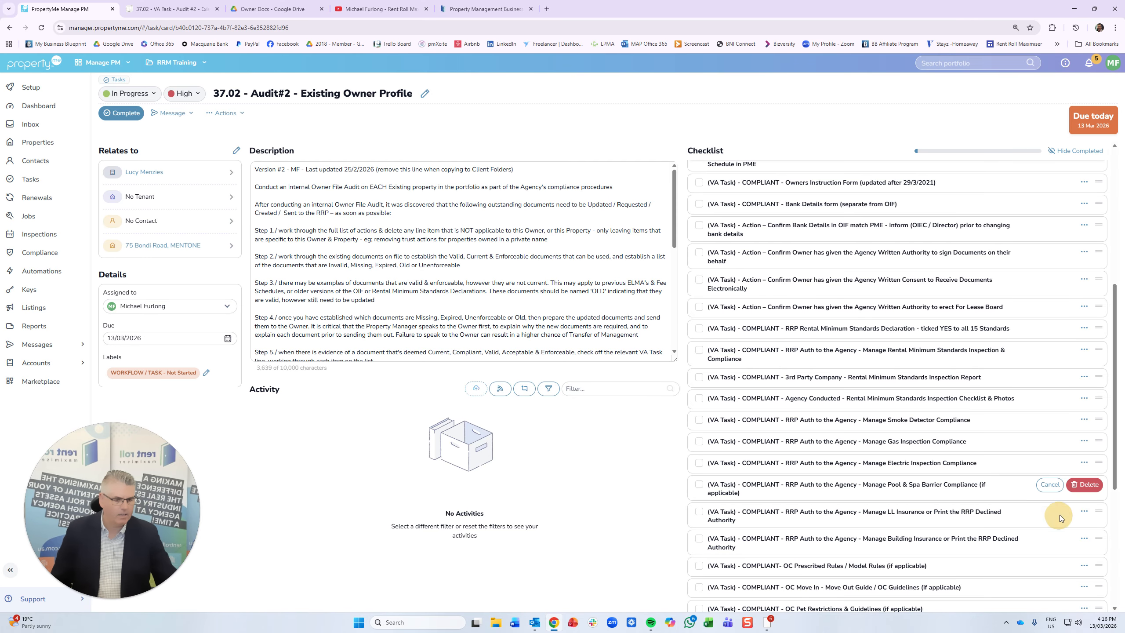
{"action": "left_click", "coordinate": [1080, 483]}
{"action": "scroll", "coordinate": [824, 423], "scroll_direction": "down", "scroll_amount": 3}
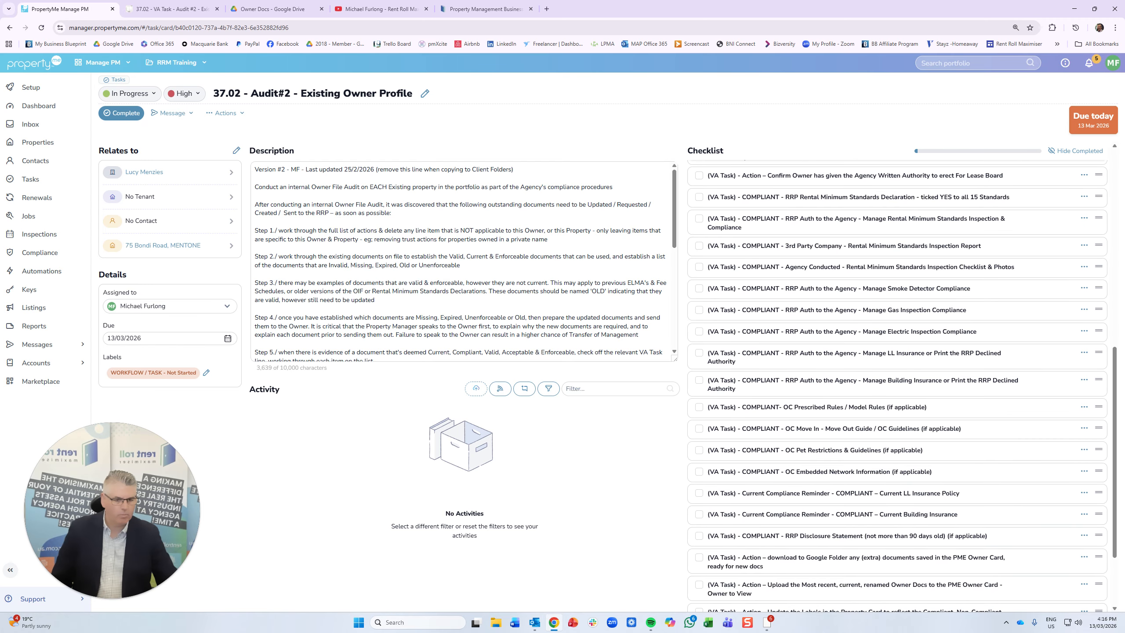
{"action": "left_click", "coordinate": [1084, 407]}
{"action": "left_click", "coordinate": [1061, 442]}
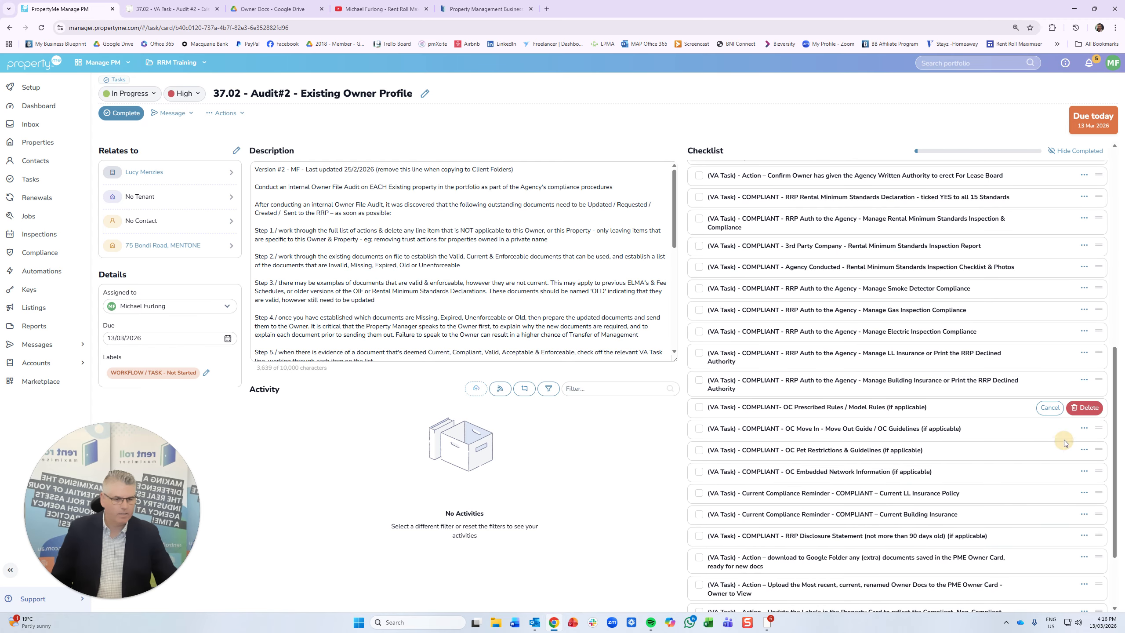
{"action": "left_click", "coordinate": [1086, 408]}
- Delete the OC Move In, OC Pet Restrictions and OC Embedded Network items, then view Owner Docs in Google Drive
{"action": "left_click", "coordinate": [1084, 407]}
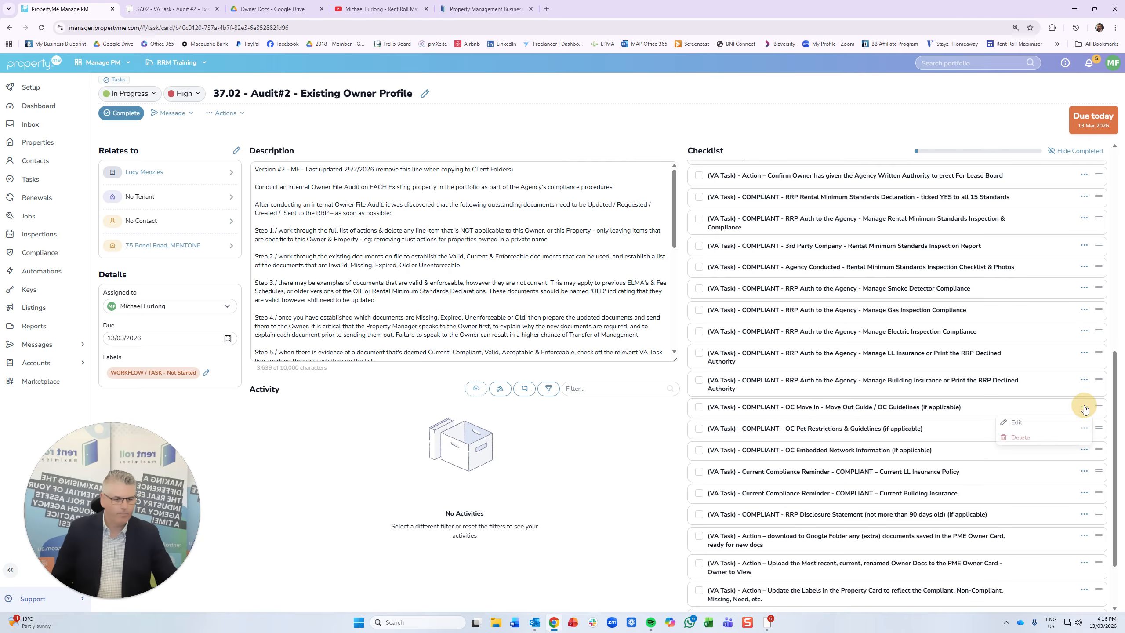
{"action": "left_click", "coordinate": [1063, 442]}
{"action": "left_click", "coordinate": [1085, 408]}
{"action": "left_click", "coordinate": [1084, 407]}
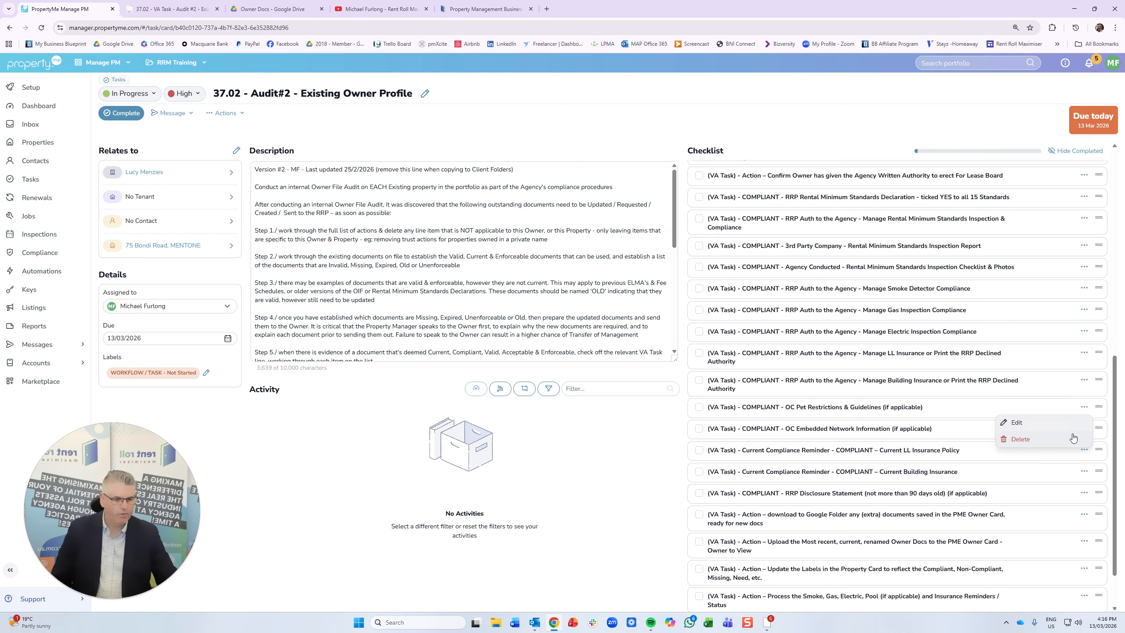
{"action": "left_click", "coordinate": [1074, 432]}
{"action": "left_click", "coordinate": [1085, 407]}
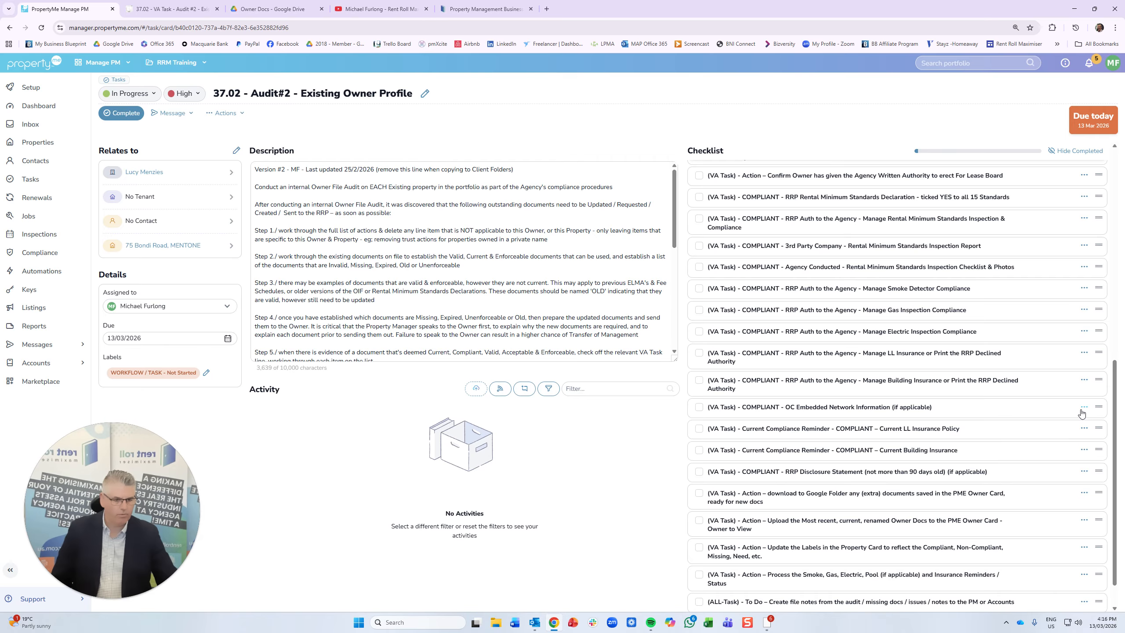
{"action": "left_click", "coordinate": [1085, 409]}
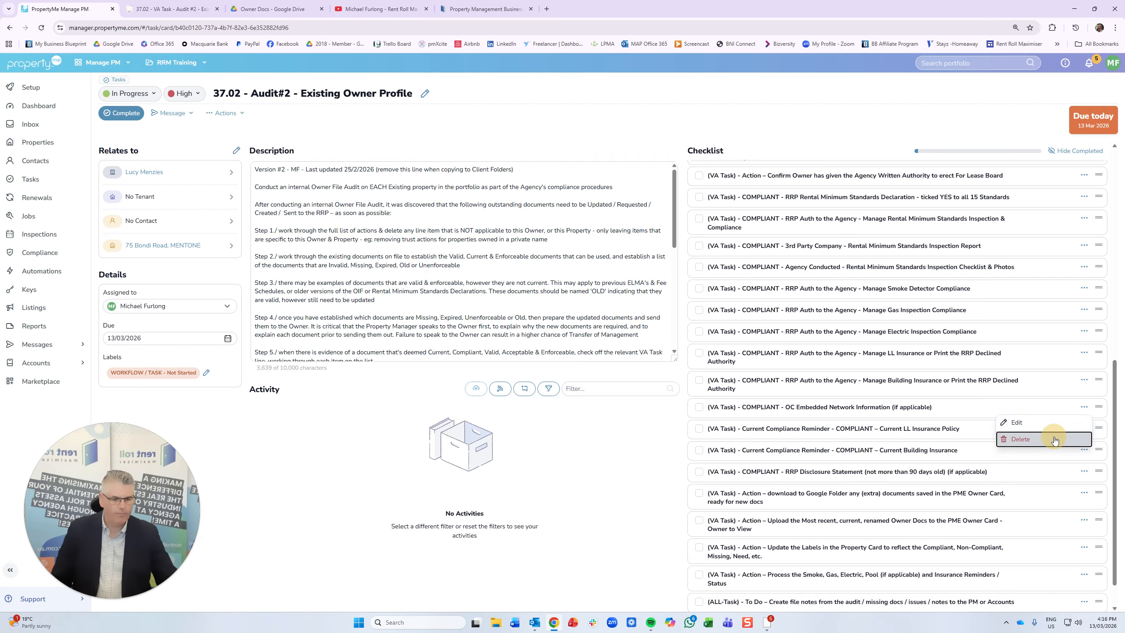
{"action": "left_click", "coordinate": [1030, 439]}
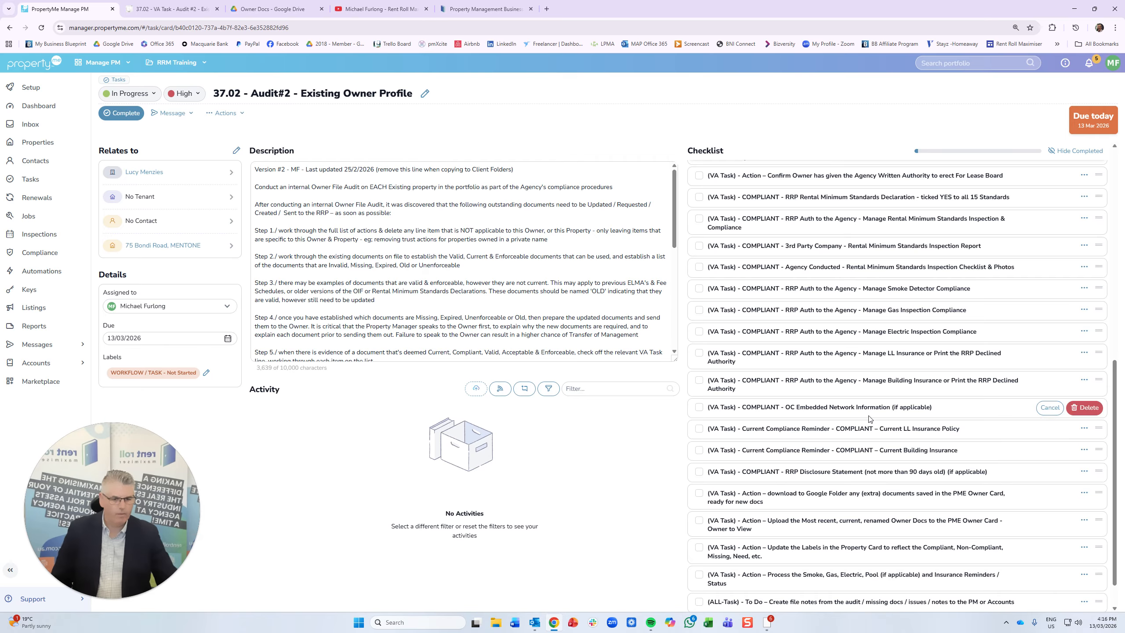
{"action": "left_click", "coordinate": [1085, 407]}
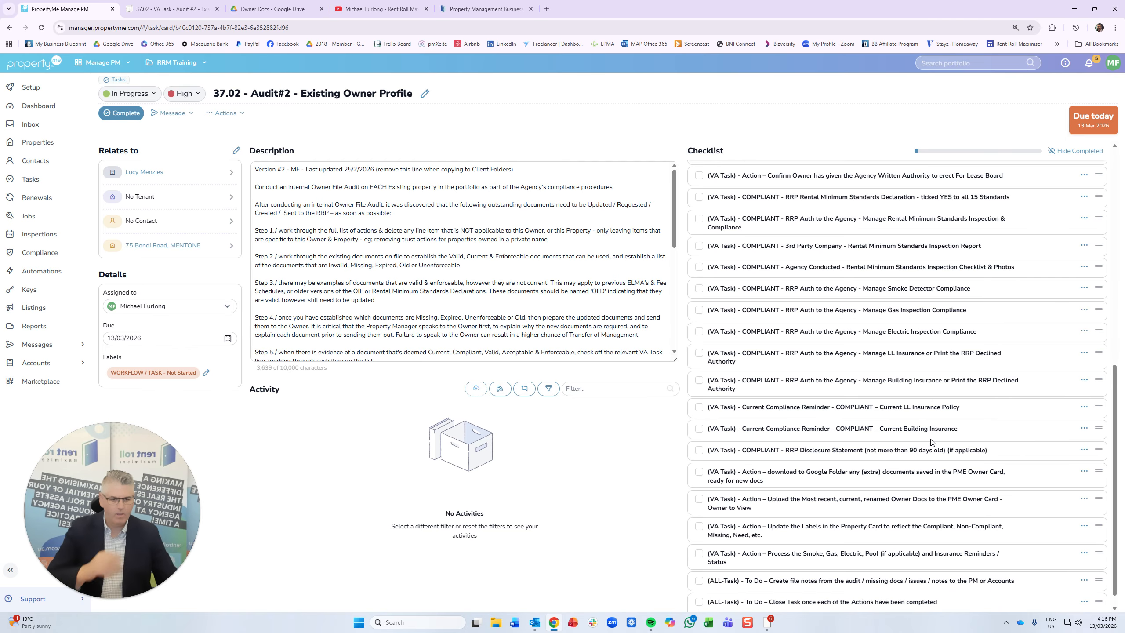
{"action": "scroll", "coordinate": [853, 495], "scroll_direction": "up", "scroll_amount": 15}
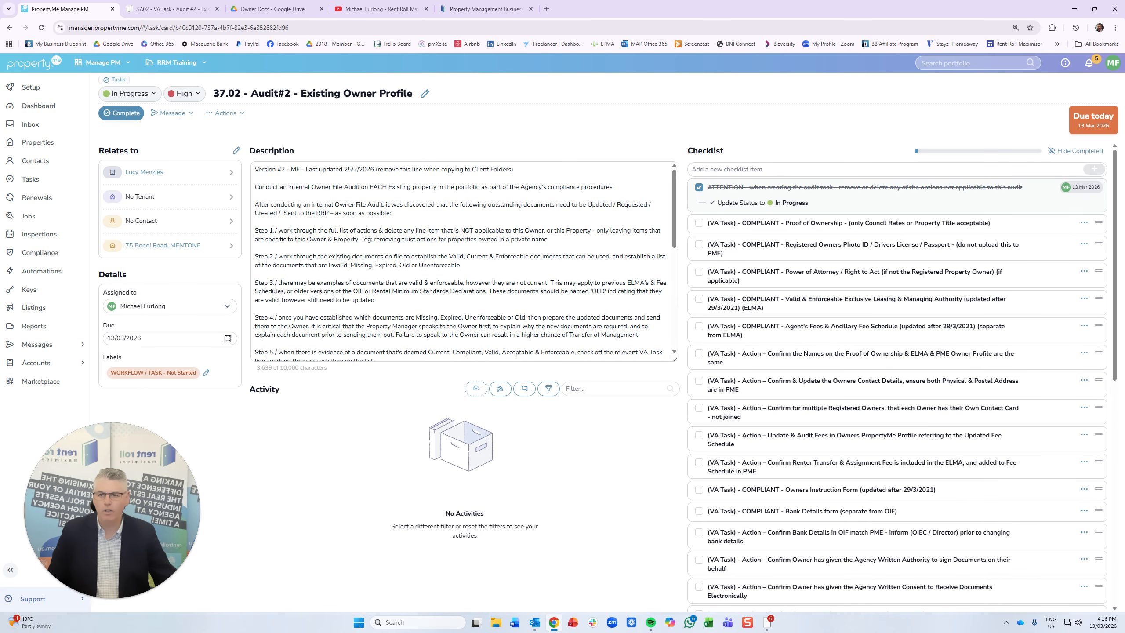
{"action": "left_click", "coordinate": [295, 10]}
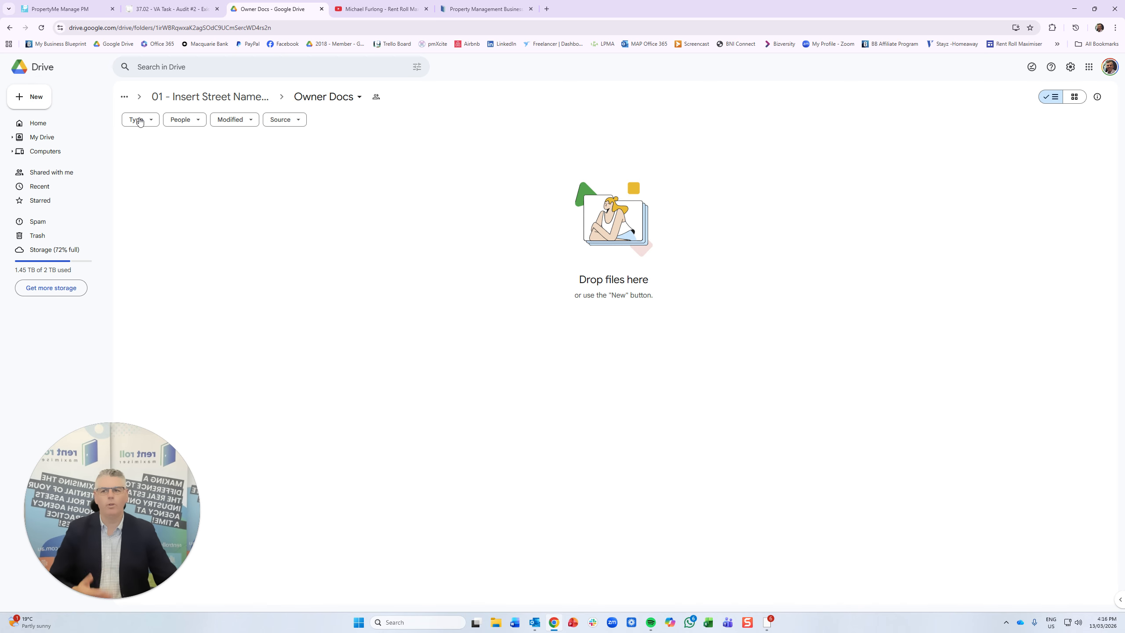
- Return from the empty Owner Docs folder to the Audit#2 task in PropertyMe
{"action": "left_click", "coordinate": [44, 8]}
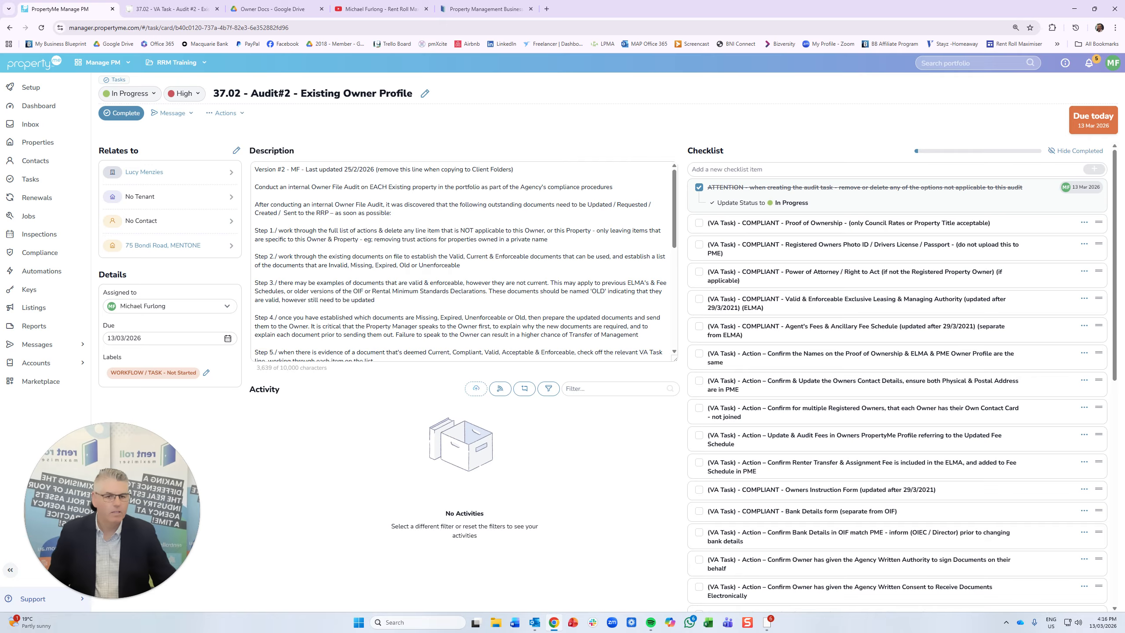
- Mark Proof of Ownership and Registered Owners Photo ID done, and delete the Power of Attorney item
{"action": "left_click", "coordinate": [699, 223]}
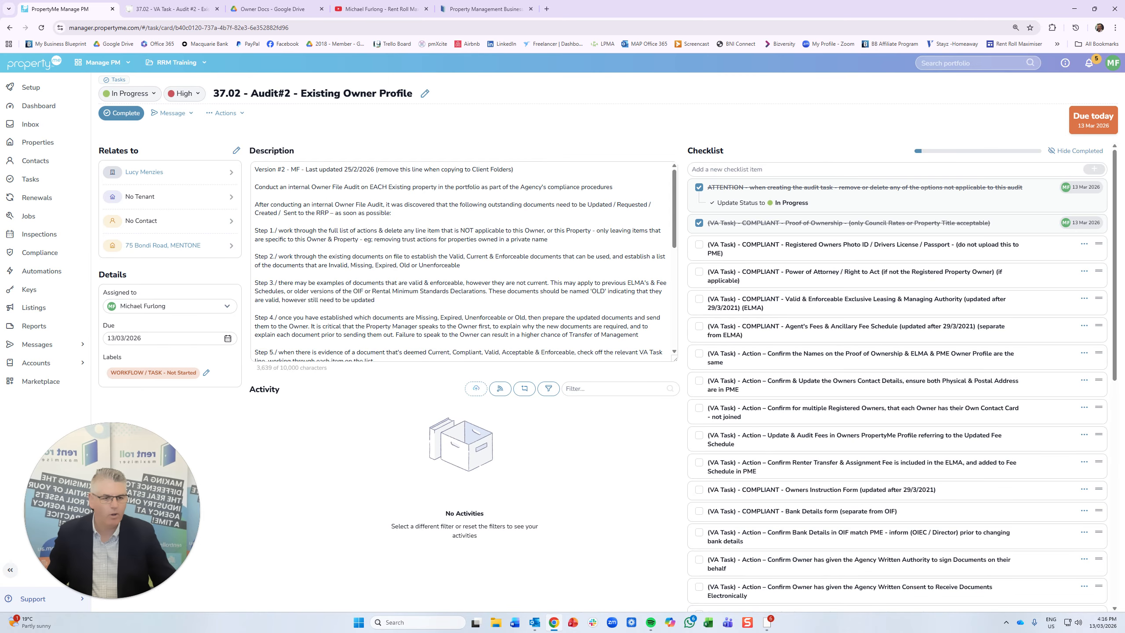
{"action": "left_click", "coordinate": [699, 245]}
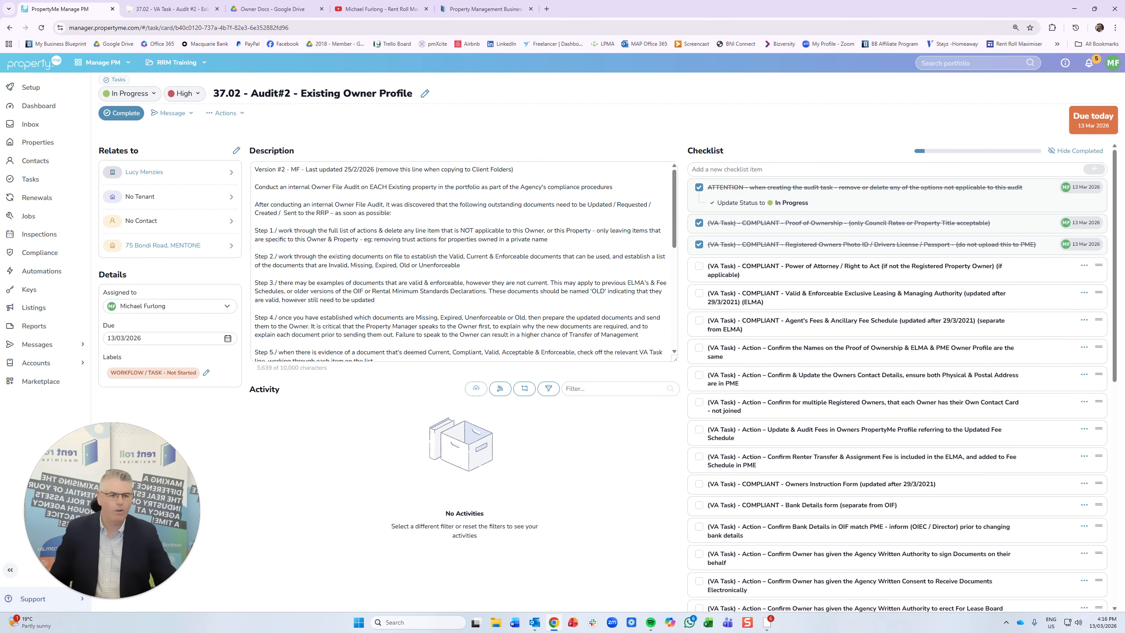
{"action": "left_click", "coordinate": [1084, 266]}
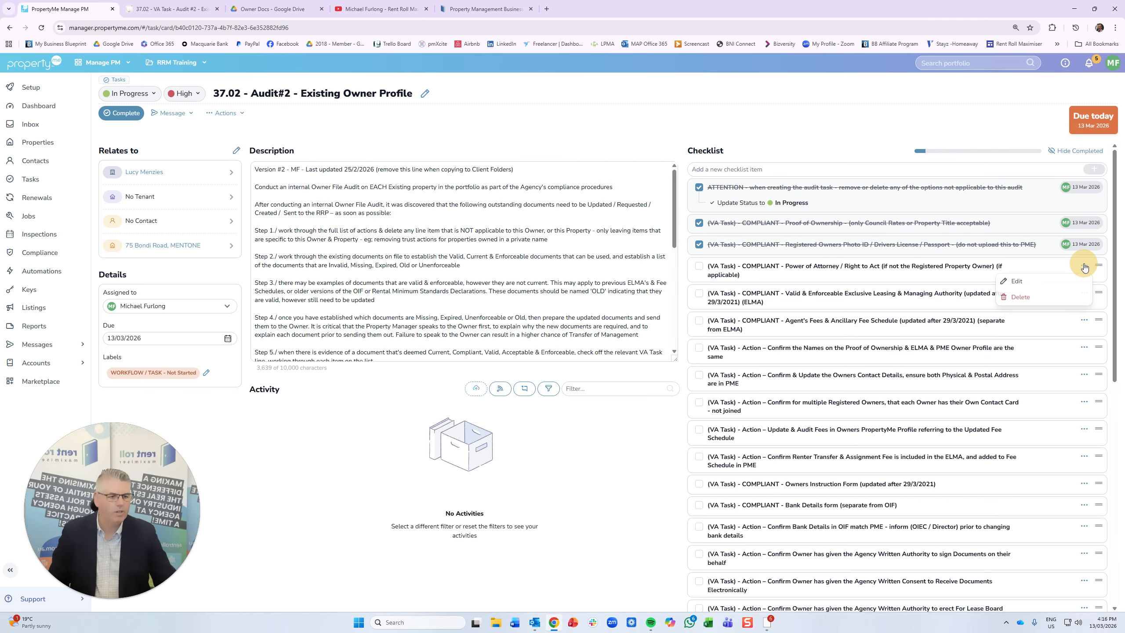
{"action": "left_click", "coordinate": [1070, 302]}
{"action": "left_click", "coordinate": [1082, 271]}
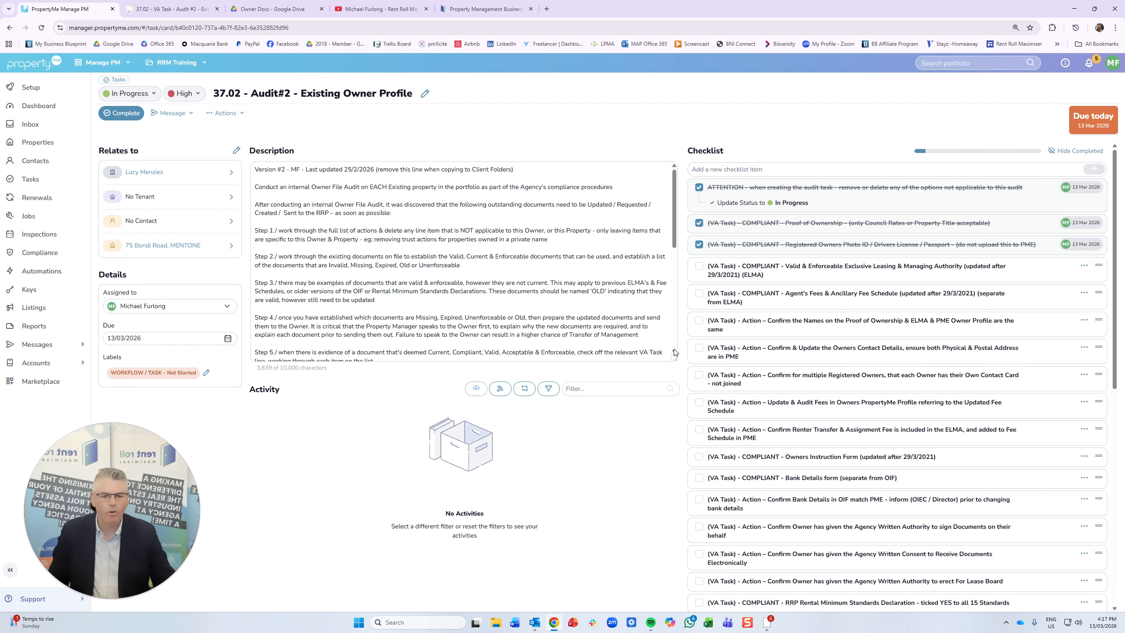
- Post a dated comment that the audited property's ELMA is invalid and needs updating, mentioning the assignee
{"action": "left_click", "coordinate": [526, 389]}
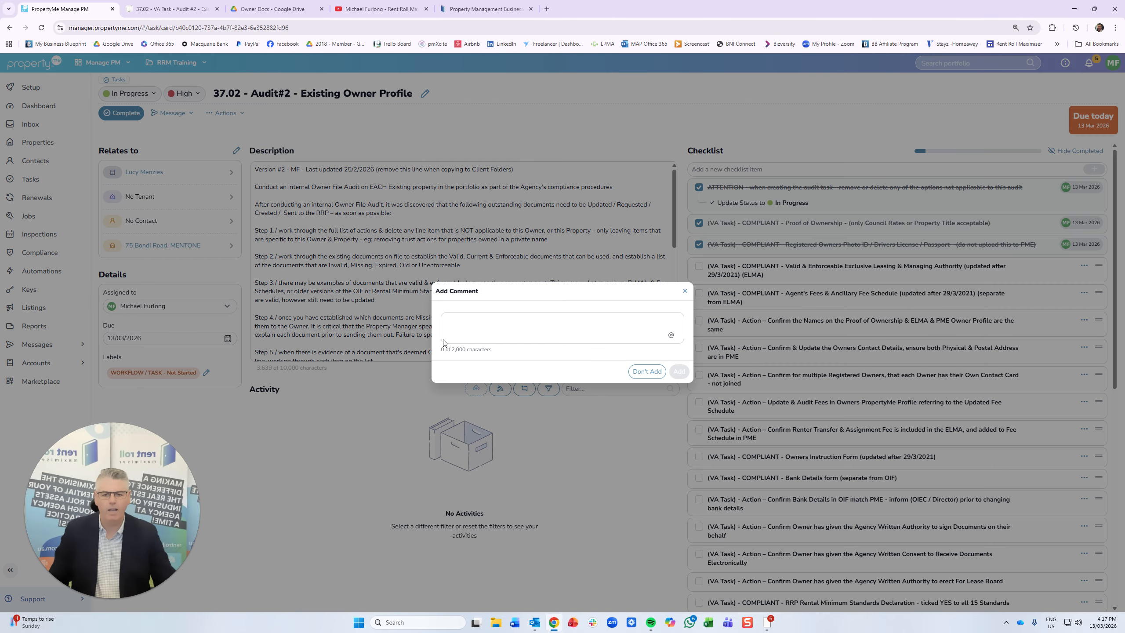
{"action": "type", "text": "("}
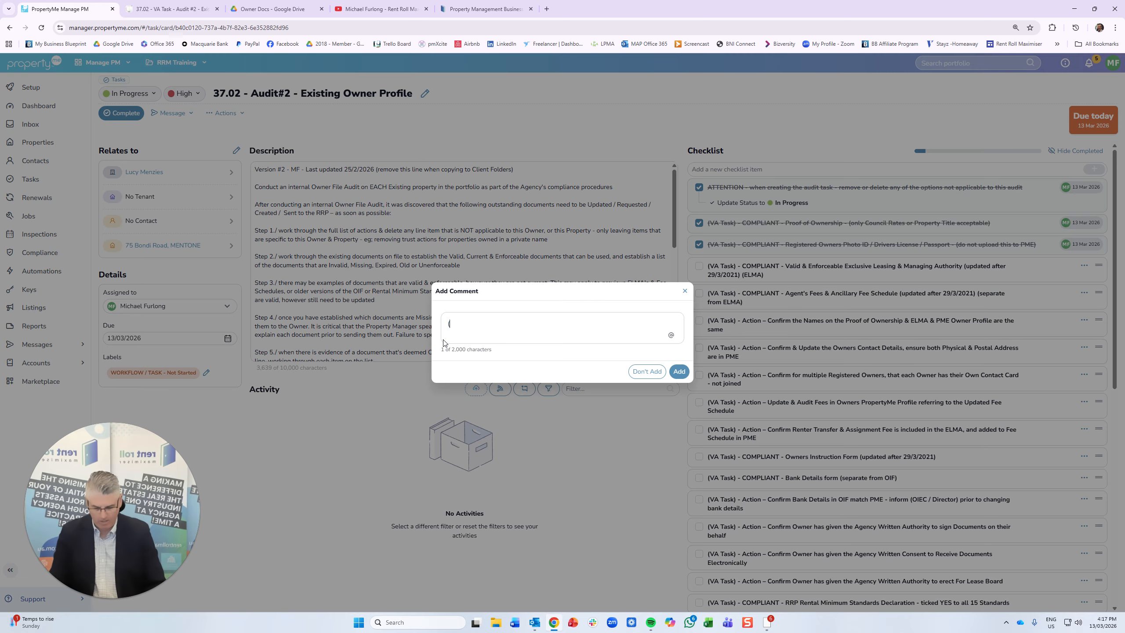
{"action": "type", "text": "MF "}
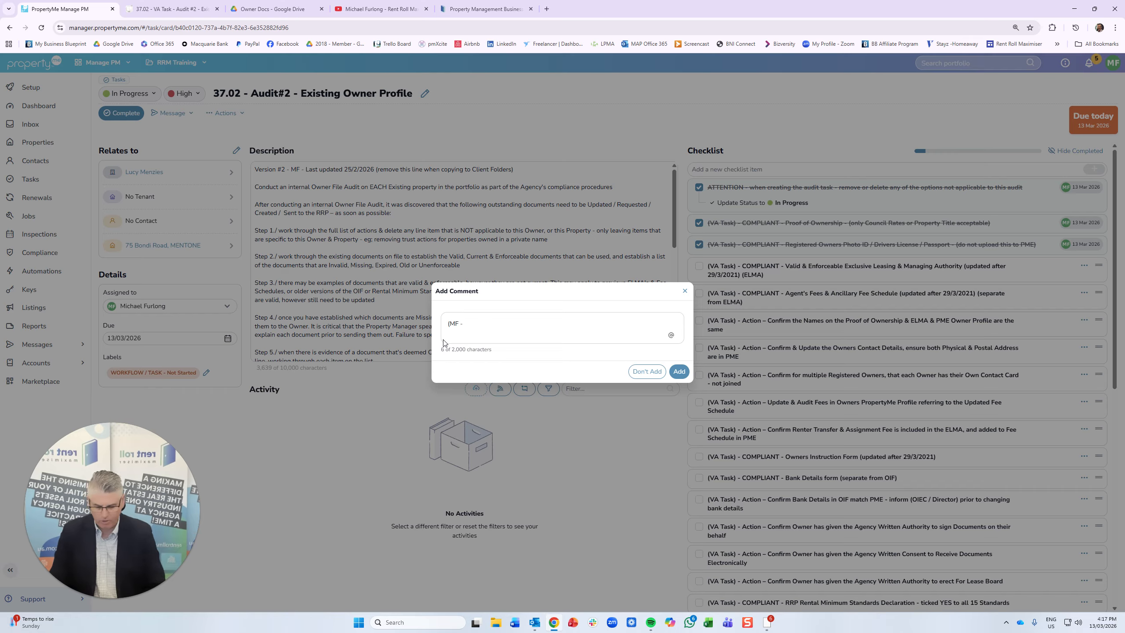
{"action": "type", "text": "- 13/"}
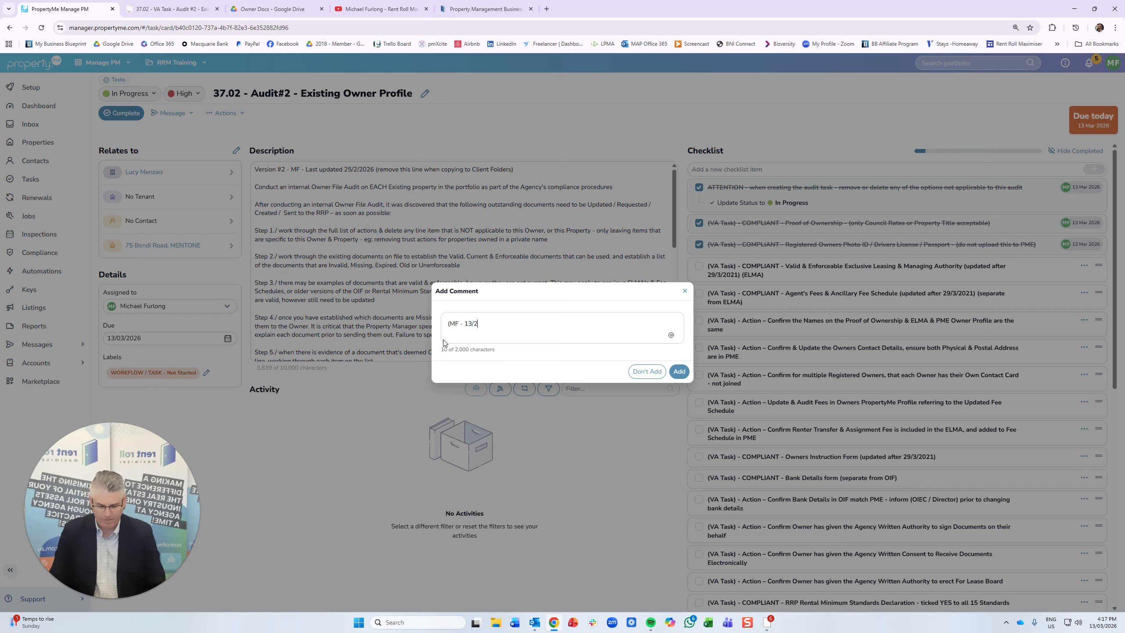
{"action": "type", "text": "3/26) "}
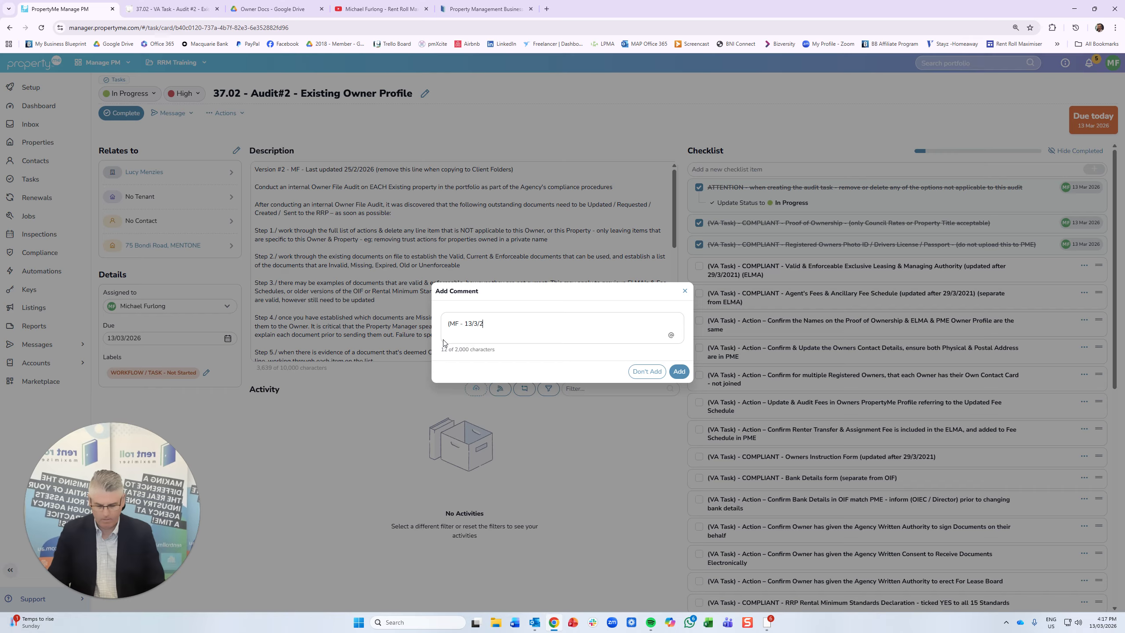
{"action": "type", "text": "- "}
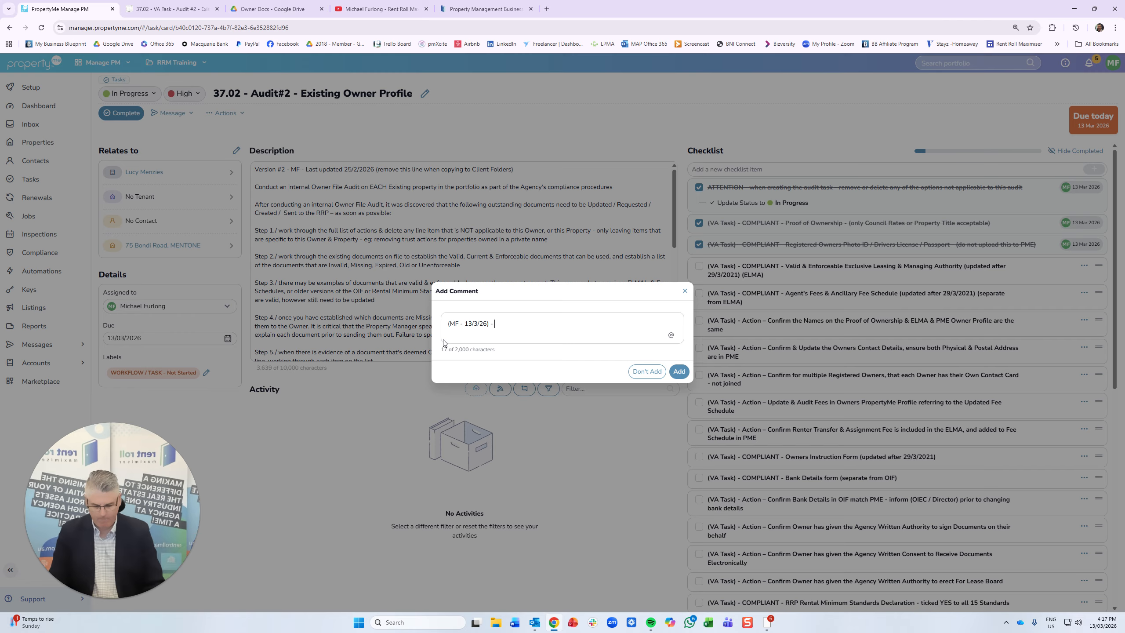
{"action": "type", "text": "MF adited the "}
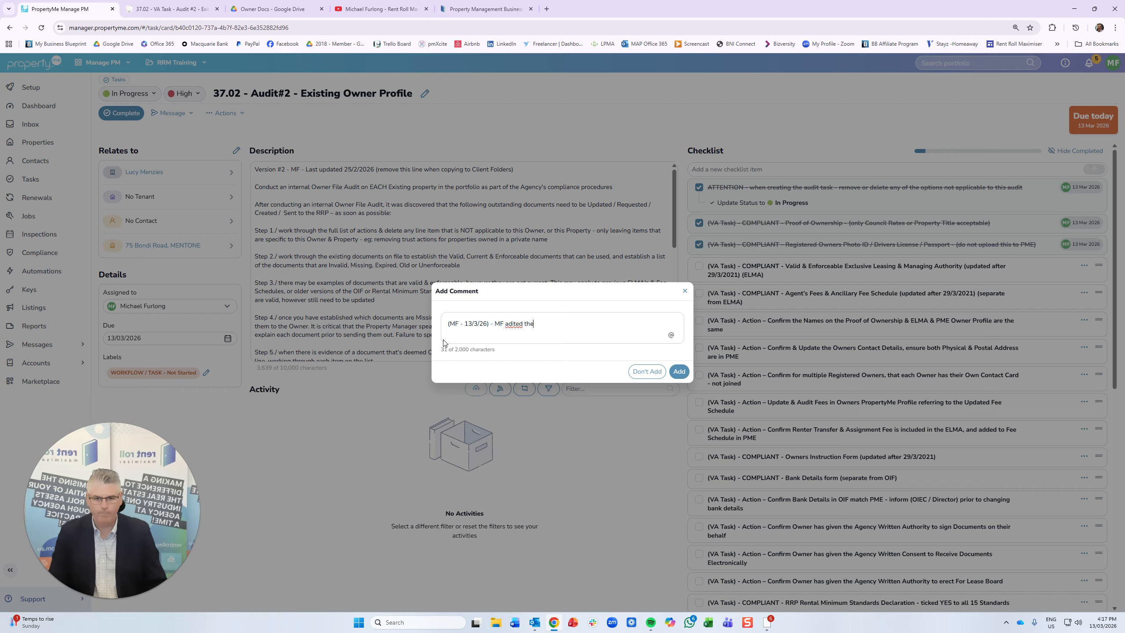
{"action": "type", "text": "u"}
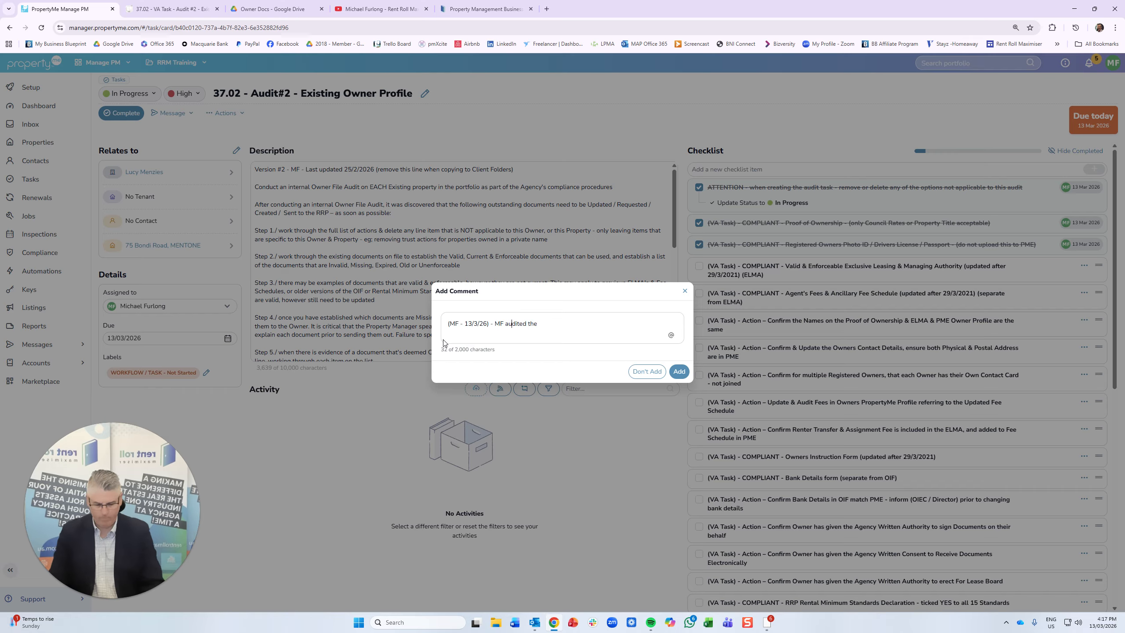
{"action": "type", "text": "property"}
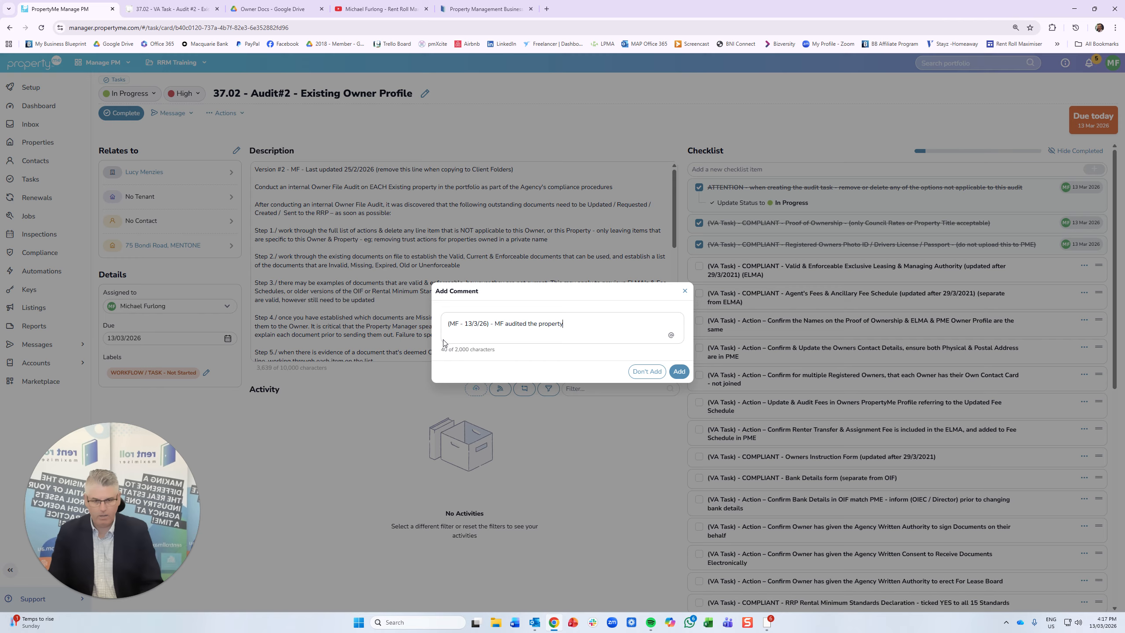
{"action": "type", "text": ", and found t"}
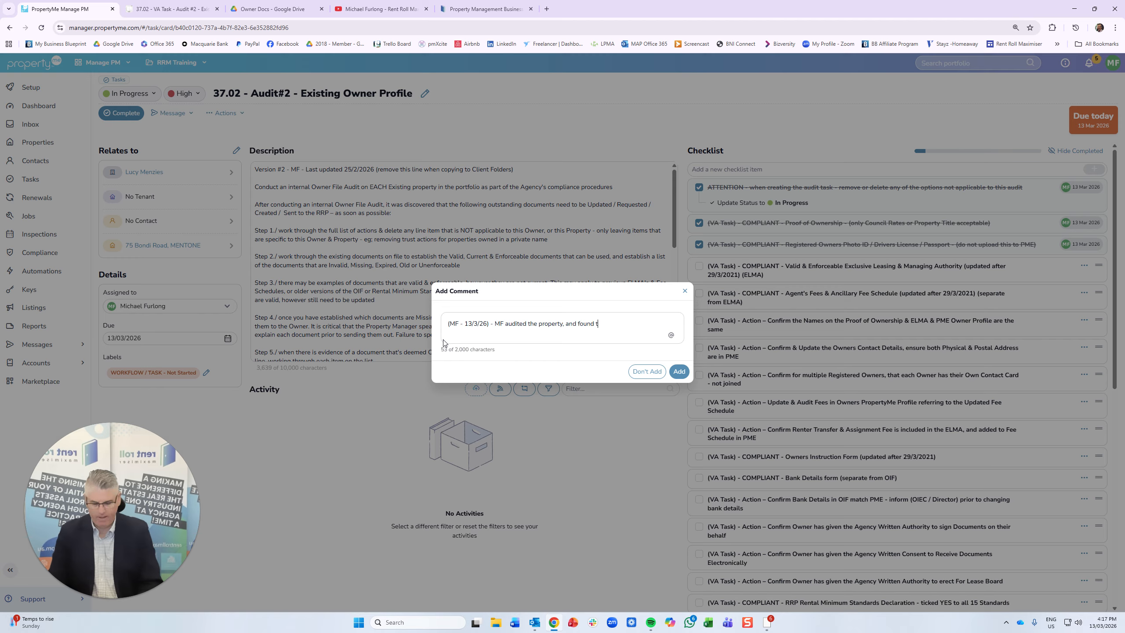
{"action": "type", "text": "he ELM"}
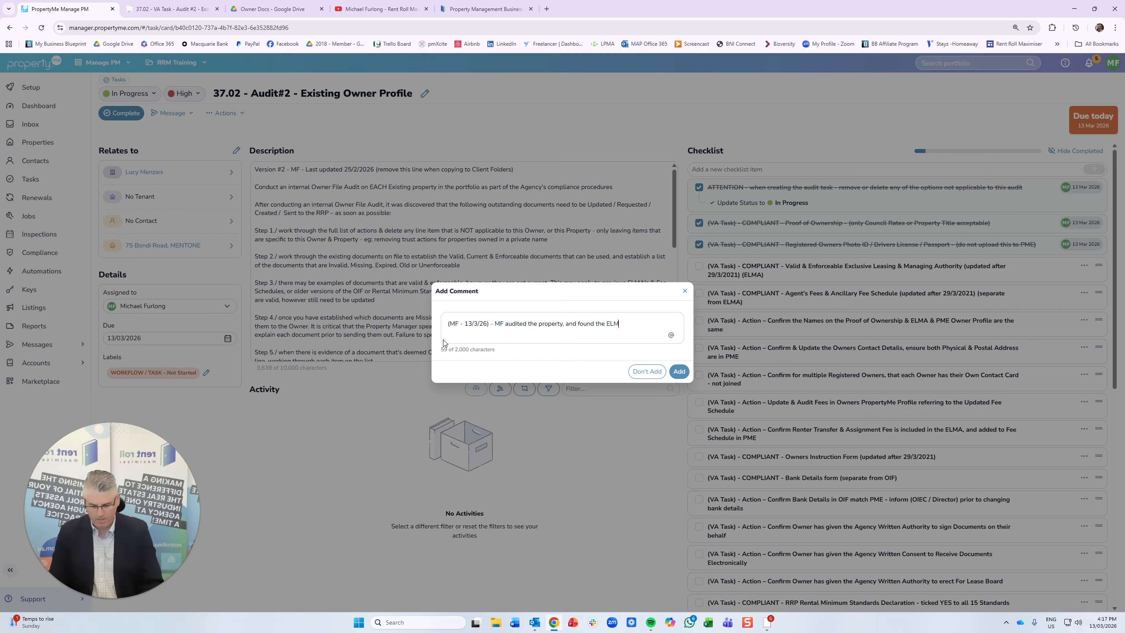
{"action": "type", "text": "A invli"}
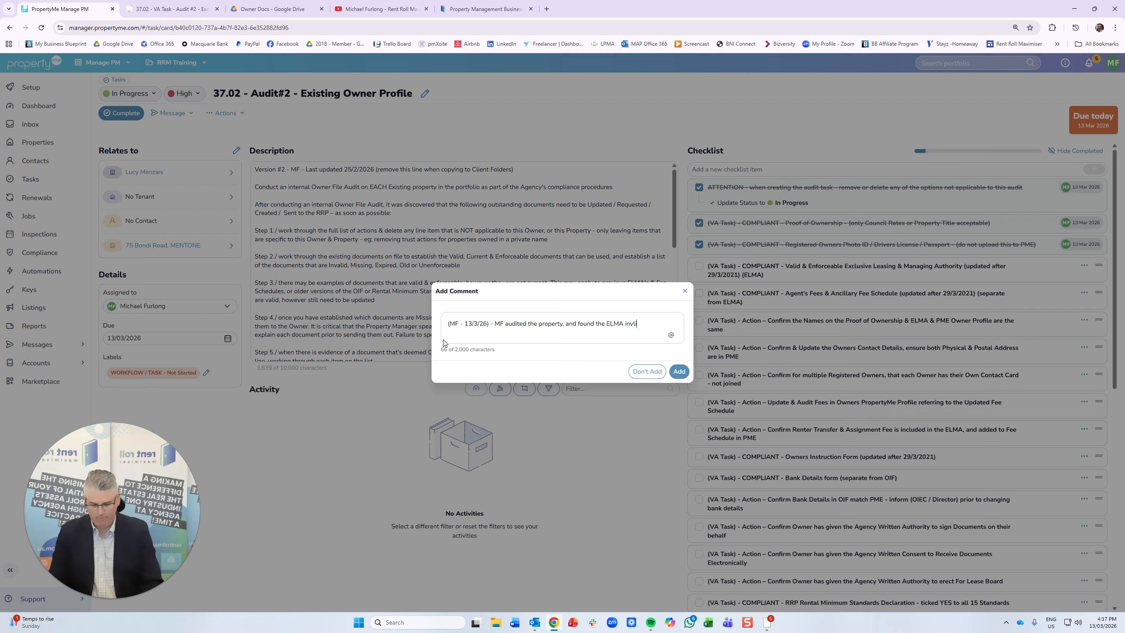
{"action": "type", "text": "ad - need"}
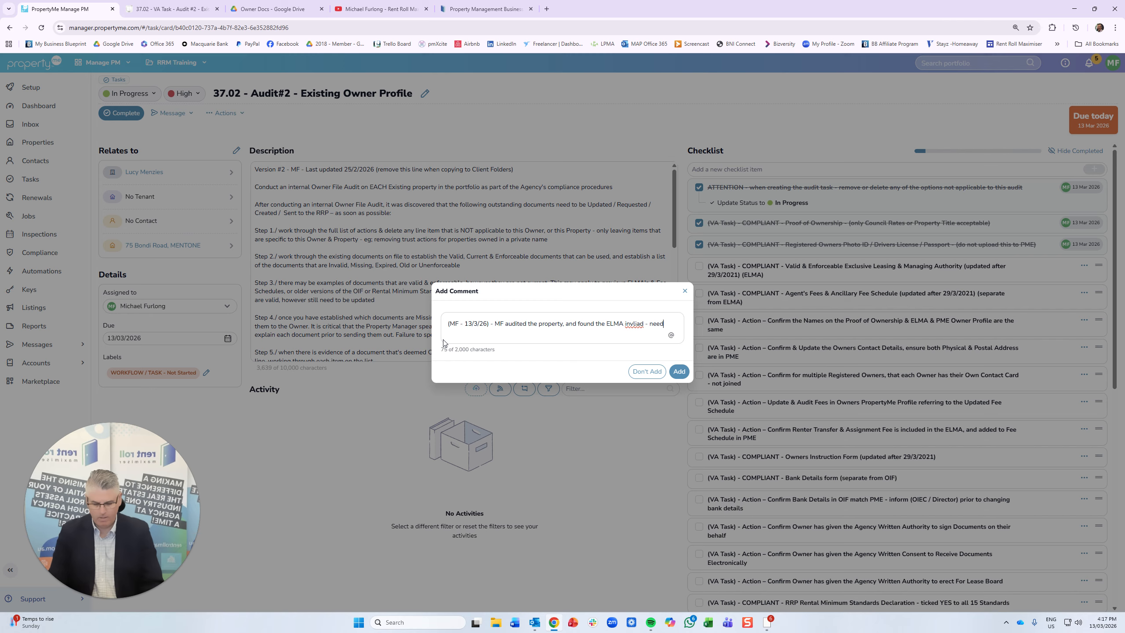
{"action": "type", "text": "s to be u"}
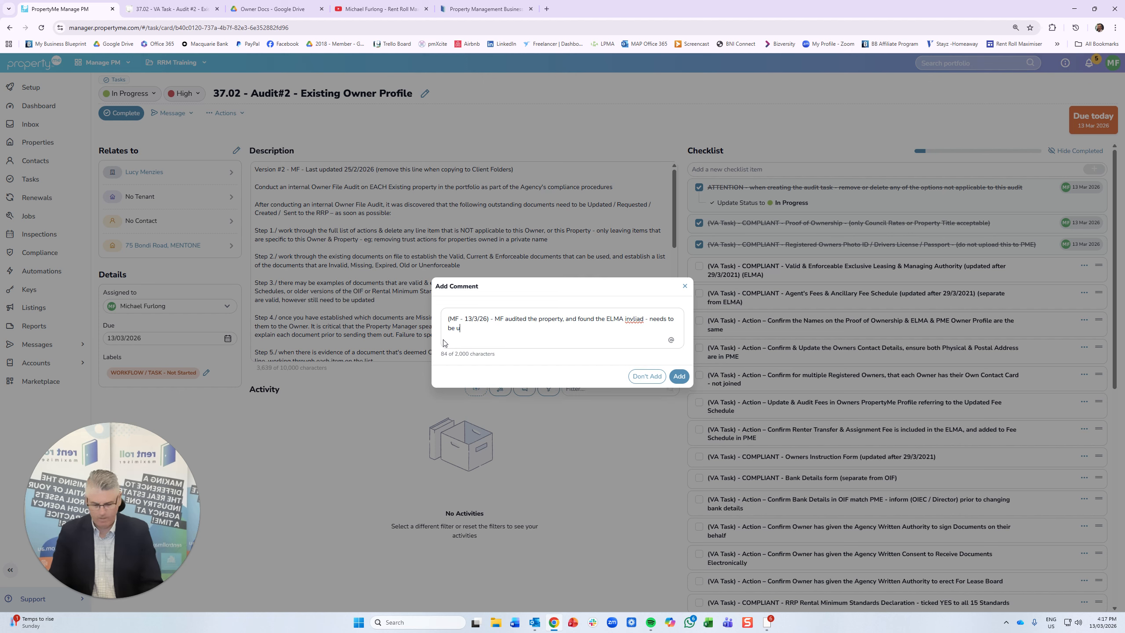
{"action": "type", "text": "pdated"}
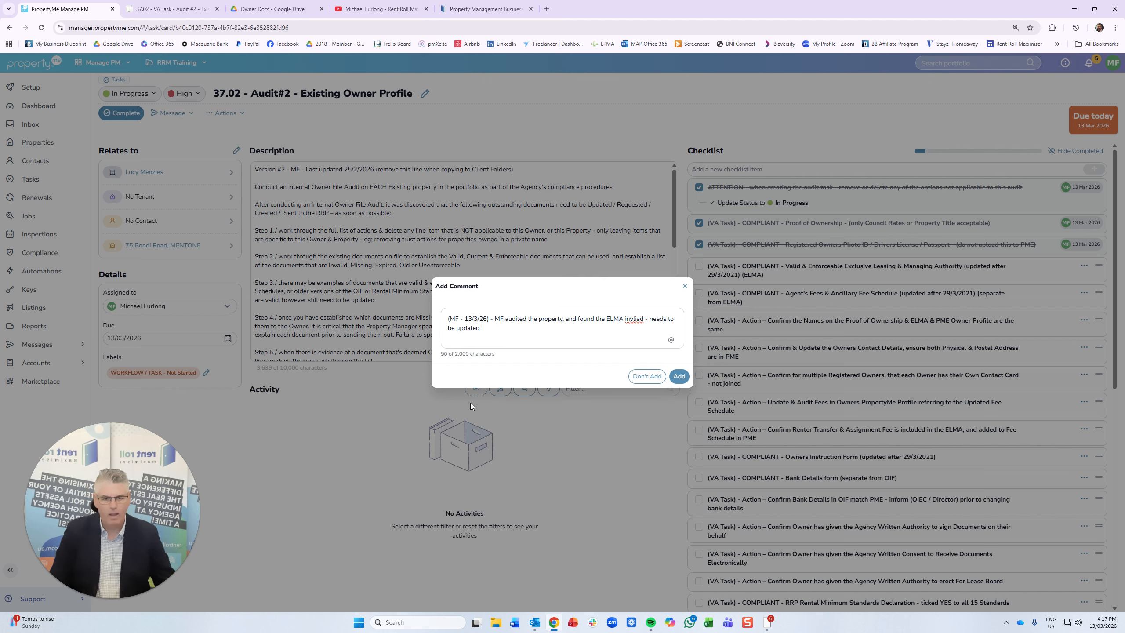
{"action": "right_click", "coordinate": [633, 318]}
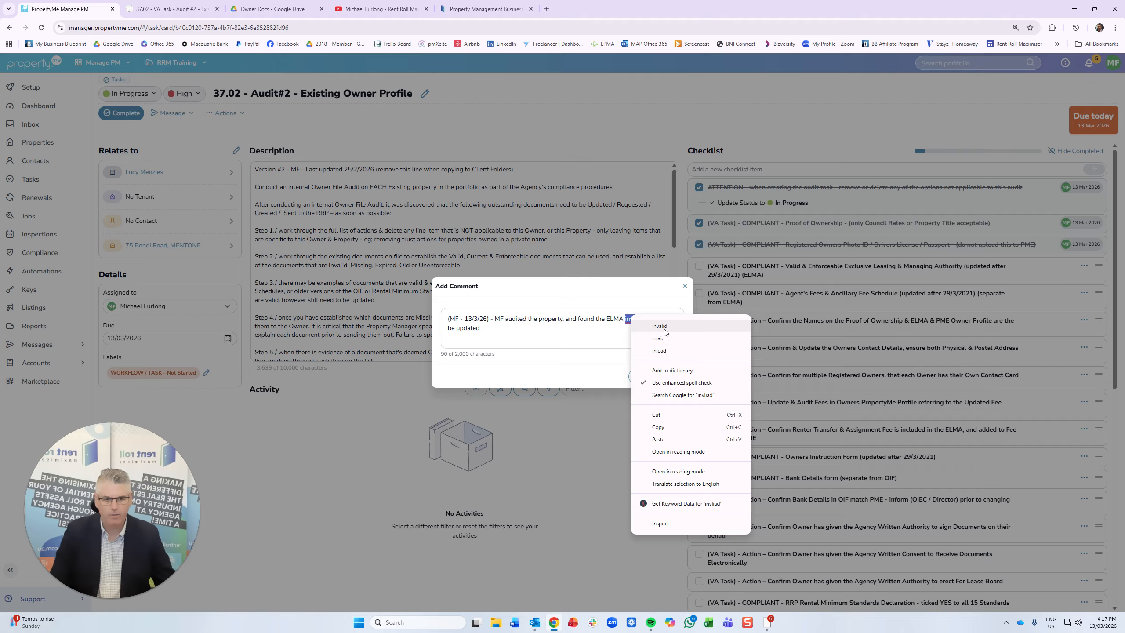
{"action": "left_click", "coordinate": [660, 326]}
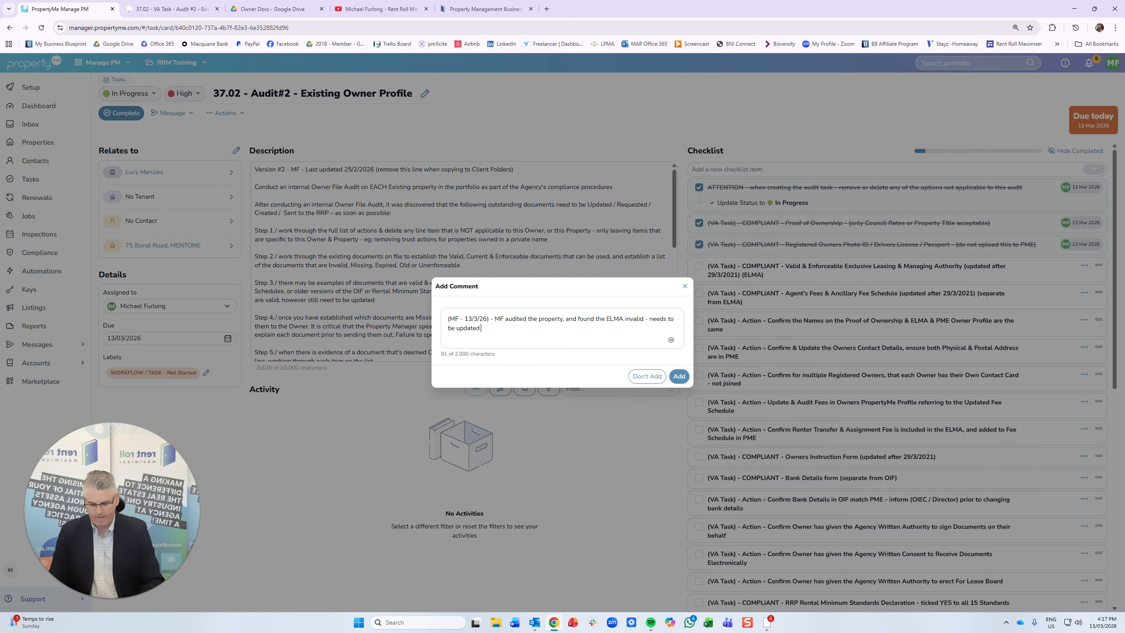
{"action": "type", "text": "@"}
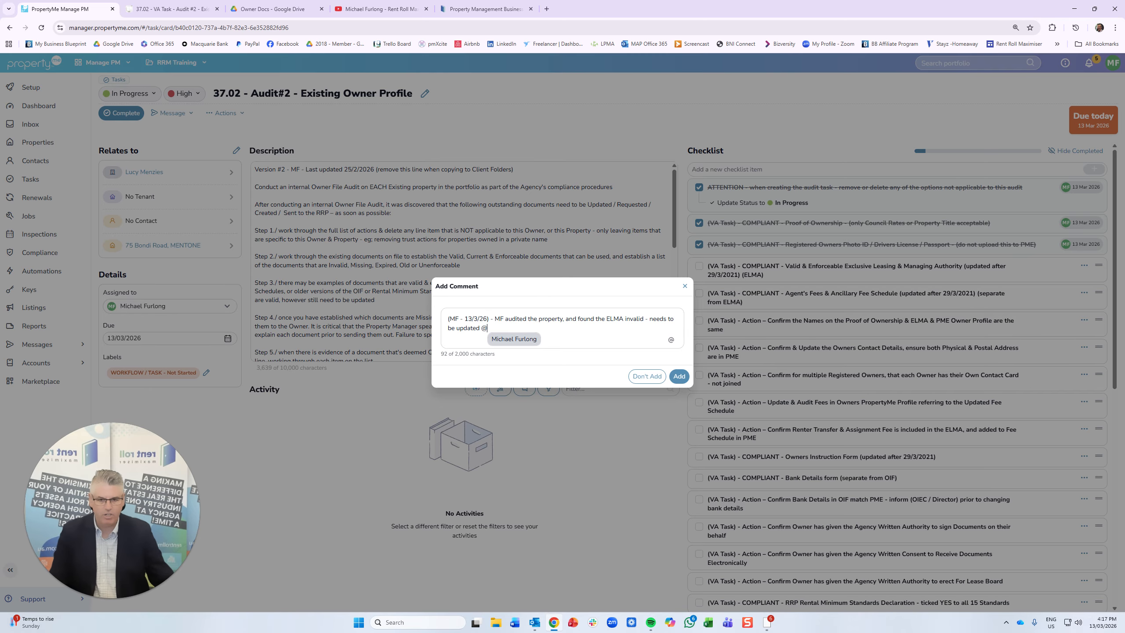
{"action": "left_click", "coordinate": [515, 340]}
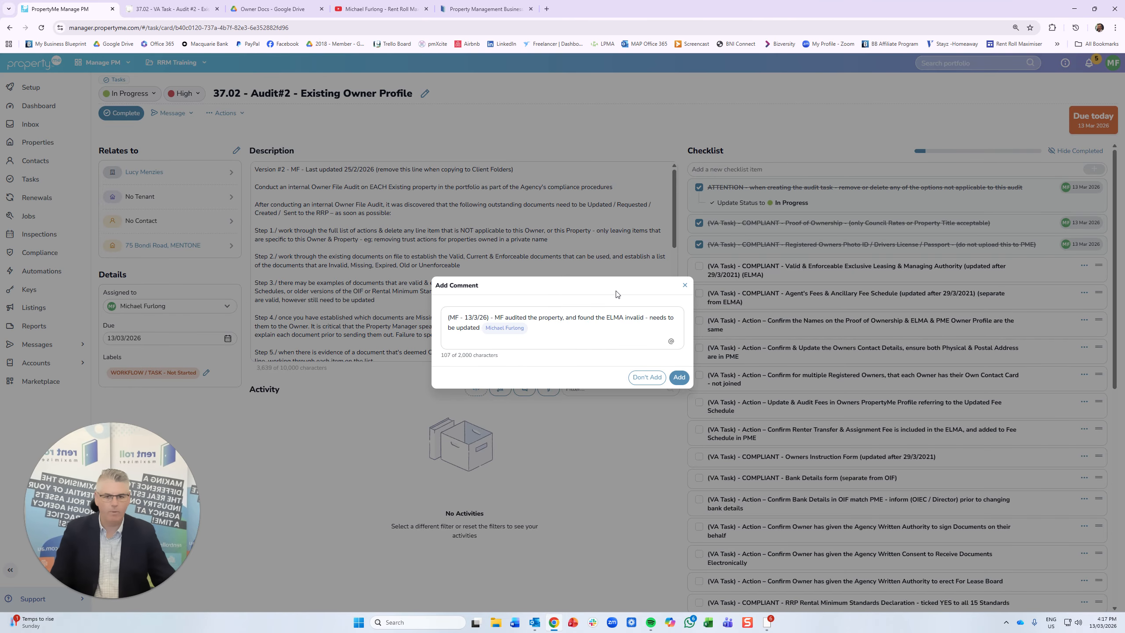
{"action": "left_click", "coordinate": [679, 377]}
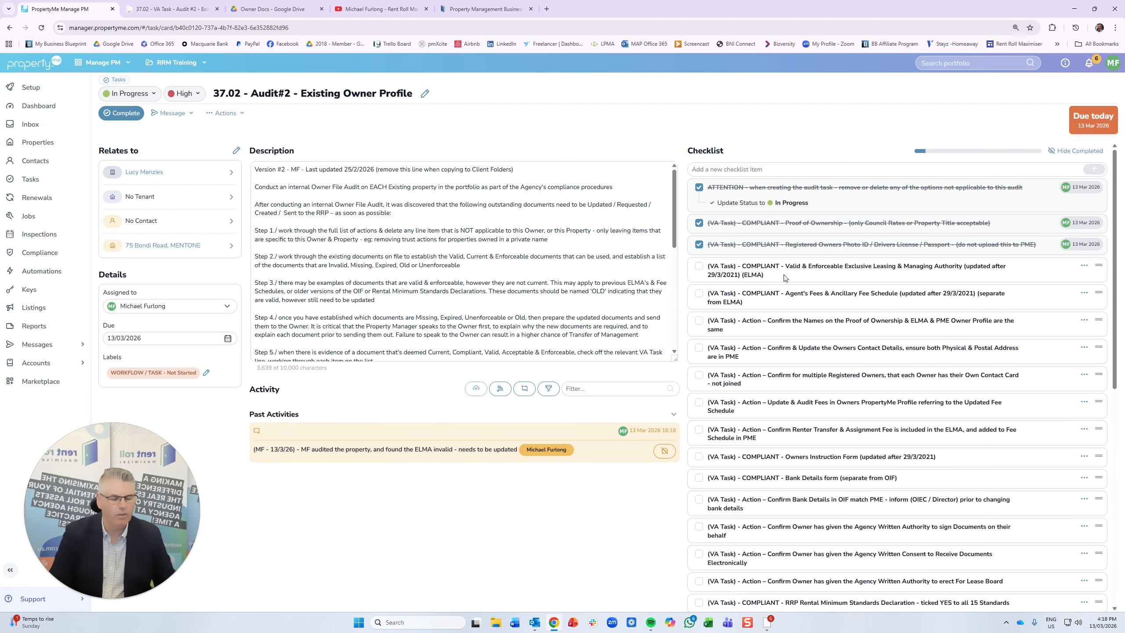
{"action": "scroll", "coordinate": [784, 277], "scroll_direction": "down", "scroll_amount": 1}
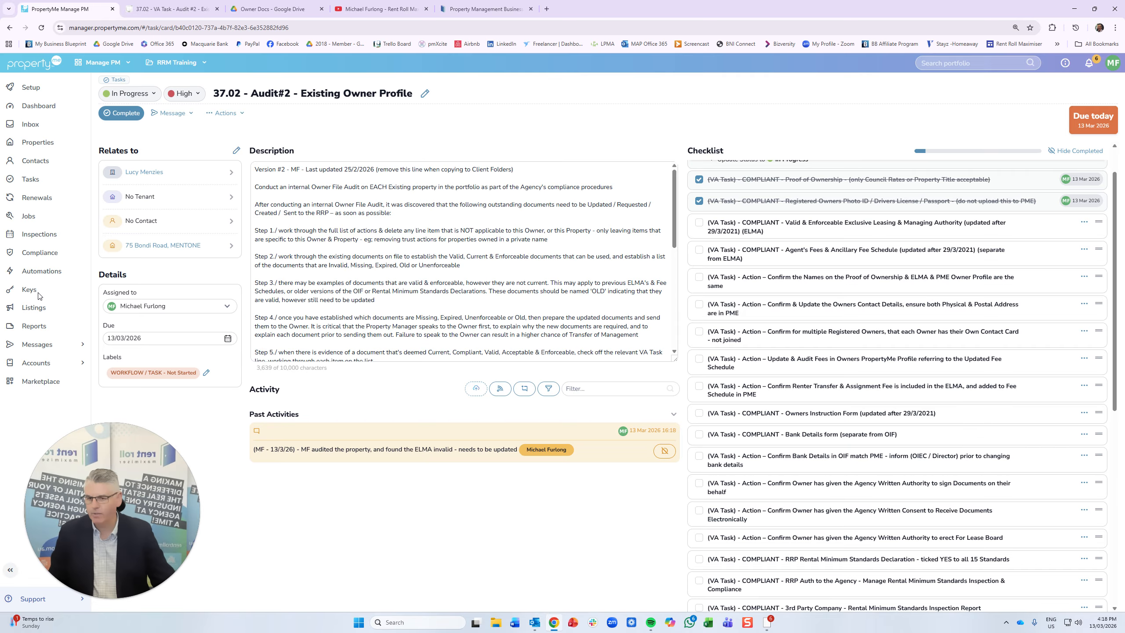
- Give the owner's contact the RRP - Resides Interstate - Magistrates label, removing an accidentally added label
{"action": "left_click", "coordinate": [142, 173]}
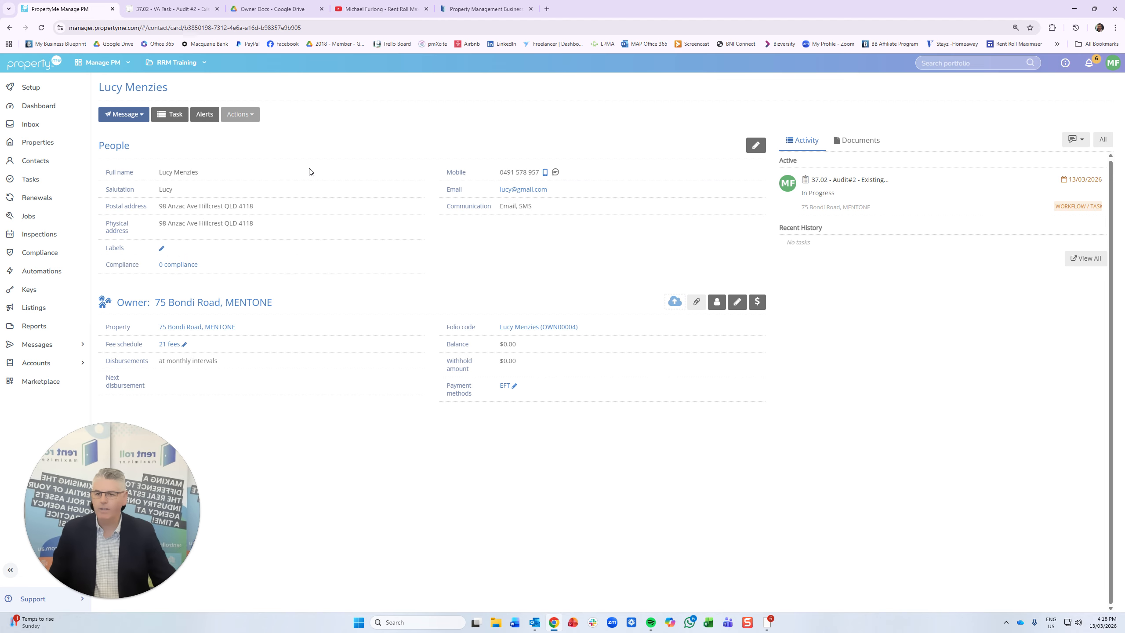
{"action": "left_click", "coordinate": [163, 249]}
{"action": "type", "text": "ides Inter"}
{"action": "key", "text": "Return"}
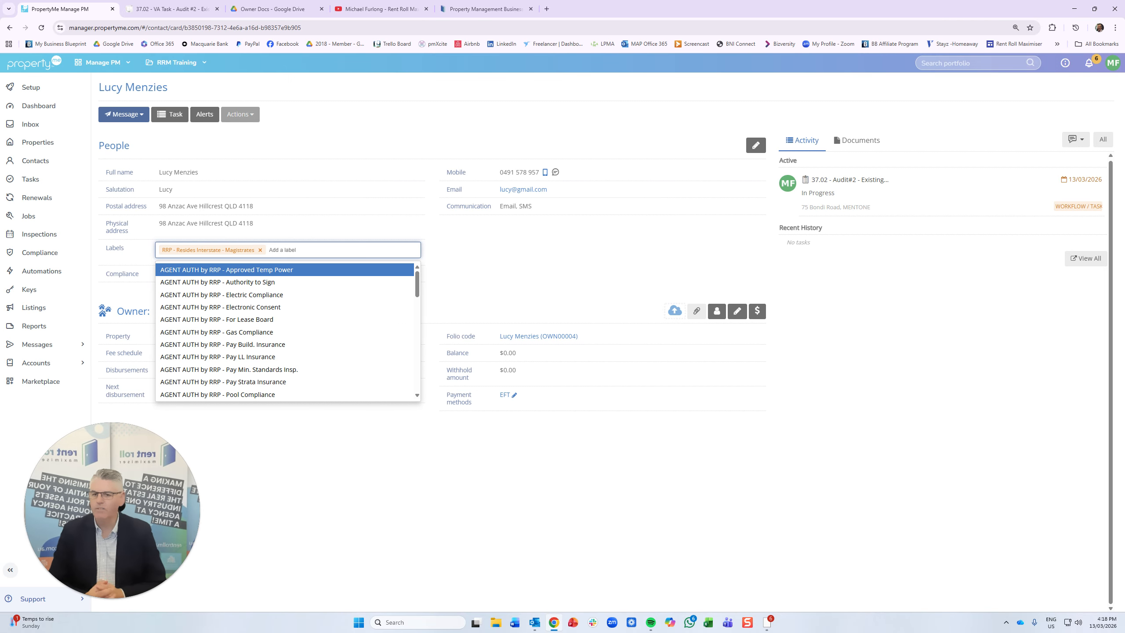
{"action": "key", "text": "Return"}
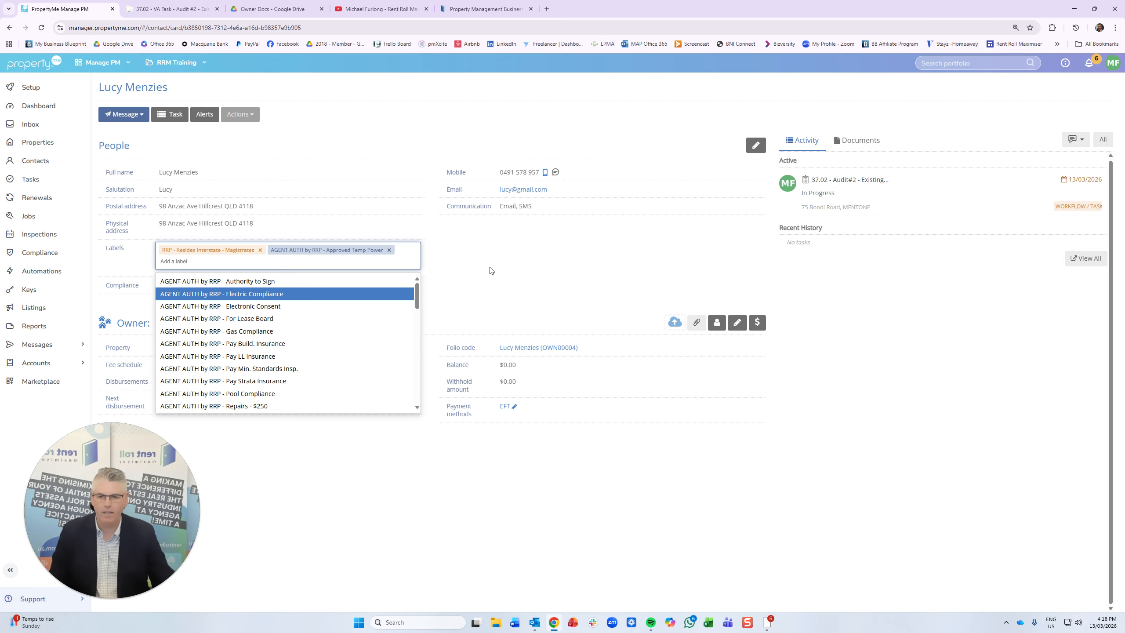
{"action": "left_click", "coordinate": [389, 250]}
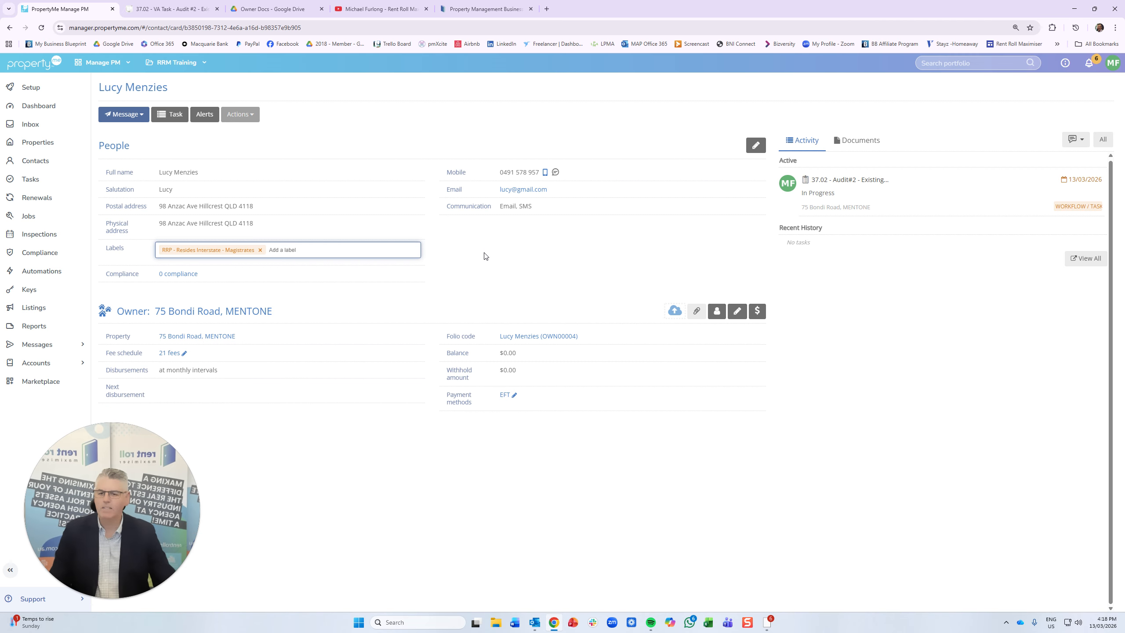
- Add the INVALID - ELMA on File label, save the labels, and reopen the Audit#2 task
{"action": "type", "text": "elm"}
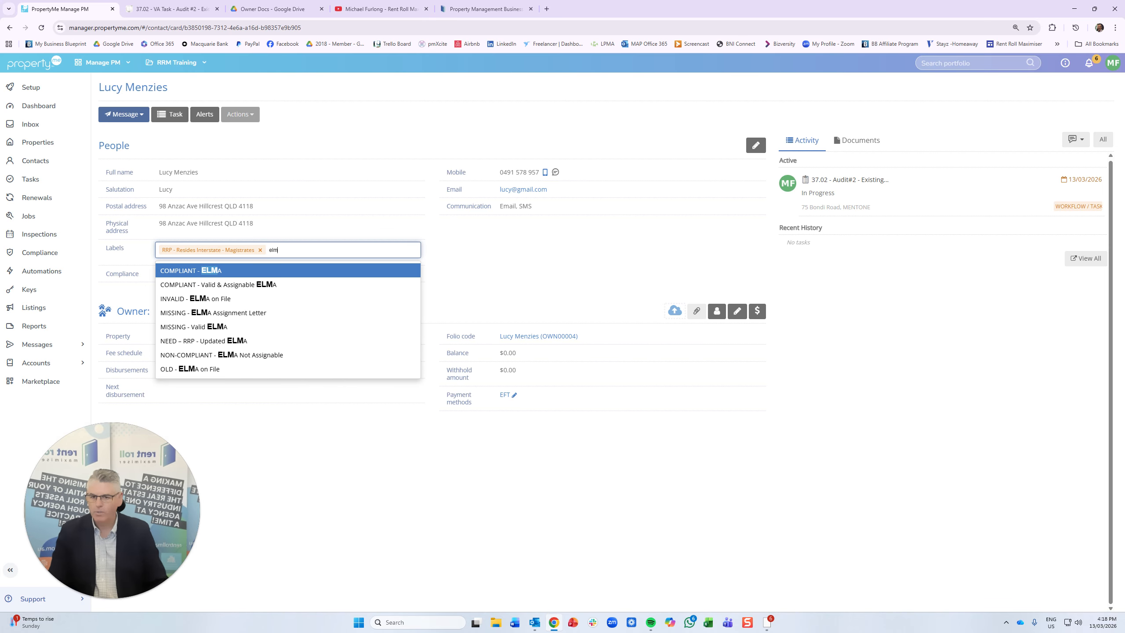
{"action": "key", "text": "Down"}
{"action": "key", "text": "Down"}
{"action": "key", "text": "Return"}
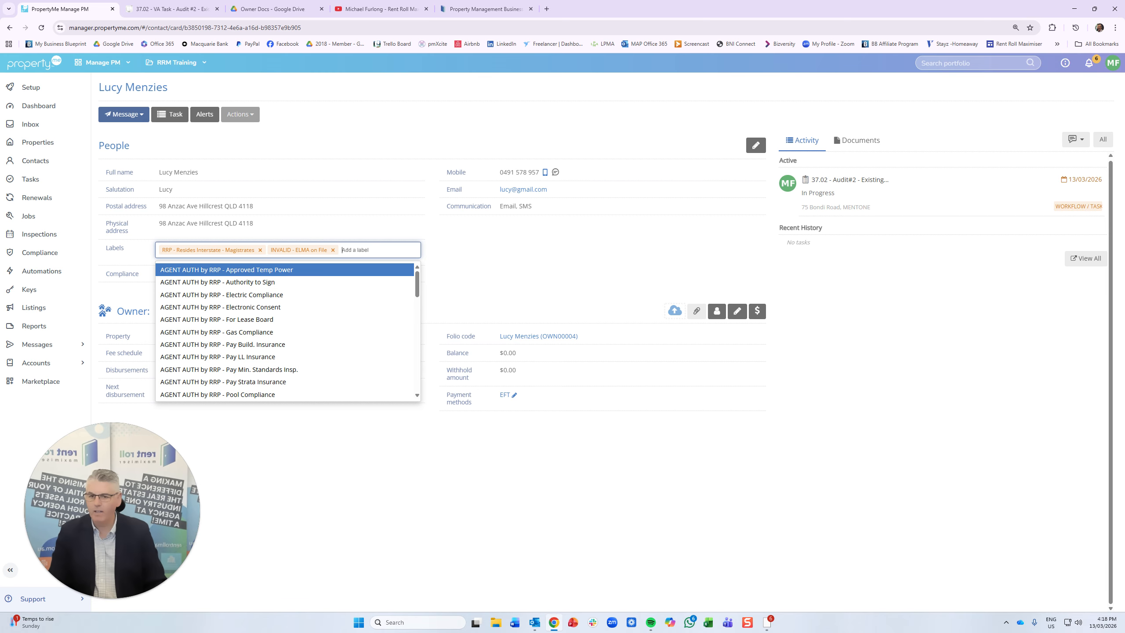
{"action": "left_click", "coordinate": [483, 259]}
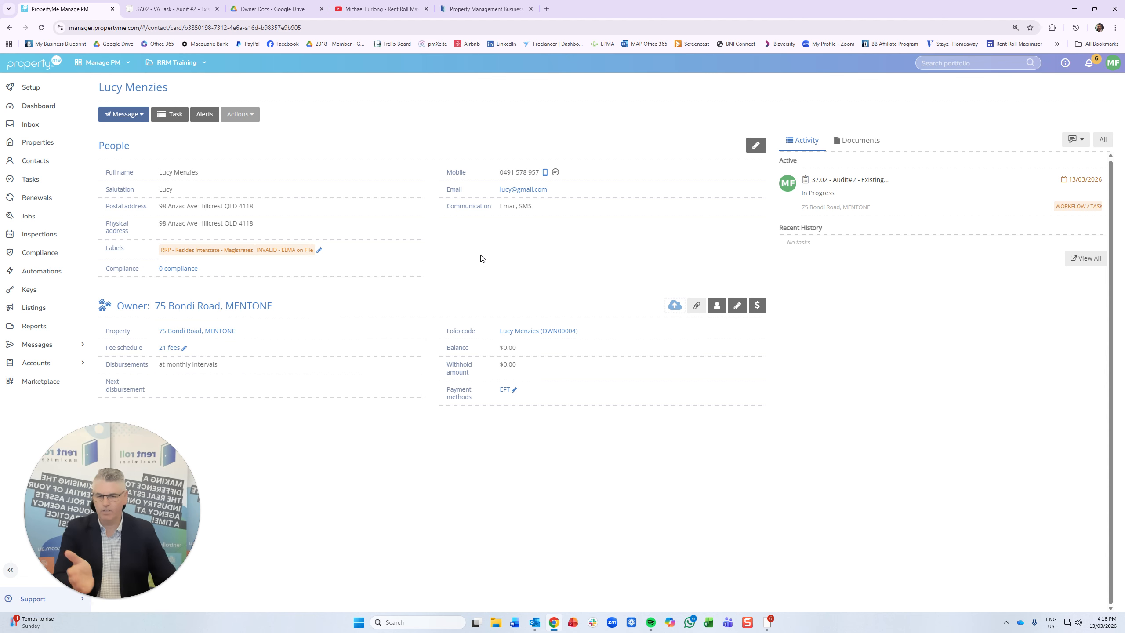
{"action": "left_click", "coordinate": [842, 179]}
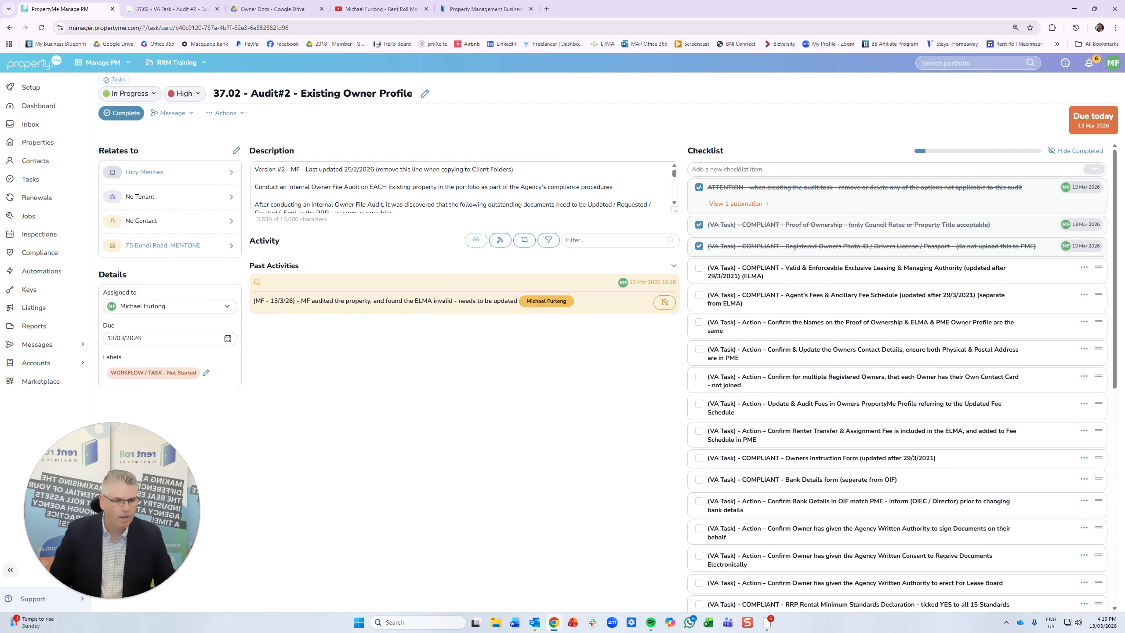
- Tick the ownership-names and Owners Contact Details checks; delete the multiple Registered Owners item
{"action": "left_click", "coordinate": [700, 323]}
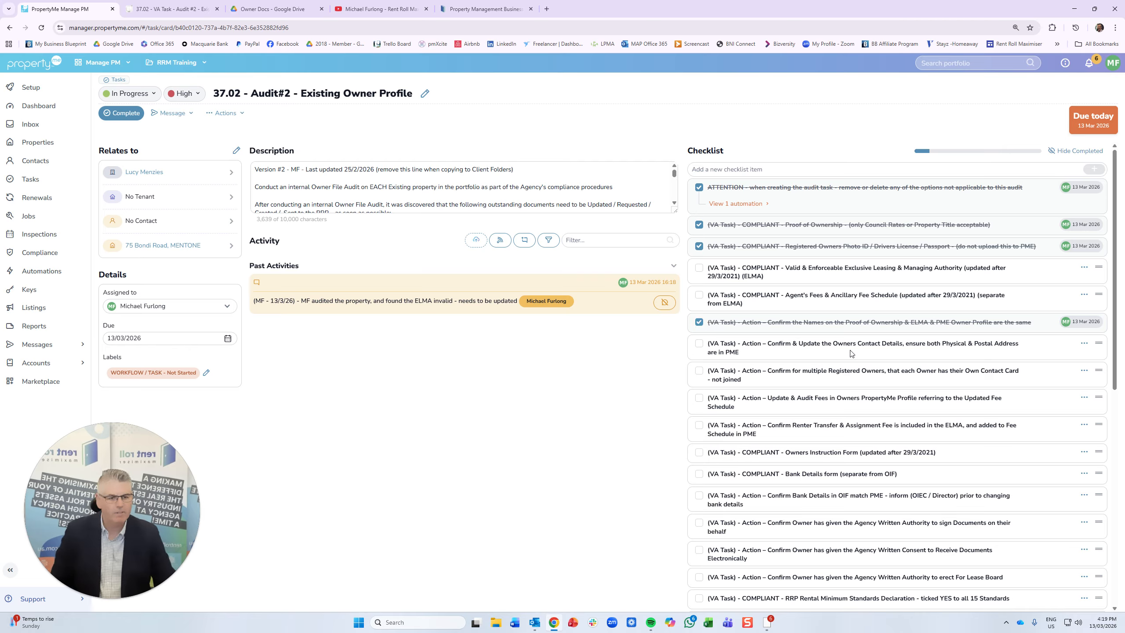
{"action": "left_click", "coordinate": [699, 344]}
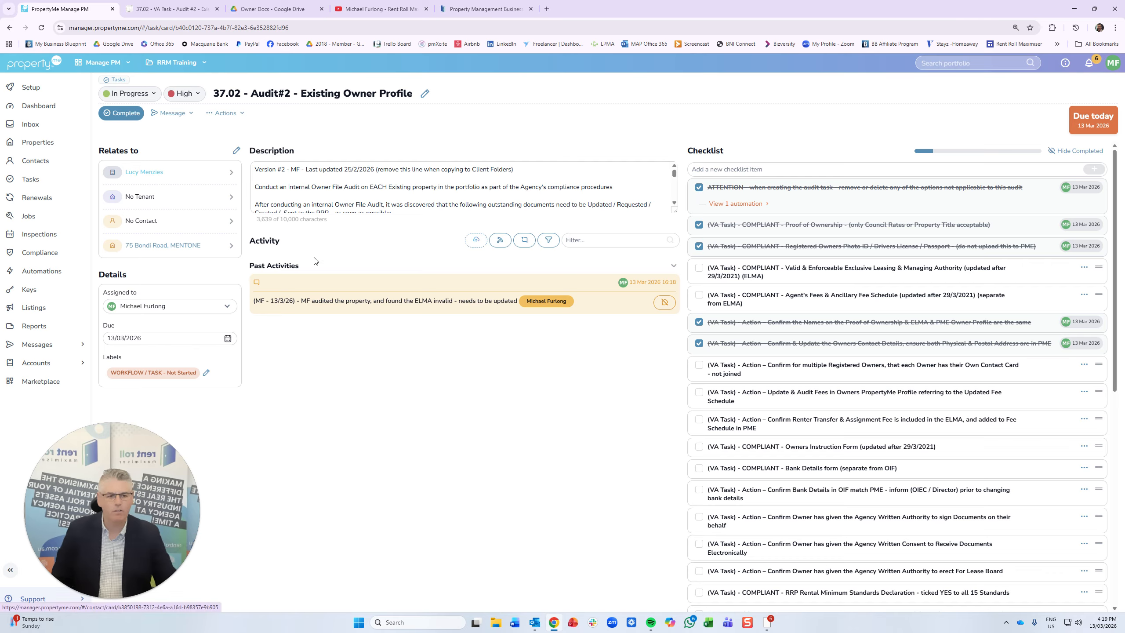
{"action": "left_click", "coordinate": [1084, 364]}
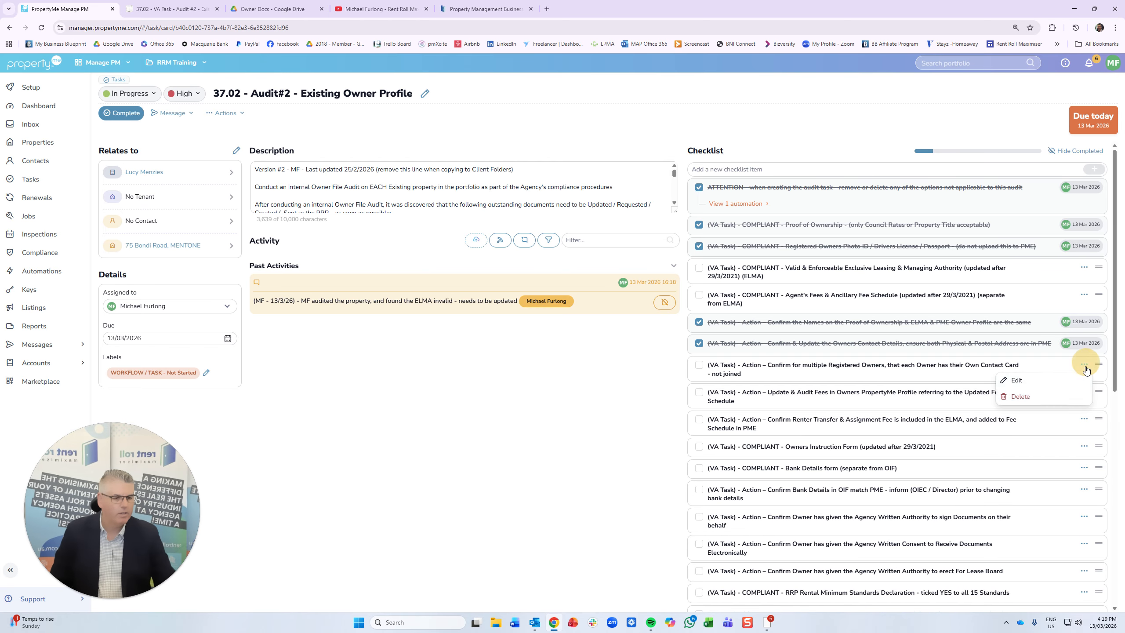
{"action": "left_click", "coordinate": [1074, 400]}
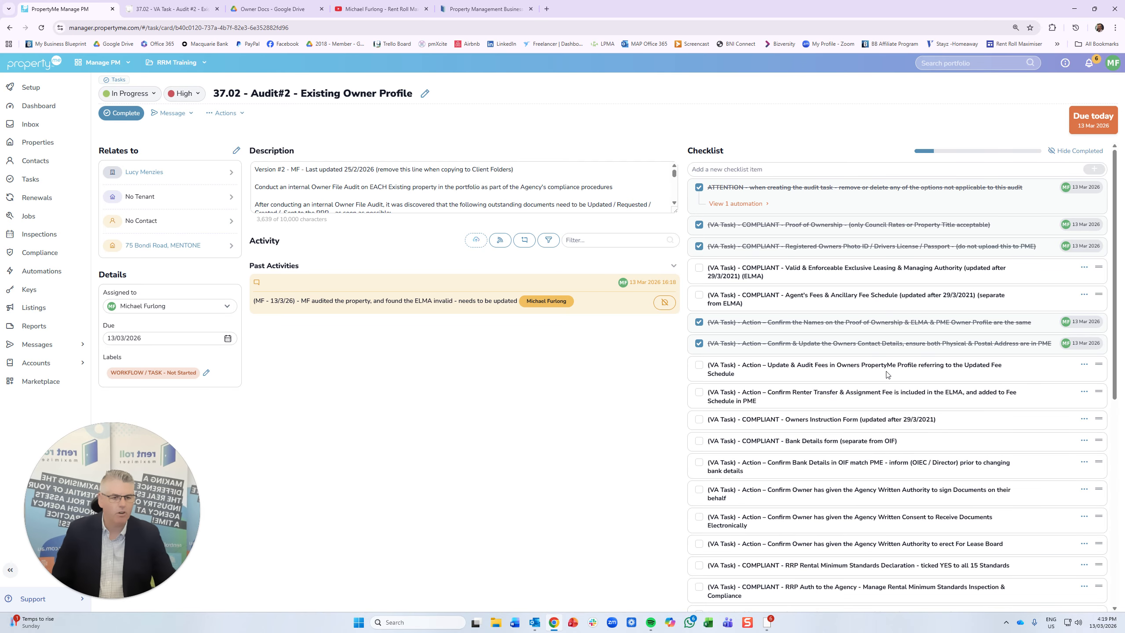
- Review the owner's 21-fee schedule, then tick the Update & Audit Fees checklist item
{"action": "left_click", "coordinate": [143, 172]}
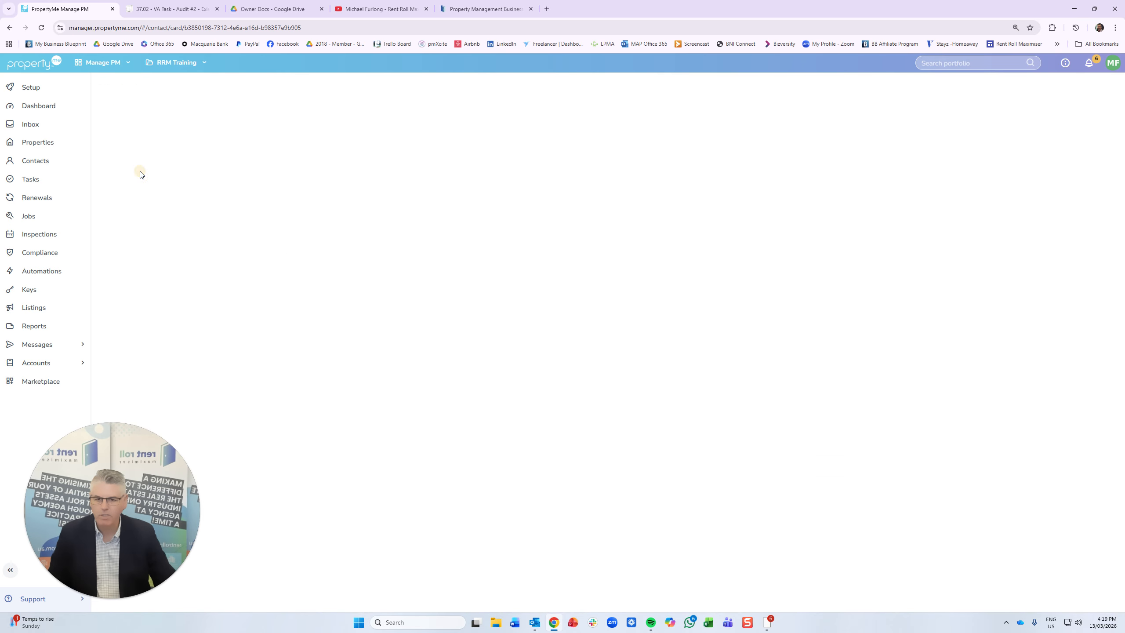
{"action": "left_click", "coordinate": [180, 349]}
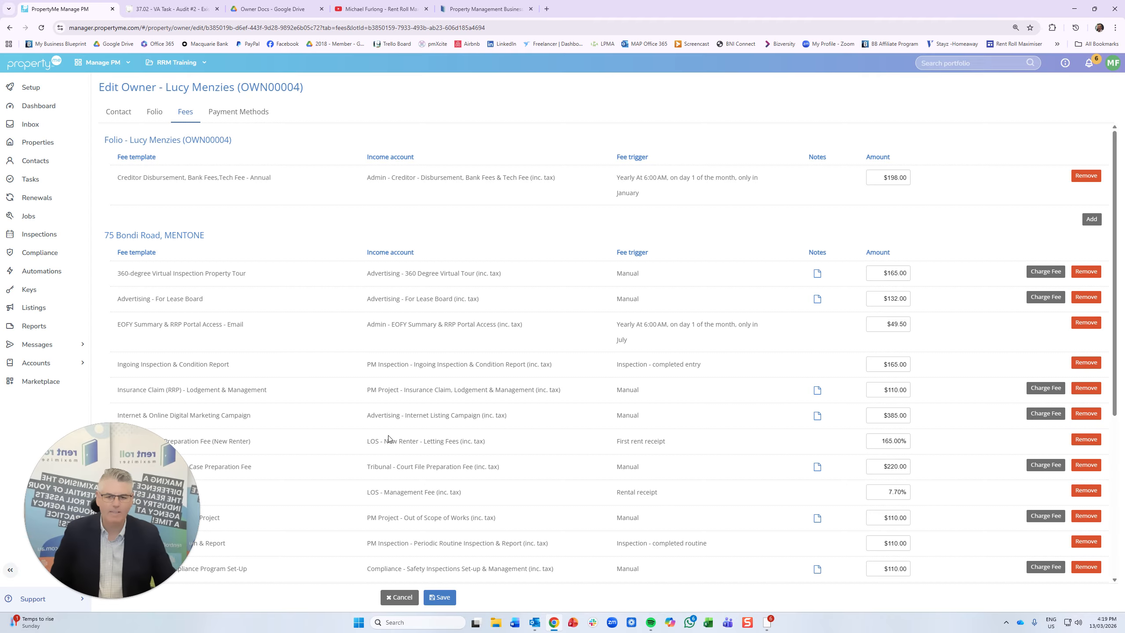
{"action": "scroll", "coordinate": [389, 431], "scroll_direction": "down", "scroll_amount": 2}
{"action": "scroll", "coordinate": [422, 429], "scroll_direction": "down", "scroll_amount": 4}
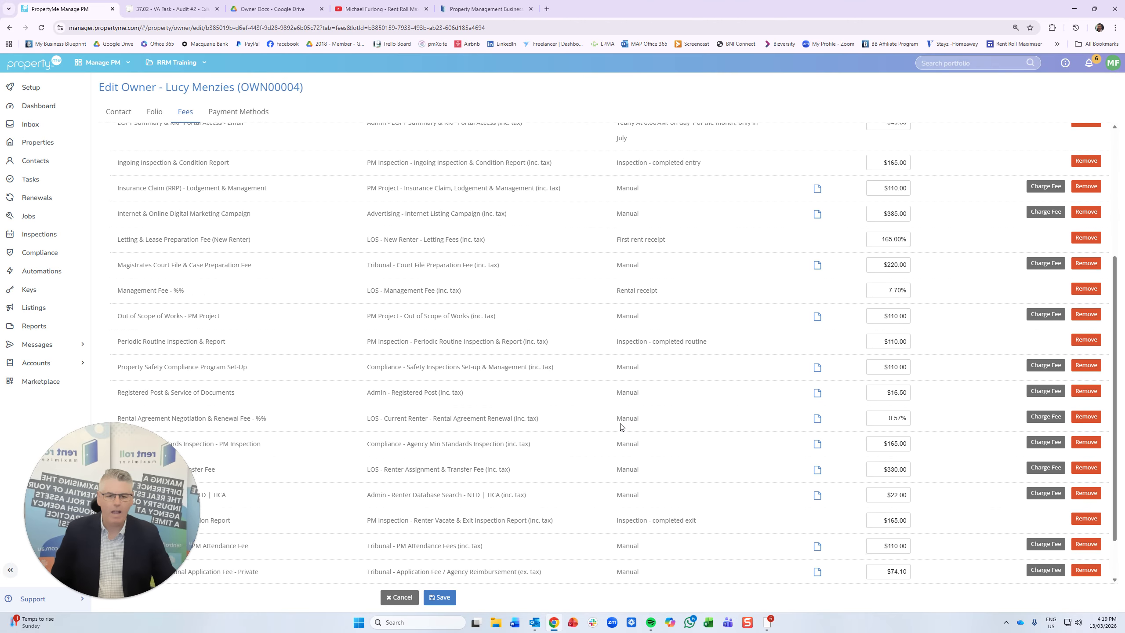
{"action": "scroll", "coordinate": [422, 429], "scroll_direction": "up", "scroll_amount": 6}
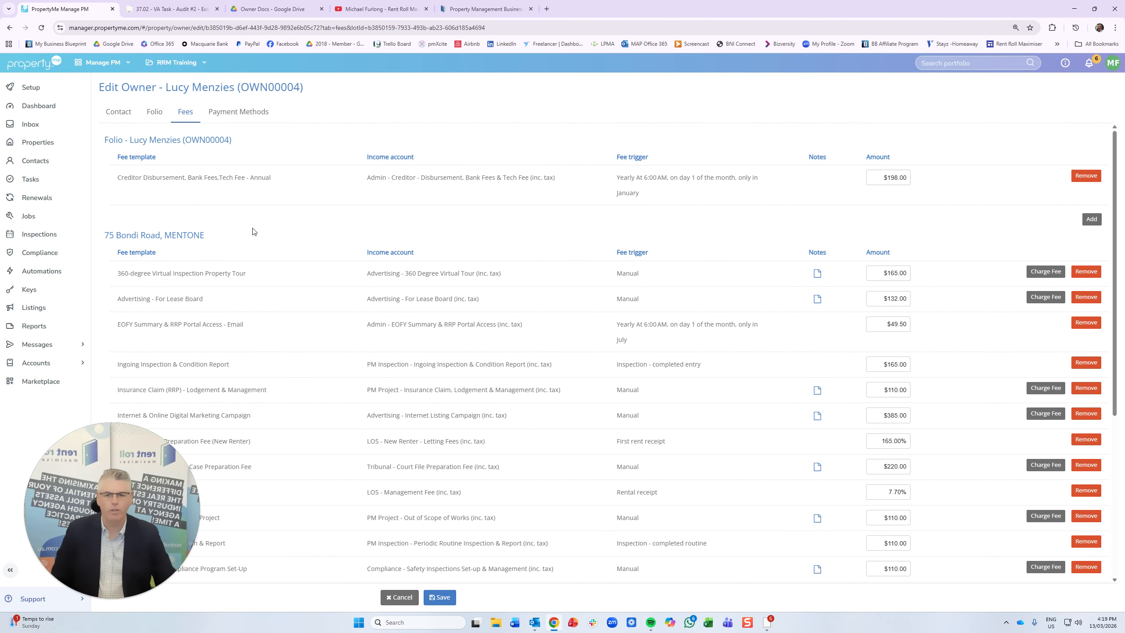
{"action": "left_click", "coordinate": [9, 28]}
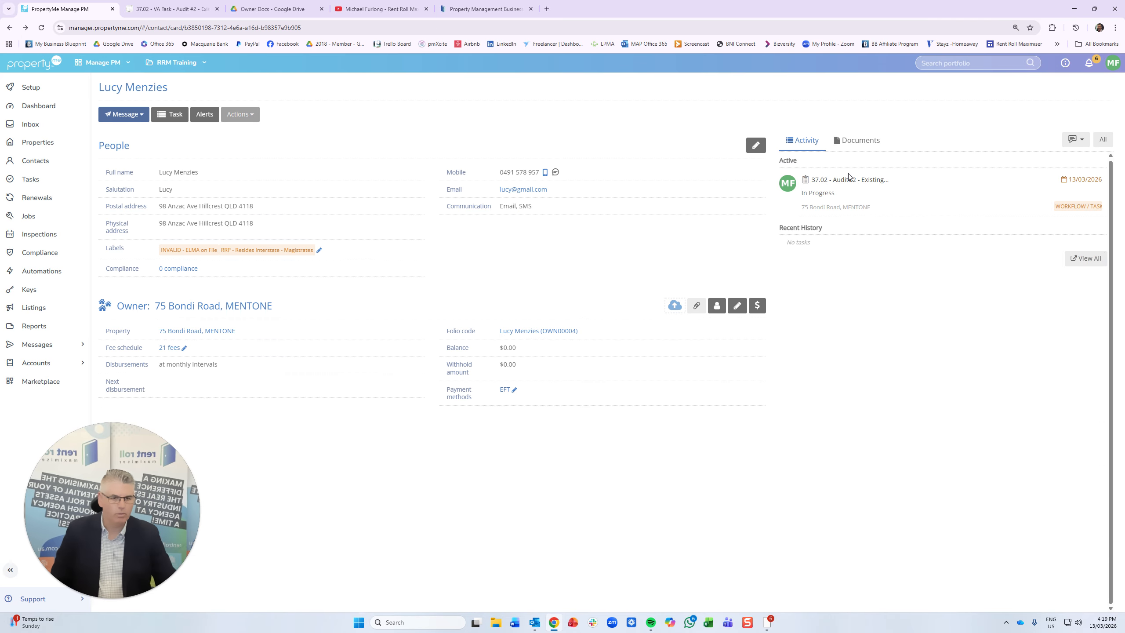
{"action": "left_click", "coordinate": [838, 181]}
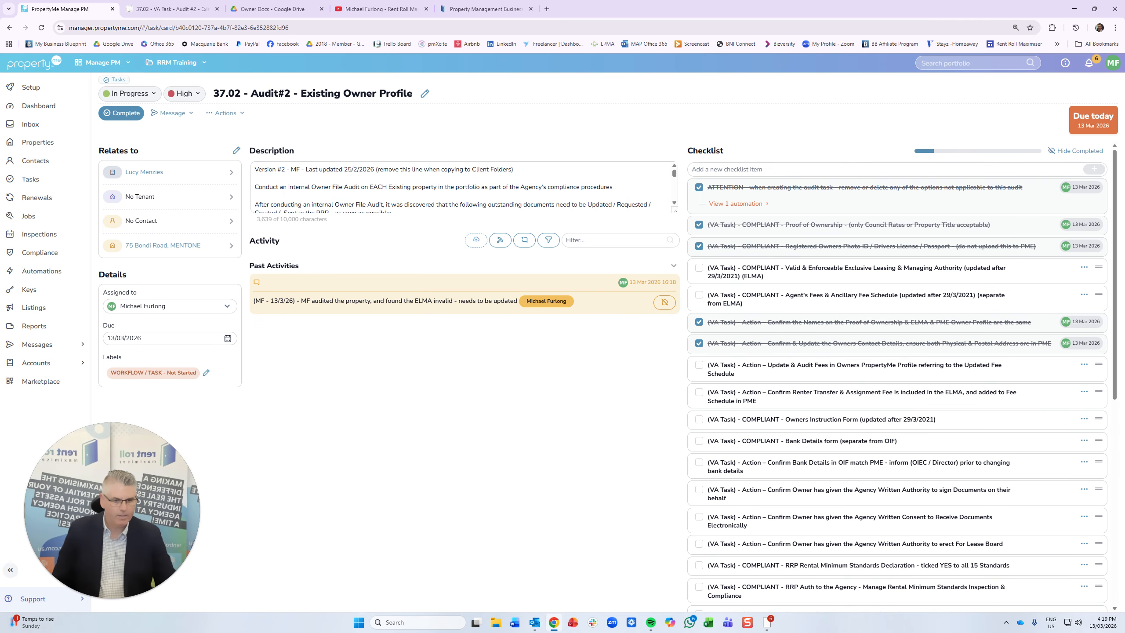
{"action": "left_click", "coordinate": [699, 366]}
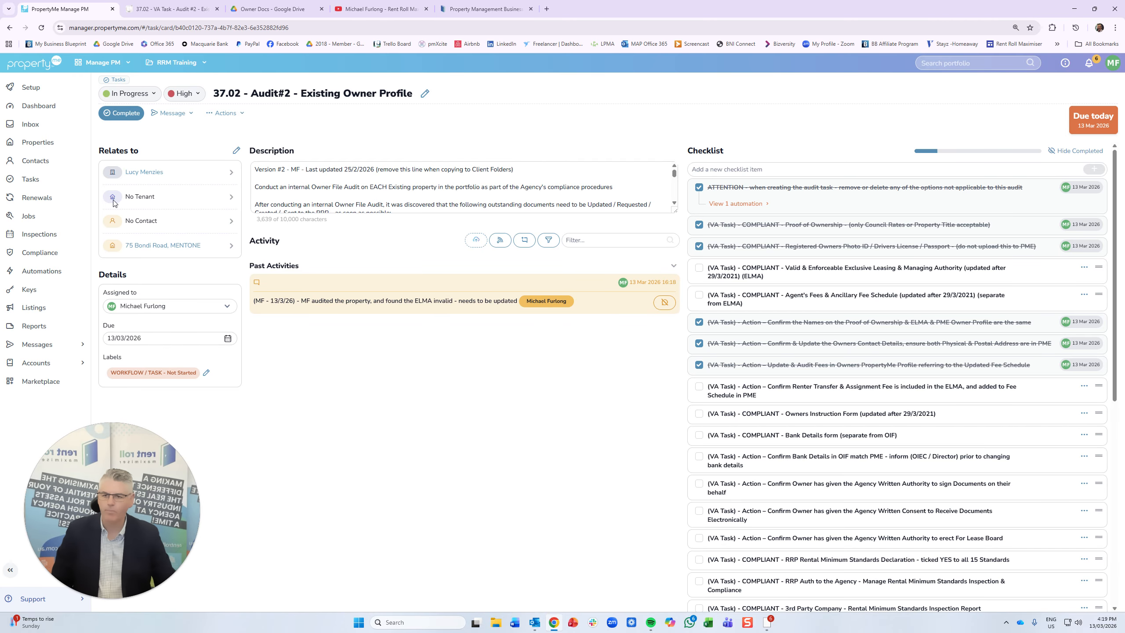
- Recheck the owner's fee schedule and return to the Audit#2 owner profile task
{"action": "left_click", "coordinate": [139, 171]}
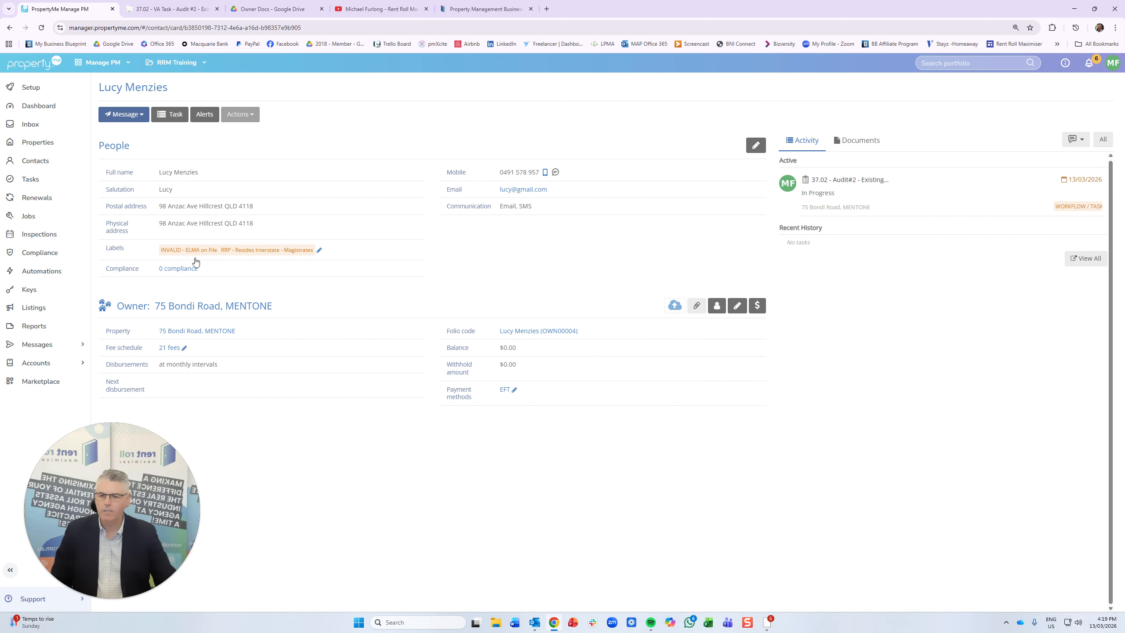
{"action": "left_click", "coordinate": [170, 350]}
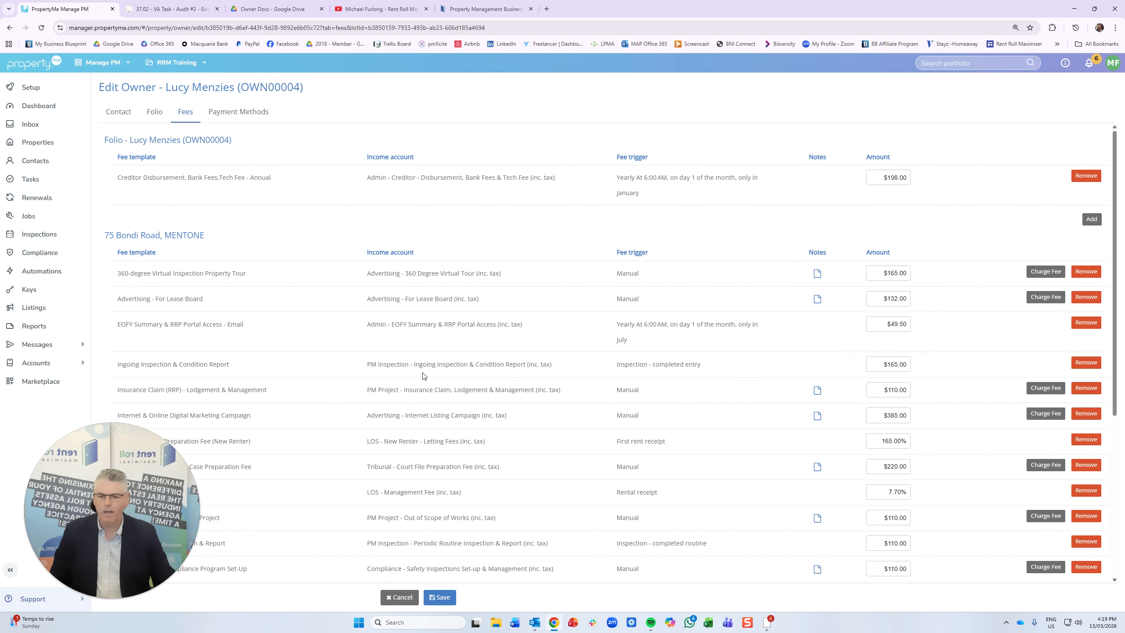
{"action": "scroll", "coordinate": [327, 301], "scroll_direction": "down", "scroll_amount": 3}
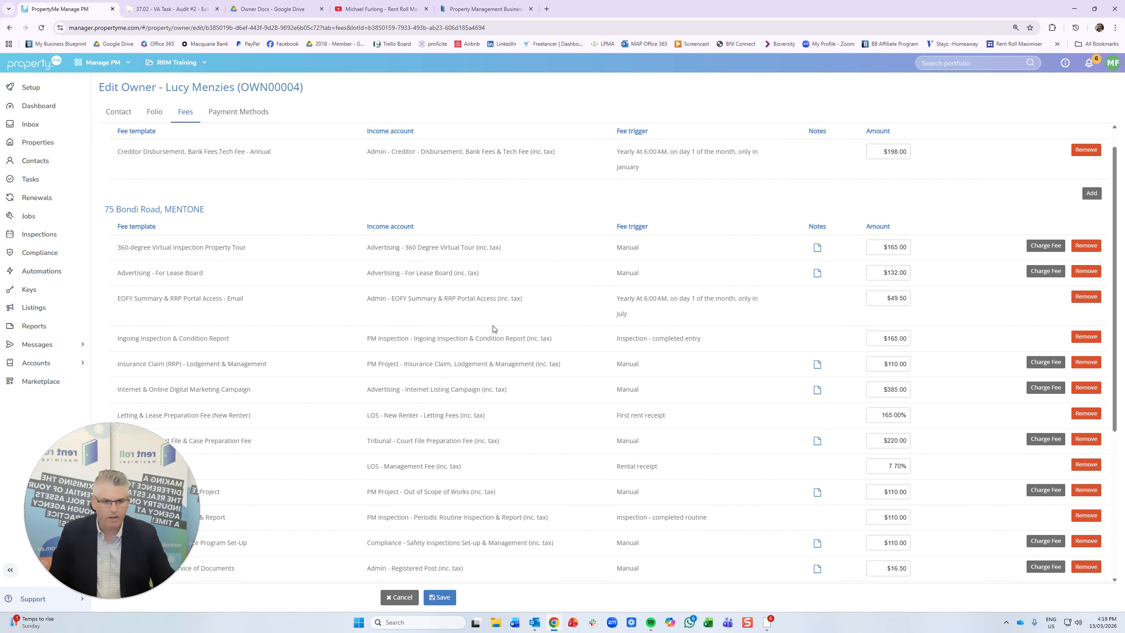
{"action": "scroll", "coordinate": [767, 408], "scroll_direction": "down", "scroll_amount": 3}
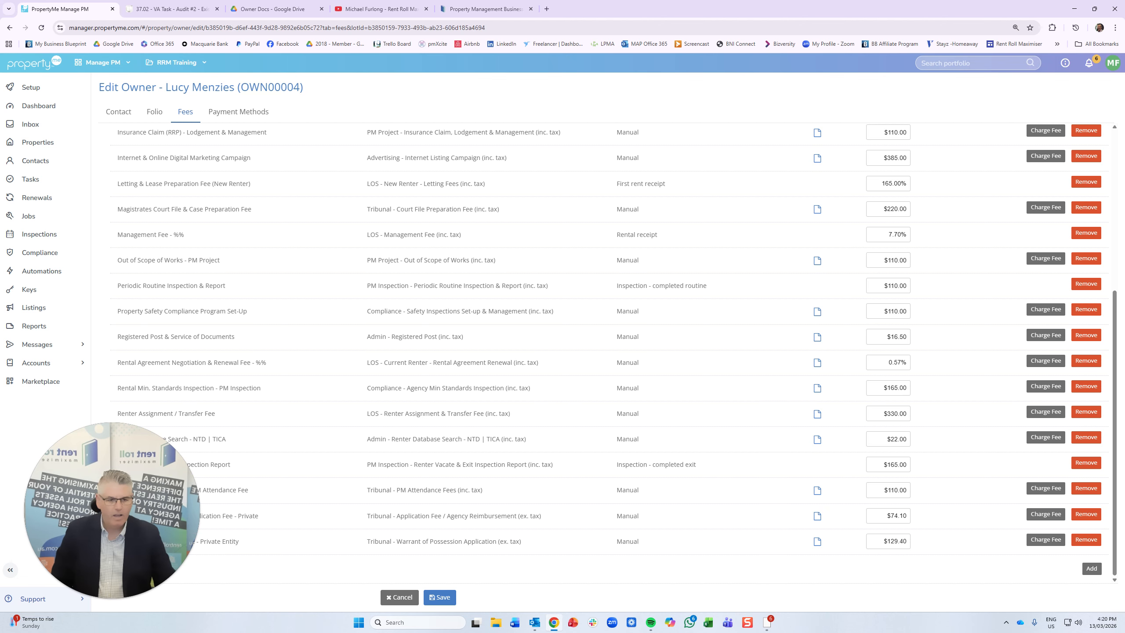
{"action": "left_click", "coordinate": [9, 29]}
{"action": "left_click", "coordinate": [851, 180]}
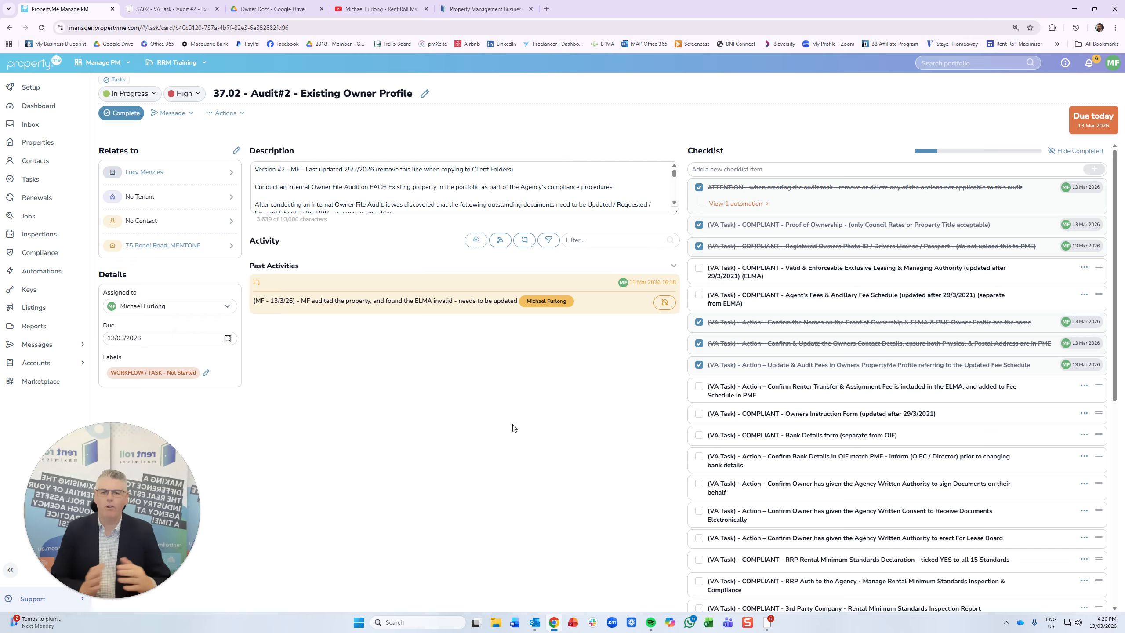
- Delete the 'Version #2' note and its blank lines from the top of the task description
{"action": "left_click_drag", "start_coordinate": [514, 170], "coordinate": [254, 169]}
{"action": "key", "text": "BackSpace"}
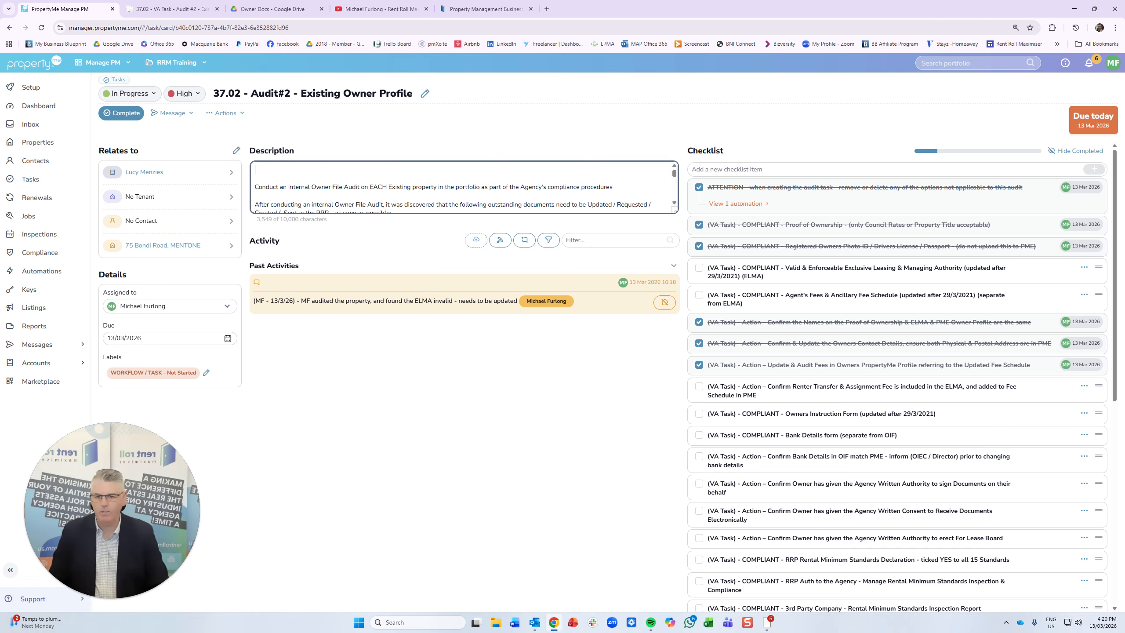
{"action": "key", "text": "Delete"}
{"action": "key", "text": "Delete"}
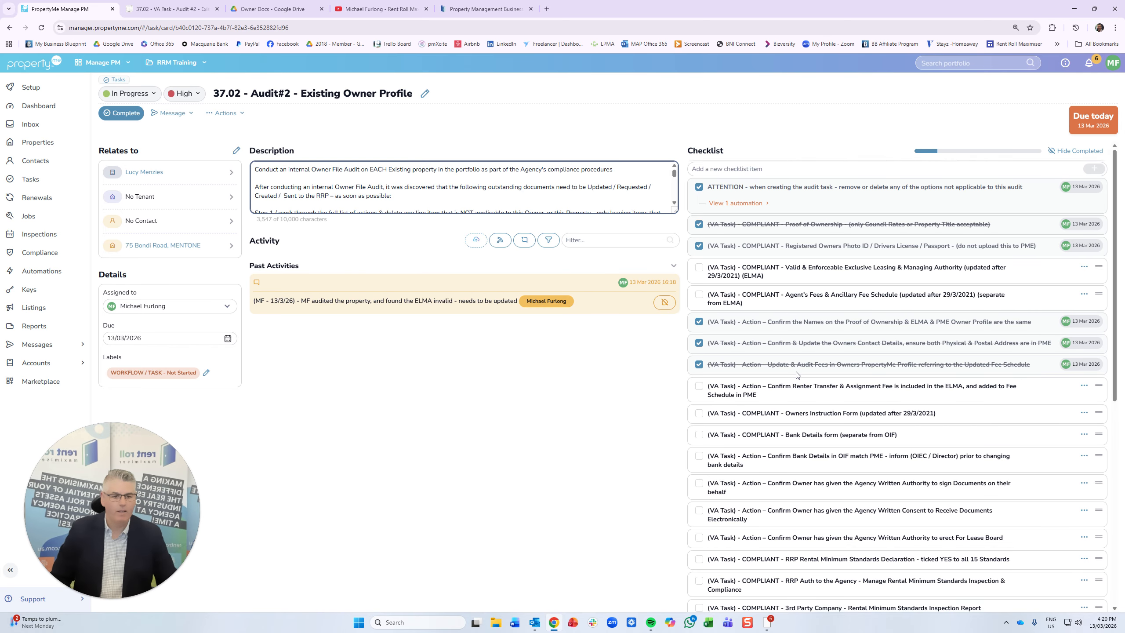
- Tick the Owners Instruction Form item on the Audit#2 checklist
{"action": "scroll", "coordinate": [796, 374], "scroll_direction": "down", "scroll_amount": 1}
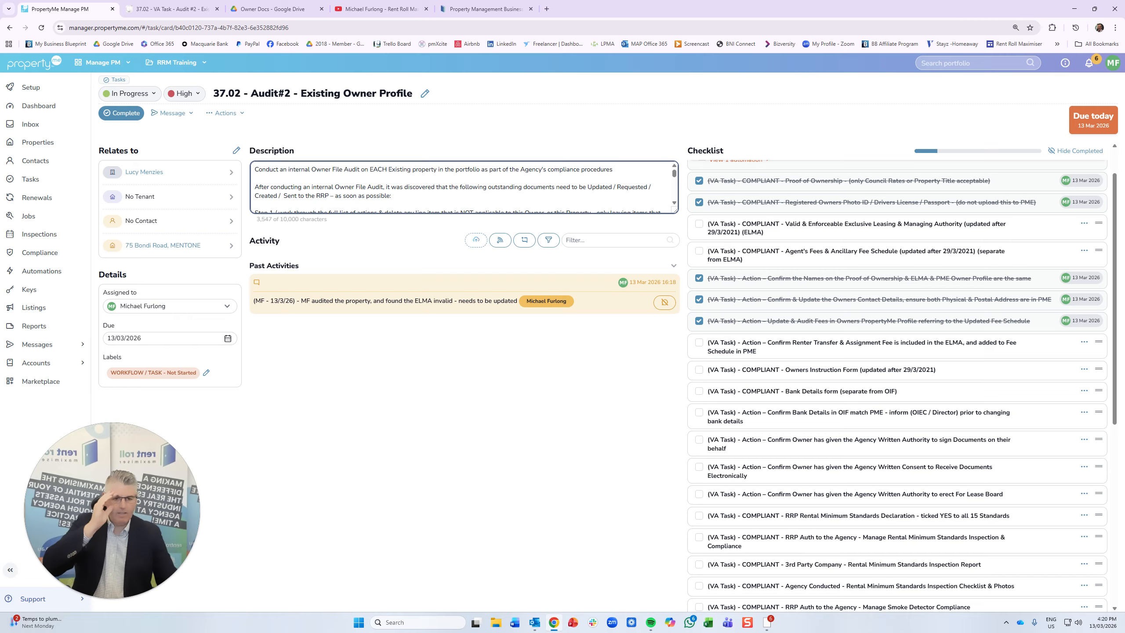
{"action": "left_click", "coordinate": [700, 371]}
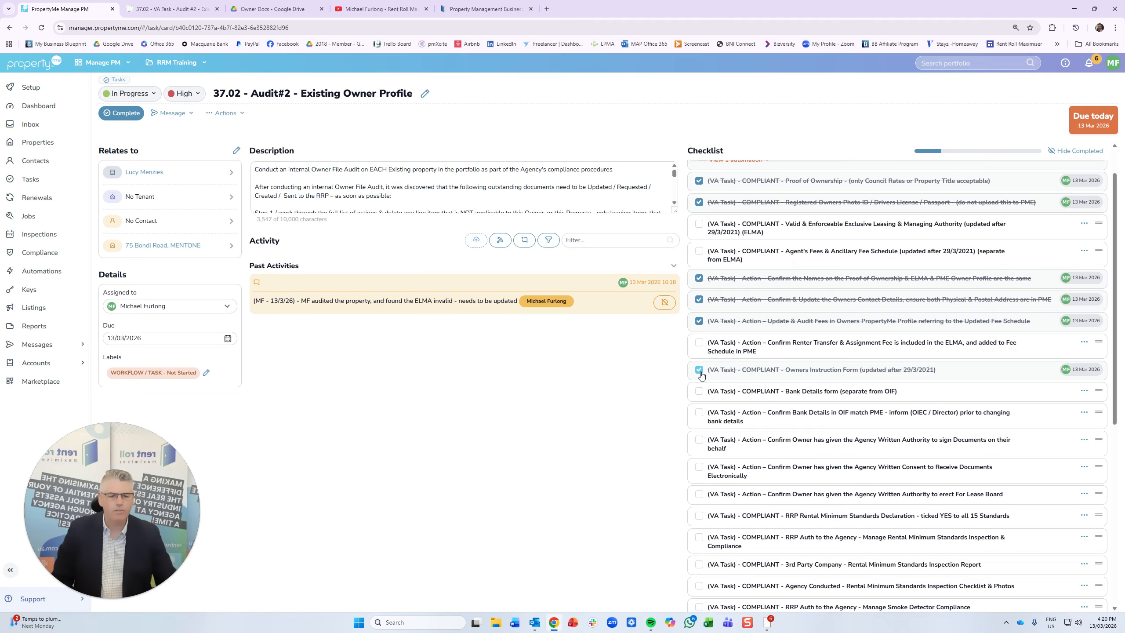
{"action": "scroll", "coordinate": [862, 378], "scroll_direction": "down", "scroll_amount": 3}
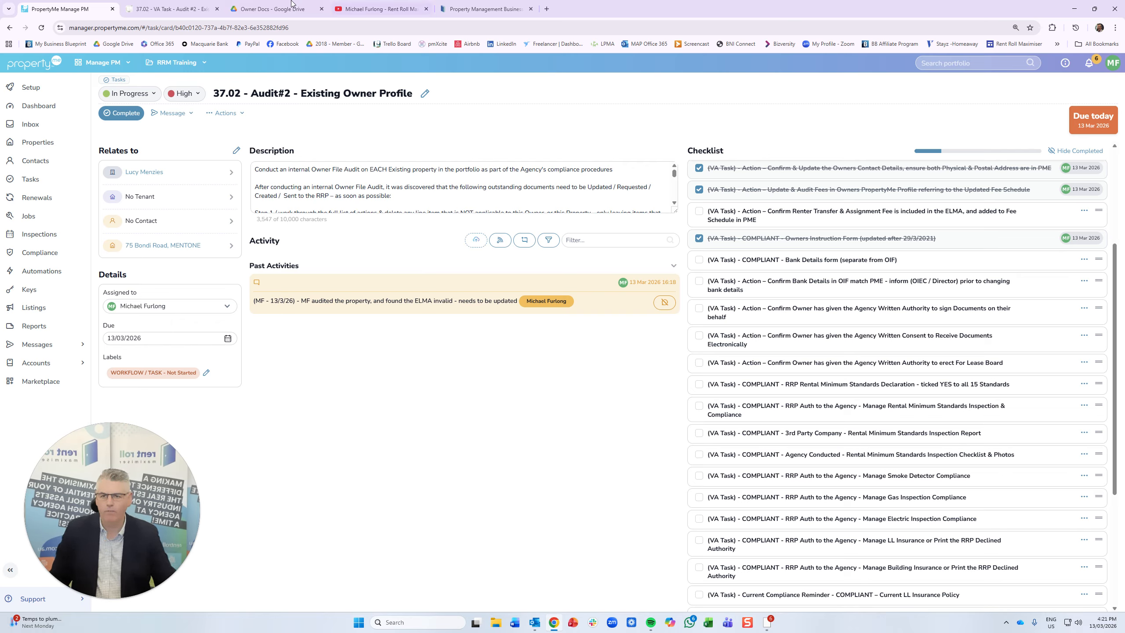
{"action": "left_click", "coordinate": [281, 10]}
- Look inside the property's 01 - Property Details folder in Drive
{"action": "key", "text": "alt+Left"}
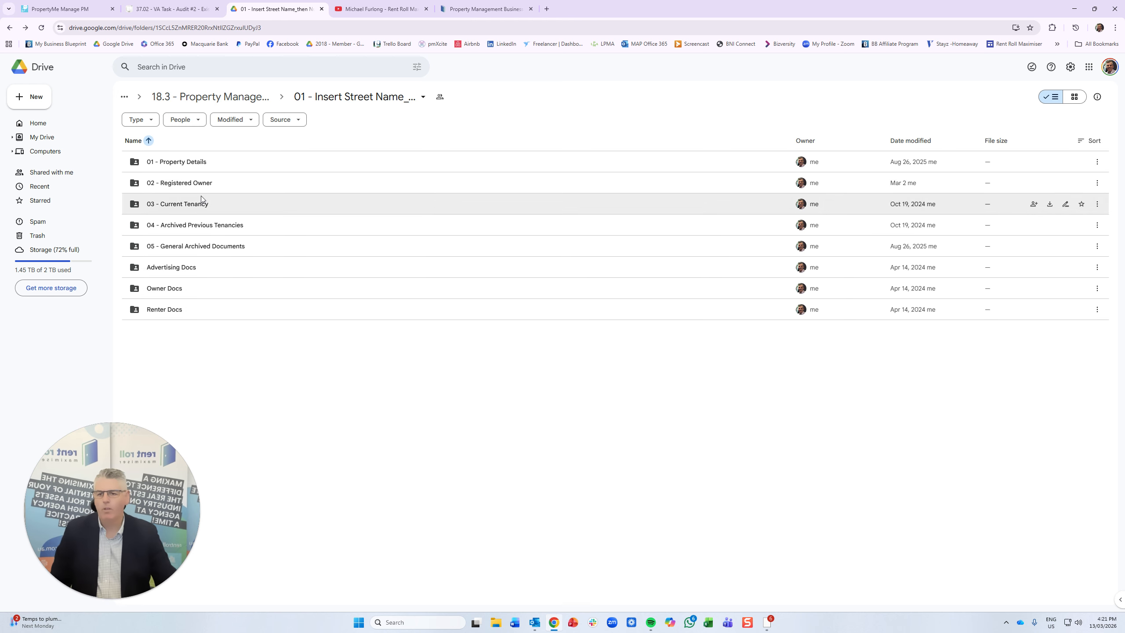
{"action": "double_click", "coordinate": [193, 163]}
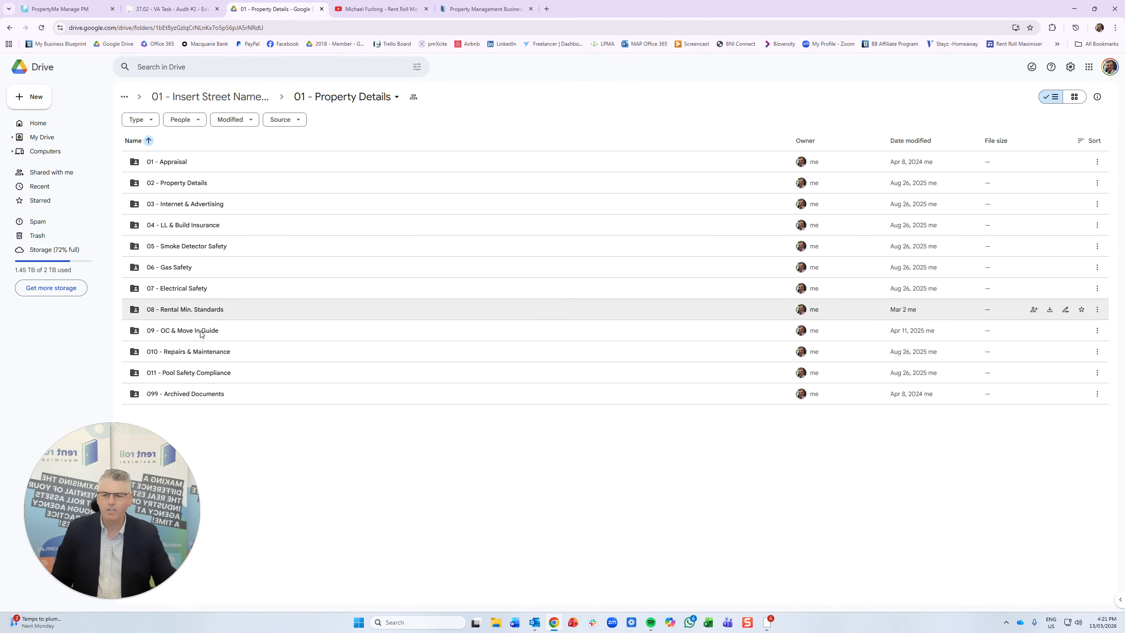
{"action": "left_click", "coordinate": [10, 28]}
- Check the 06 - Bank Details and 07 - AUTH to Sign Documents folders under 02 - Registered Owner
{"action": "double_click", "coordinate": [182, 184]}
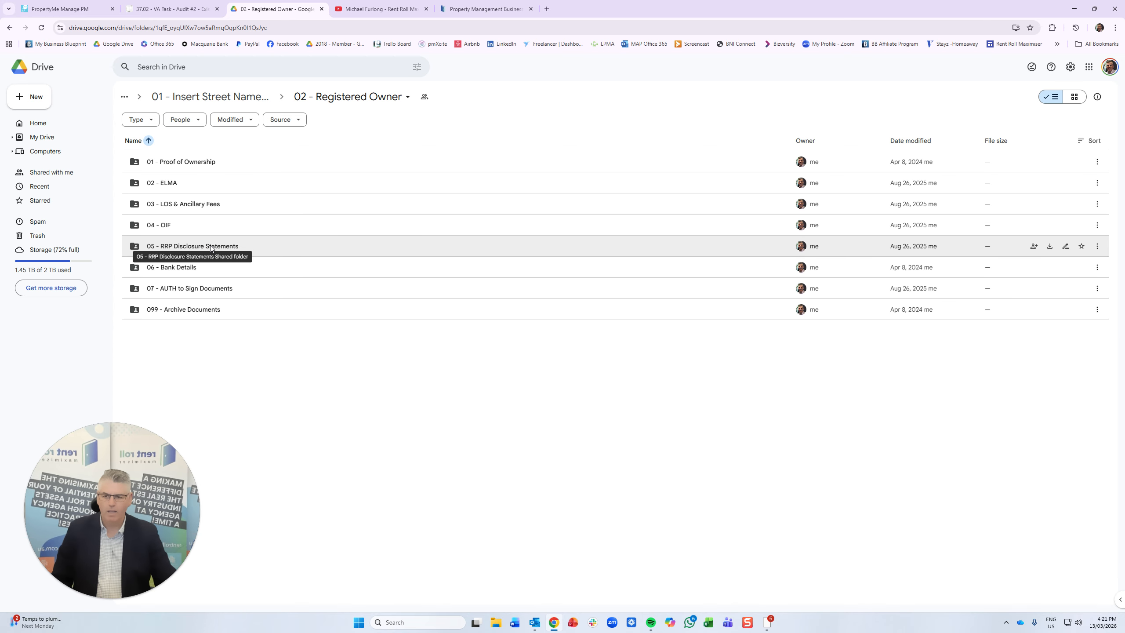
{"action": "double_click", "coordinate": [196, 267]}
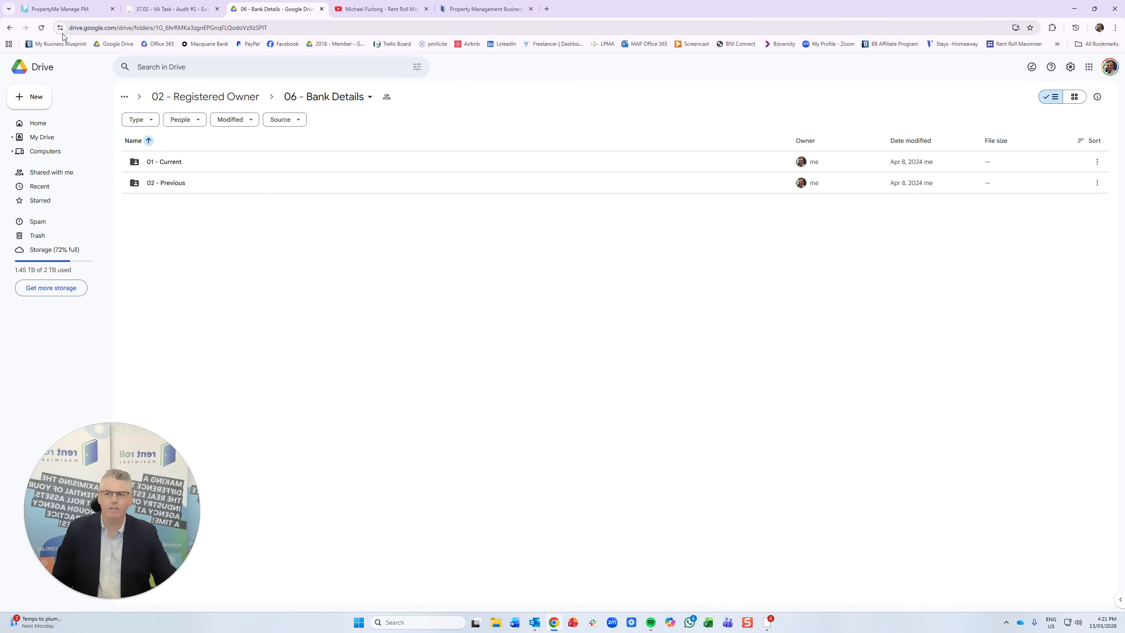
{"action": "left_click", "coordinate": [10, 28]}
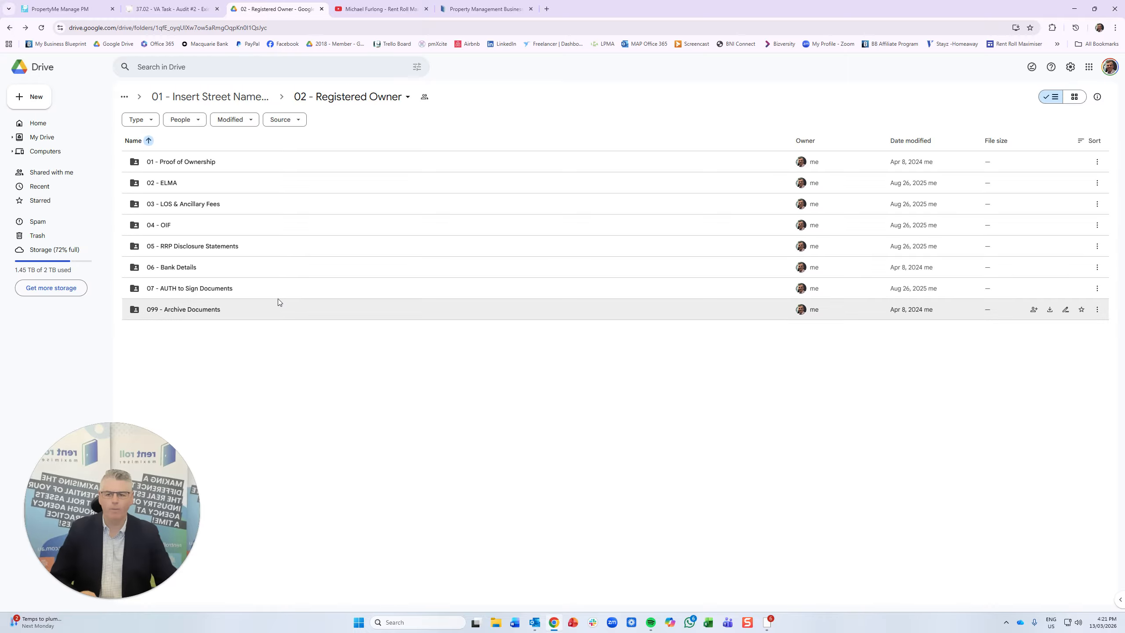
{"action": "double_click", "coordinate": [221, 288]}
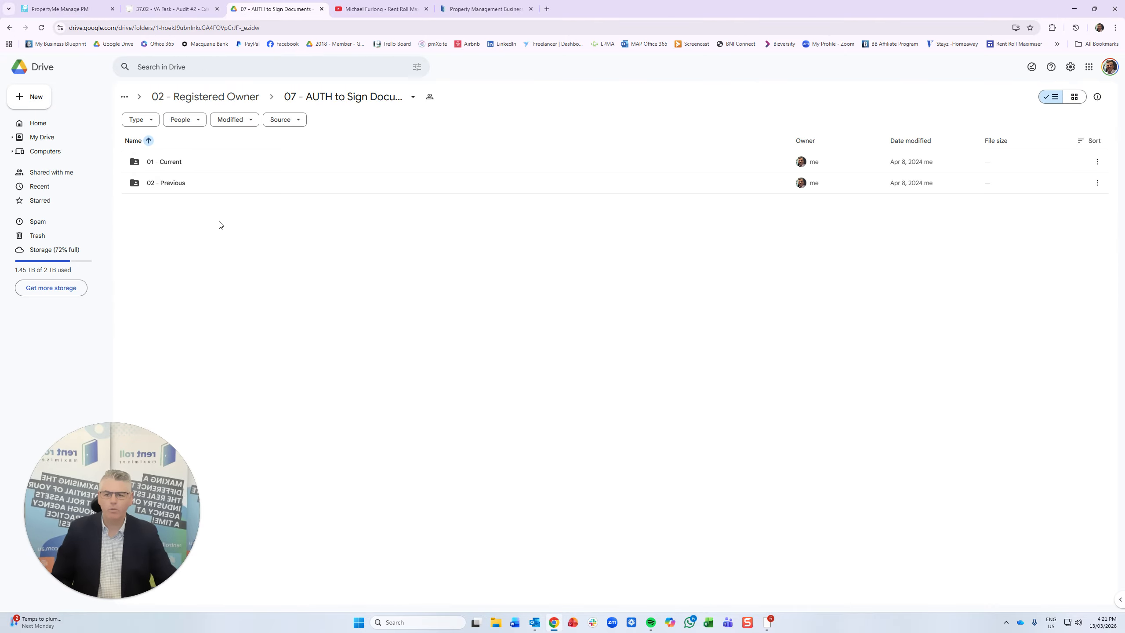
{"action": "left_click", "coordinate": [9, 28]}
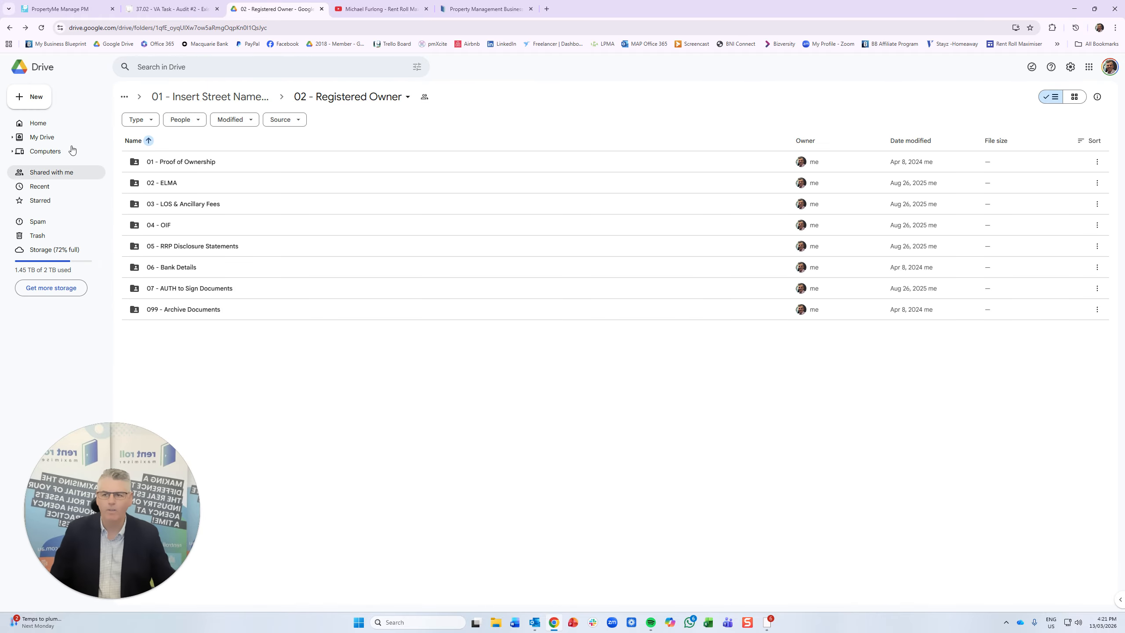
{"action": "left_click", "coordinate": [9, 28]}
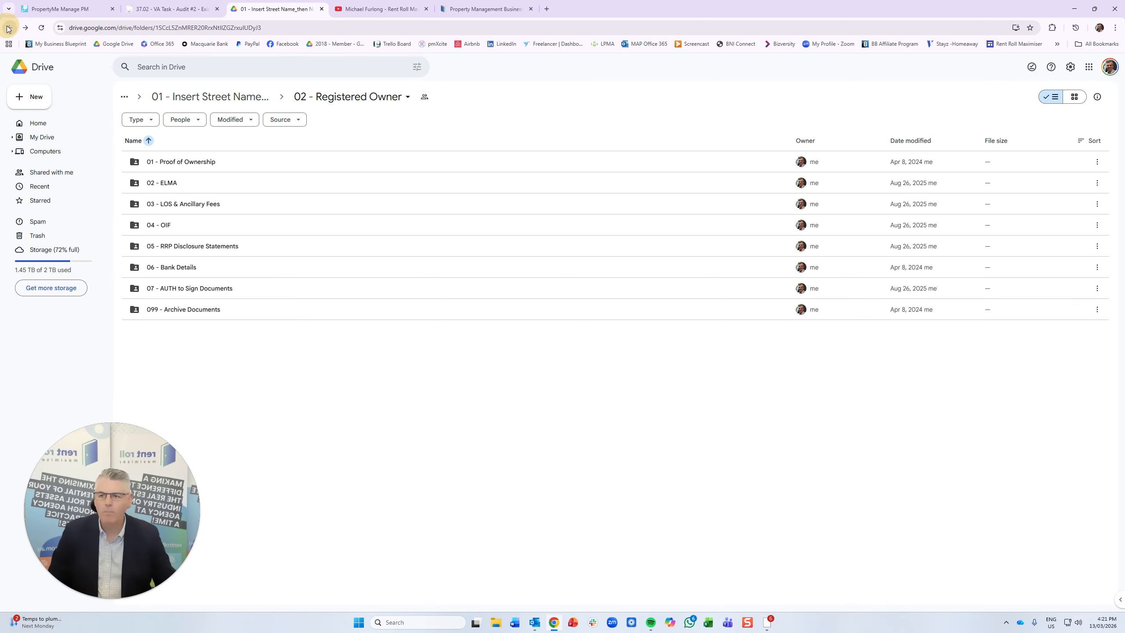
{"action": "left_click", "coordinate": [67, 9]}
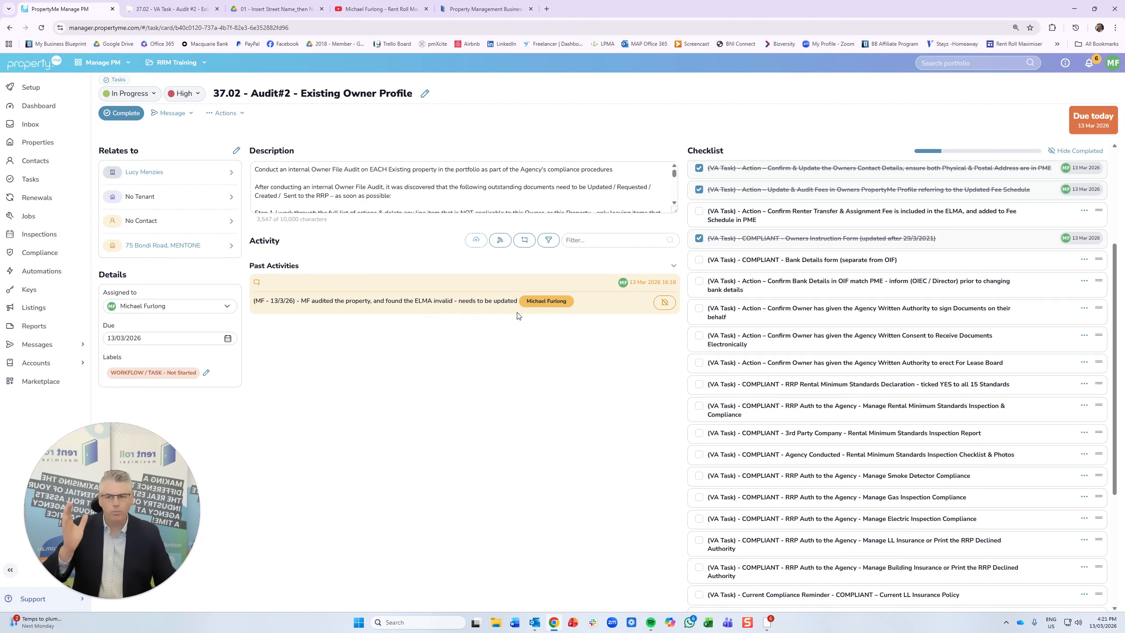
- Give the owner's contact the AGENT AUTH by RRP - Authority to Sign label, found by searching 'auth'
{"action": "left_click", "coordinate": [142, 172]}
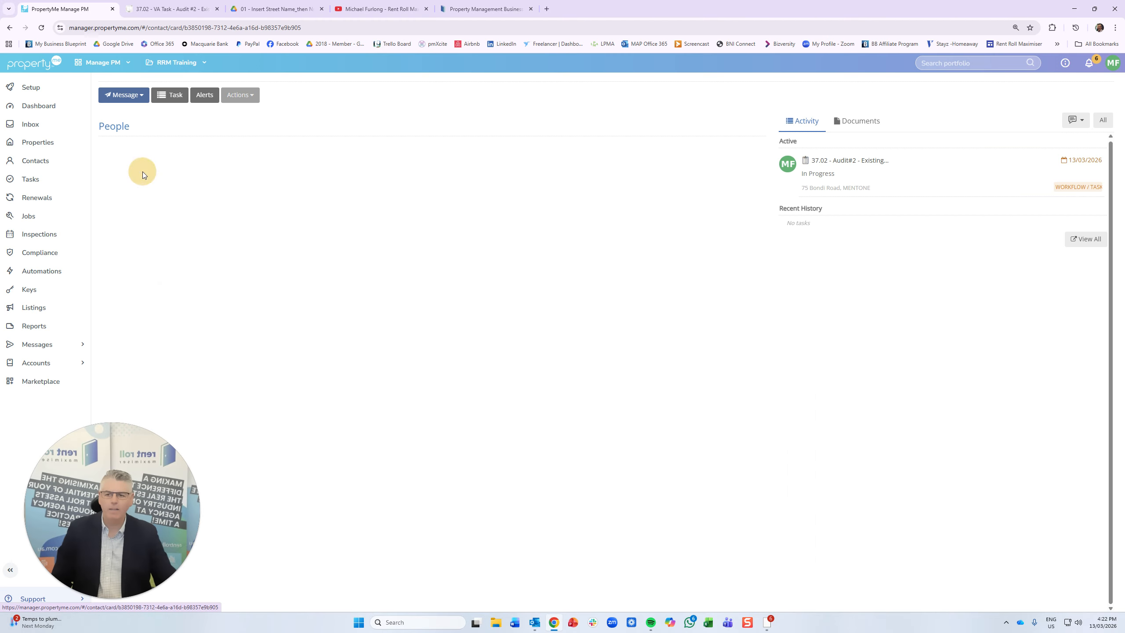
{"action": "left_click", "coordinate": [319, 250]}
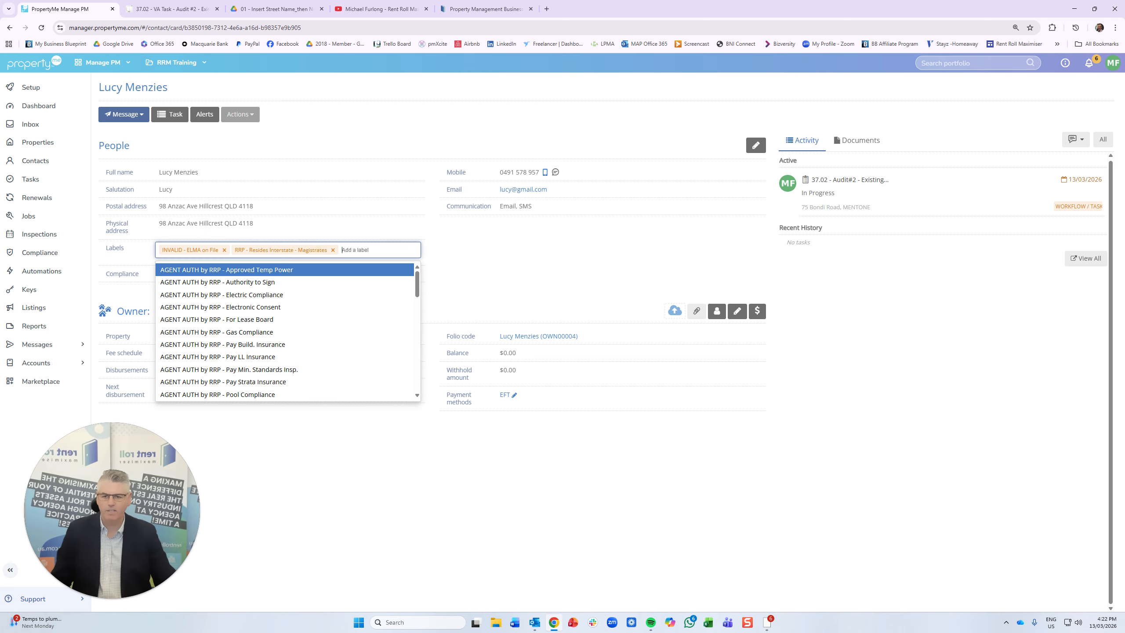
{"action": "type", "text": "auth"}
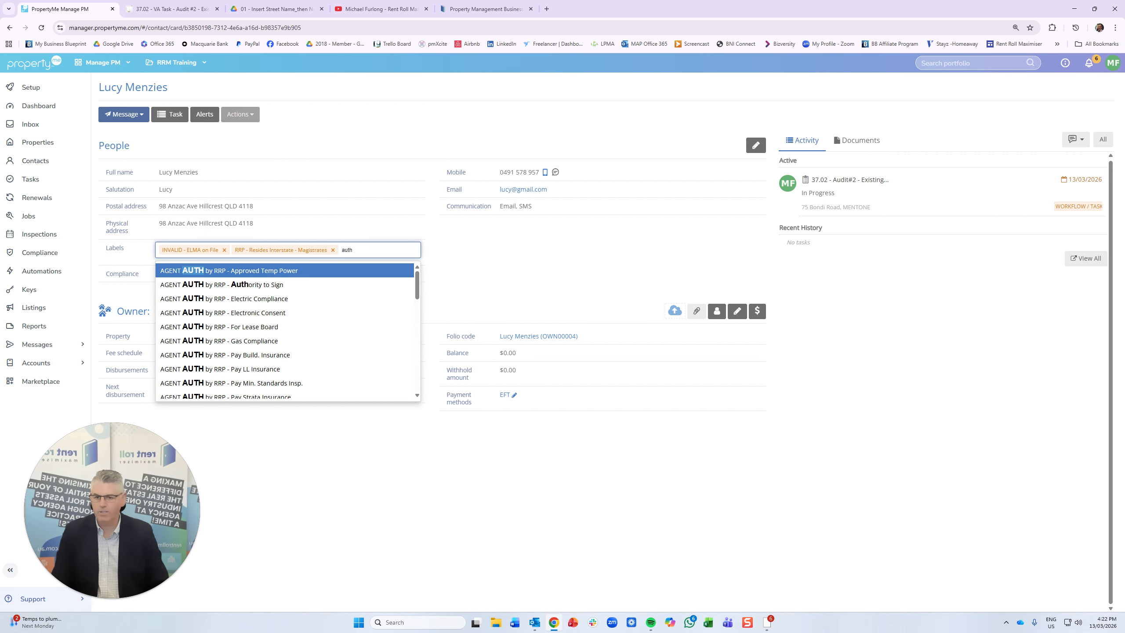
{"action": "key", "text": "Down"}
{"action": "key", "text": "Return"}
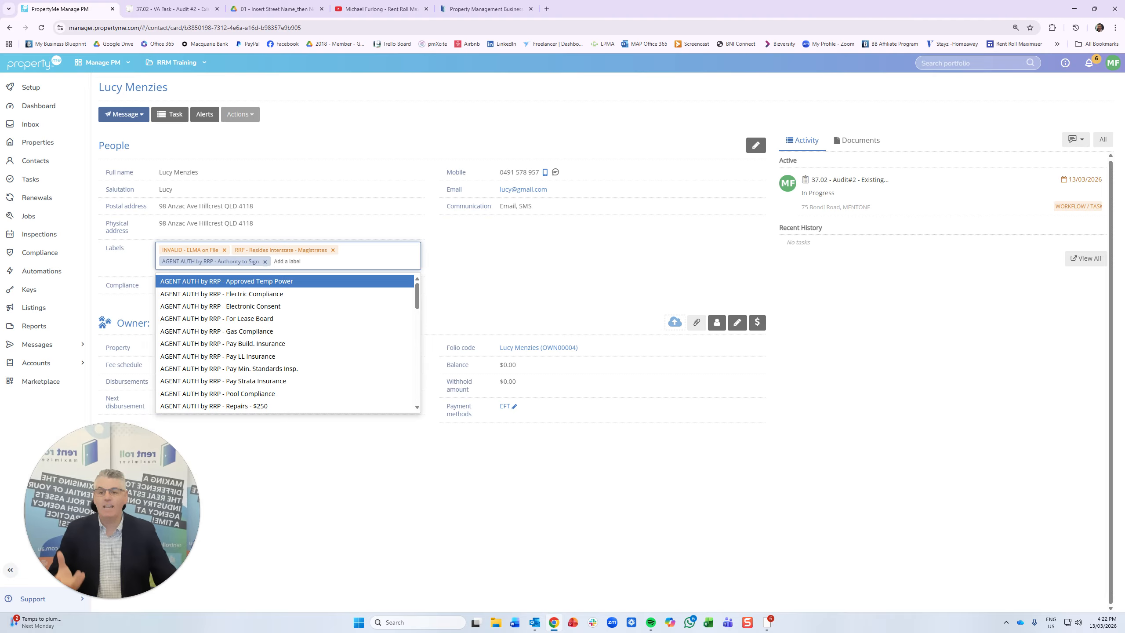
{"action": "left_click", "coordinate": [463, 246]}
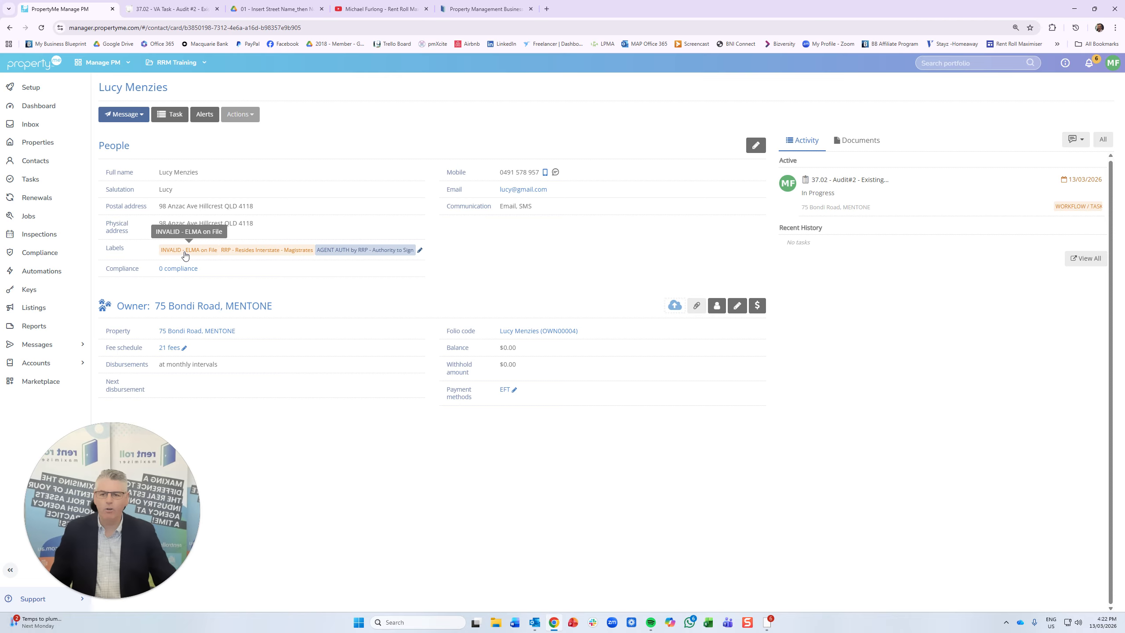
- Add the NEED – RRP - Updated ELMA and NON-COMPLIANT - ELMA Not Assignable labels to the owner
{"action": "left_click", "coordinate": [419, 250]}
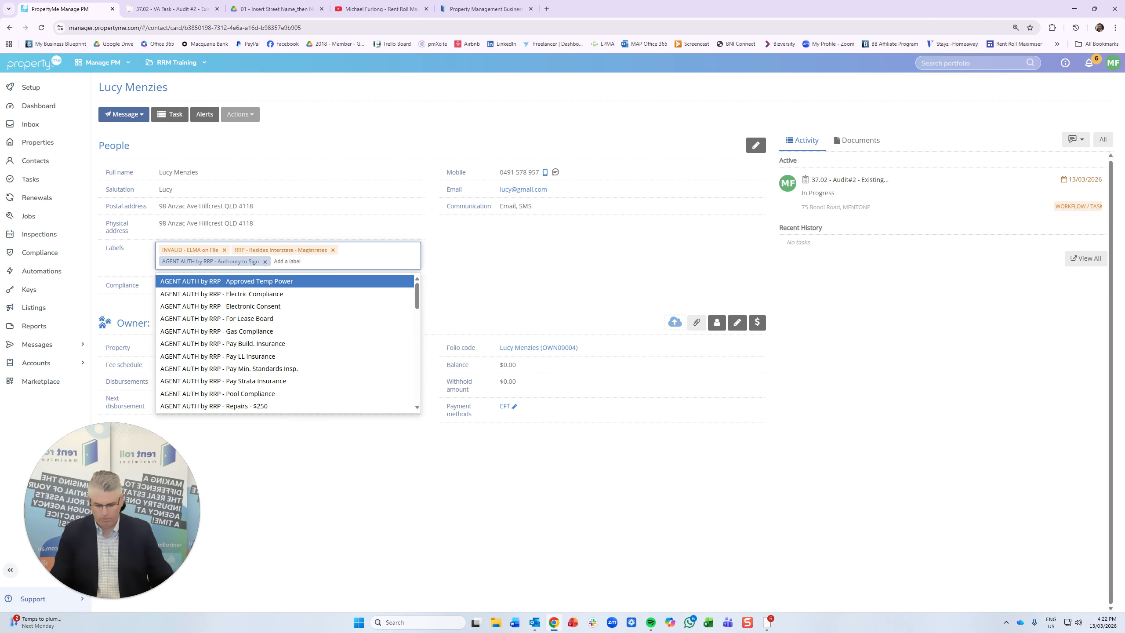
{"action": "type", "text": "r"}
{"action": "key", "text": "BackSpace"}
{"action": "type", "text": "elma"}
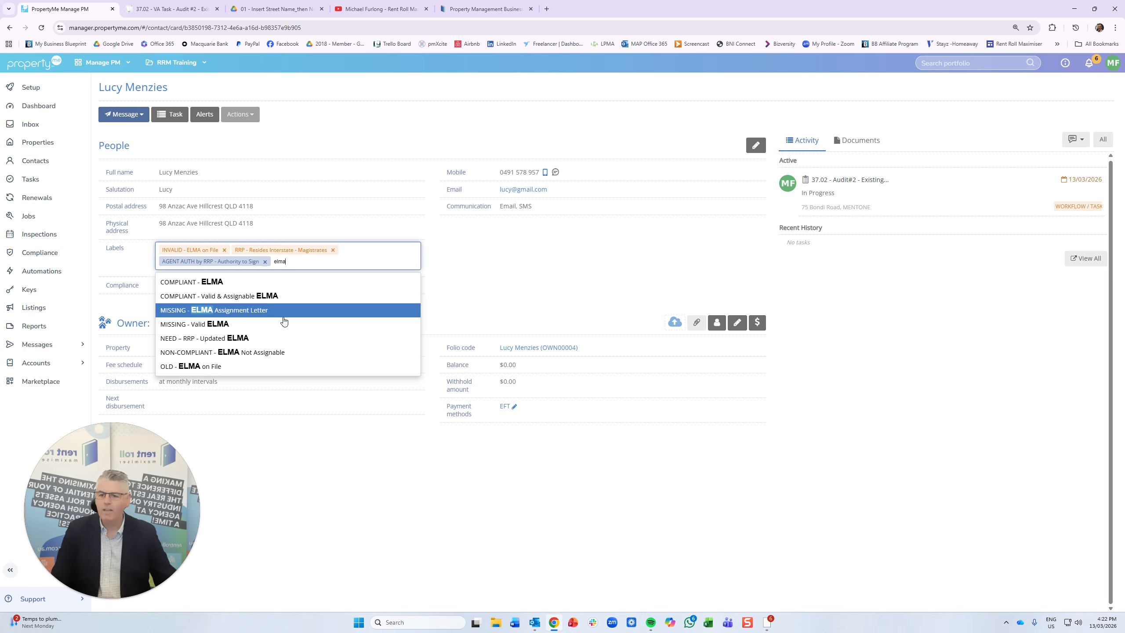
{"action": "left_click", "coordinate": [252, 340]}
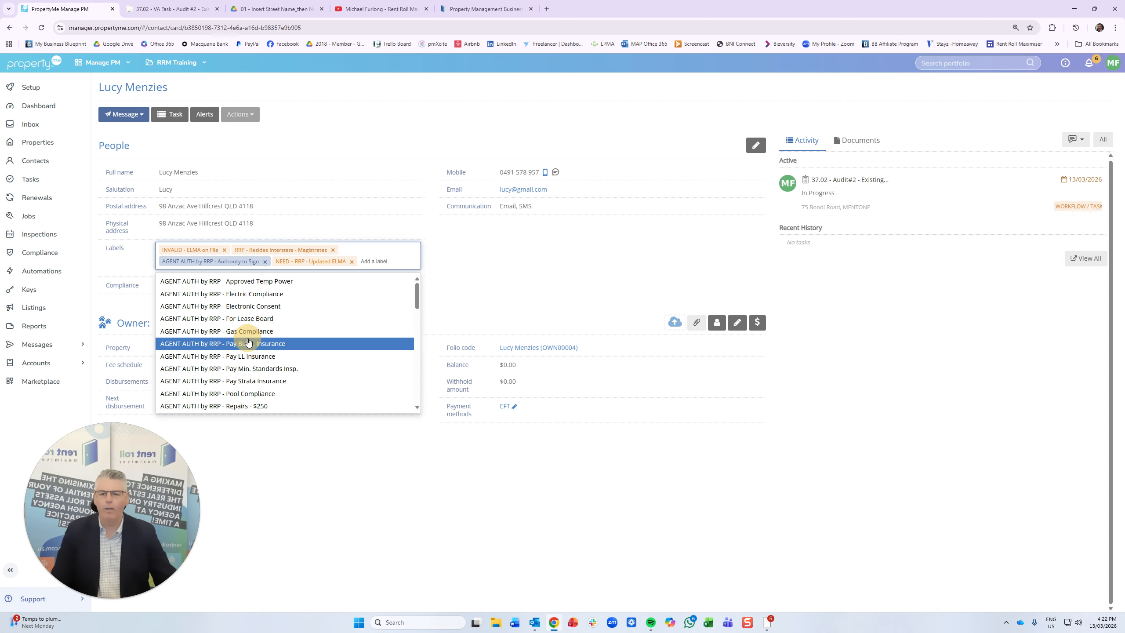
{"action": "type", "text": "elma"}
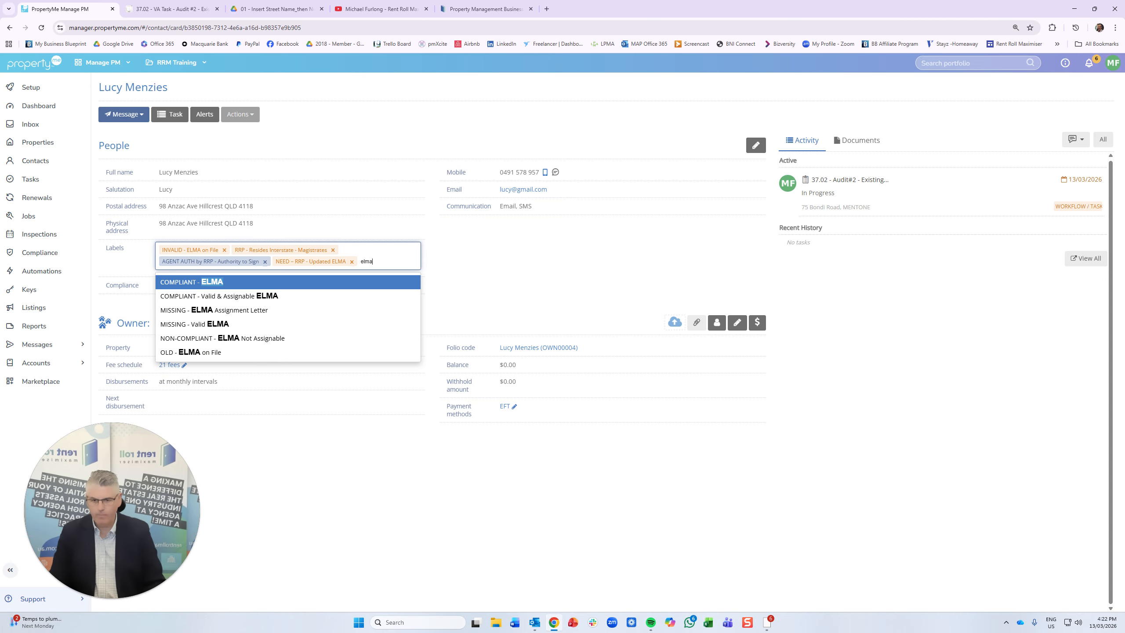
{"action": "left_click", "coordinate": [263, 337]}
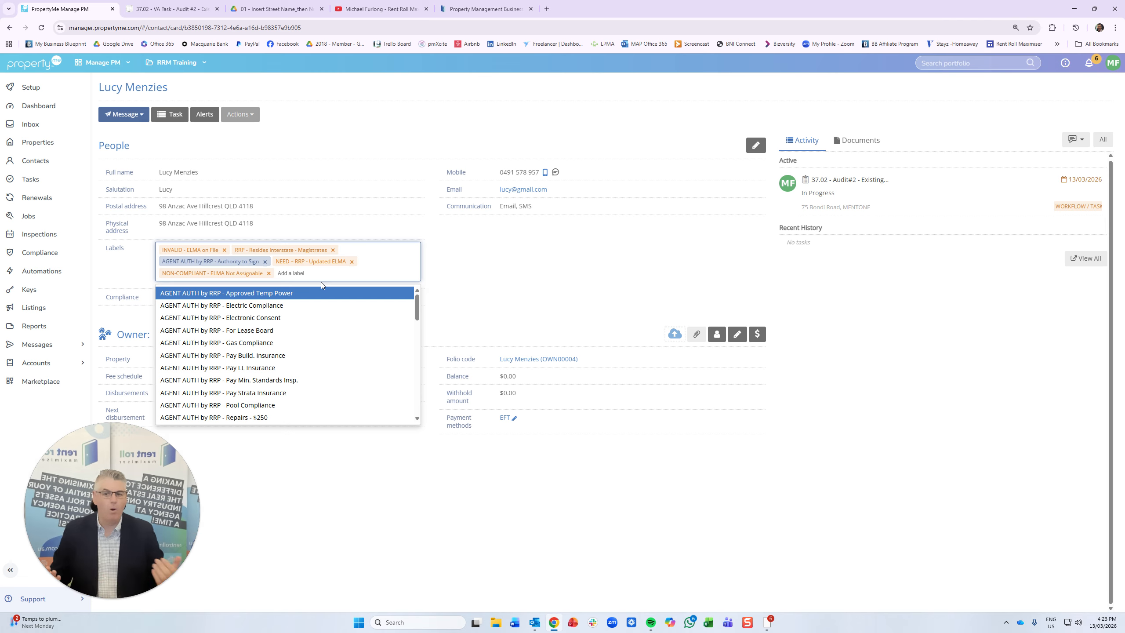
- Add the OLD - Fee Schedule on File and MISSING - Valid Fee Schedule labels
{"action": "type", "text": "auth"}
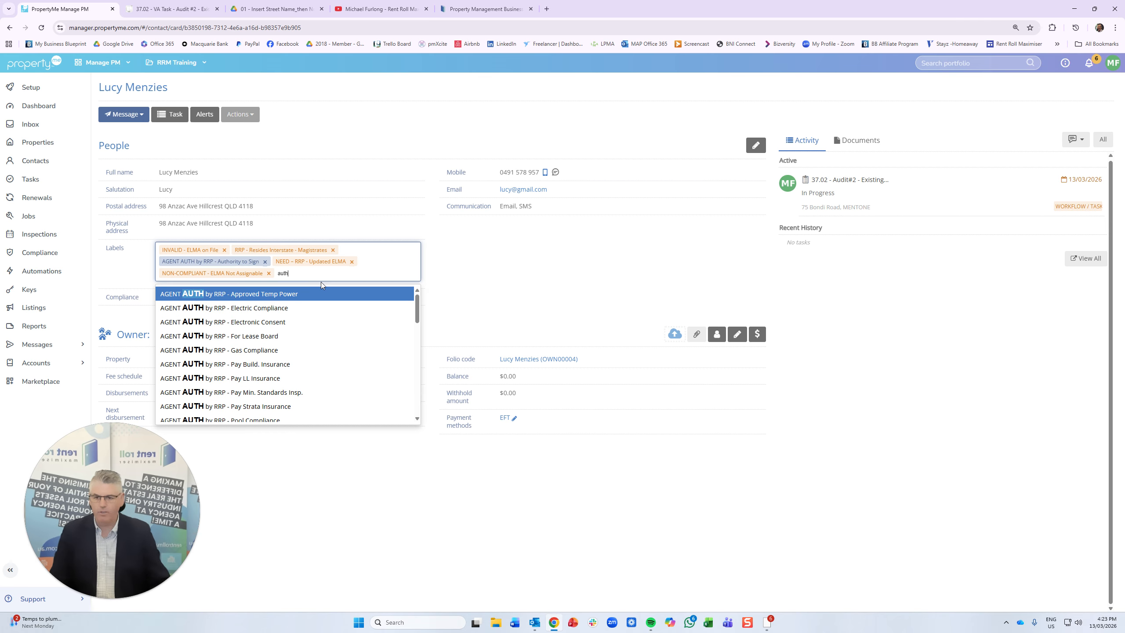
{"action": "key", "text": "BackSpace"}
{"action": "key", "text": "BackSpace"}
{"action": "key", "text": "BackSpace"}
{"action": "key", "text": "BackSpace"}
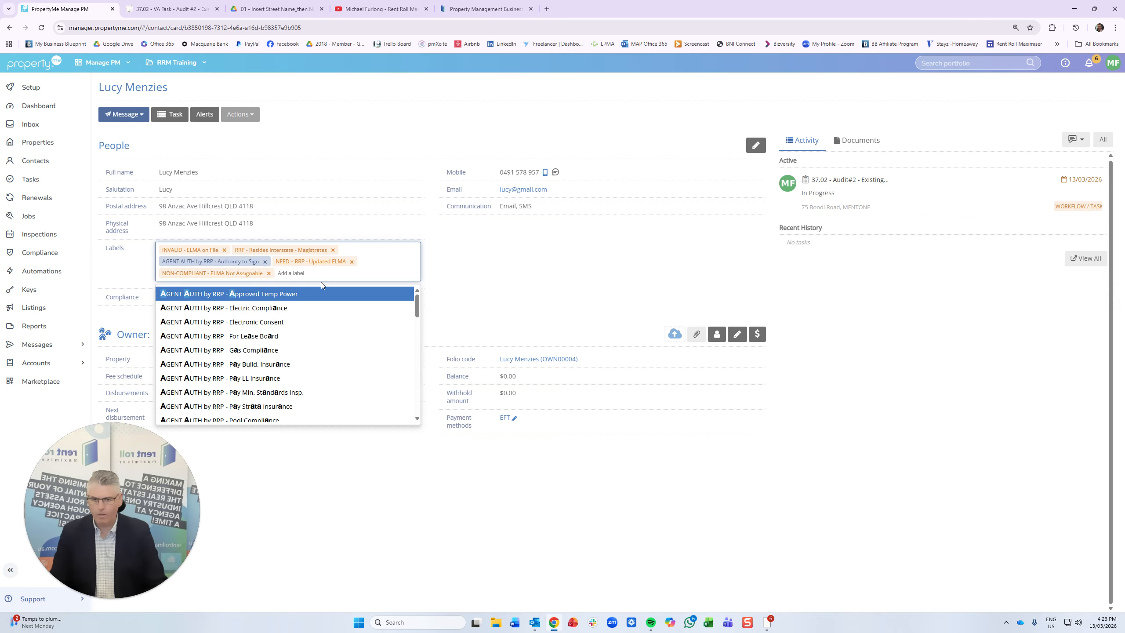
{"action": "type", "text": "fee"}
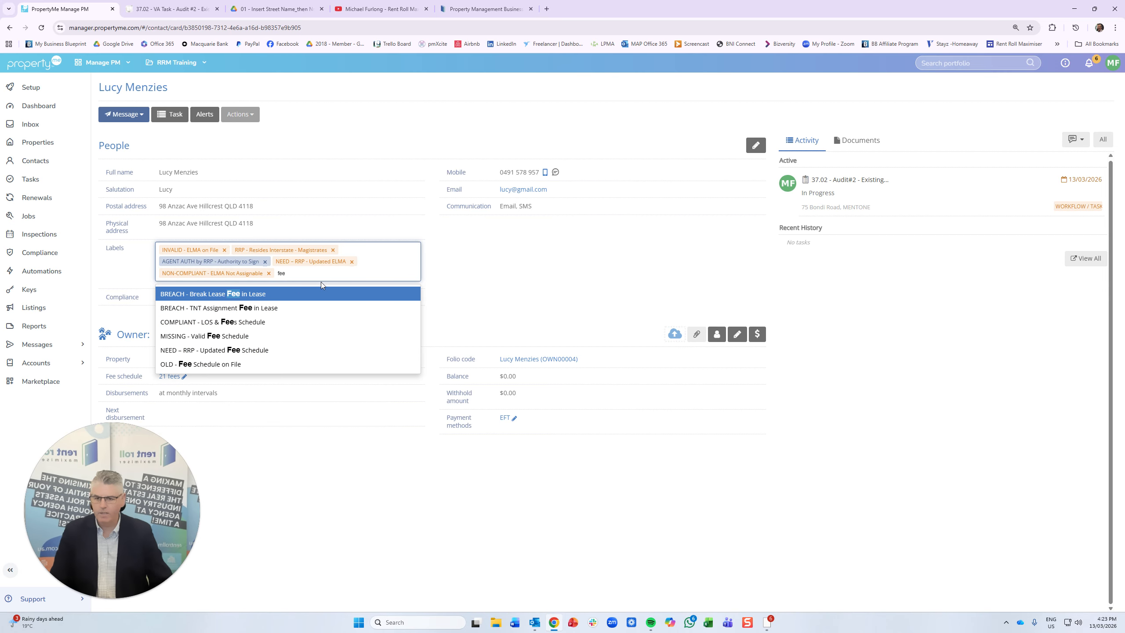
{"action": "left_click", "coordinate": [263, 365]}
{"action": "type", "text": "fee"}
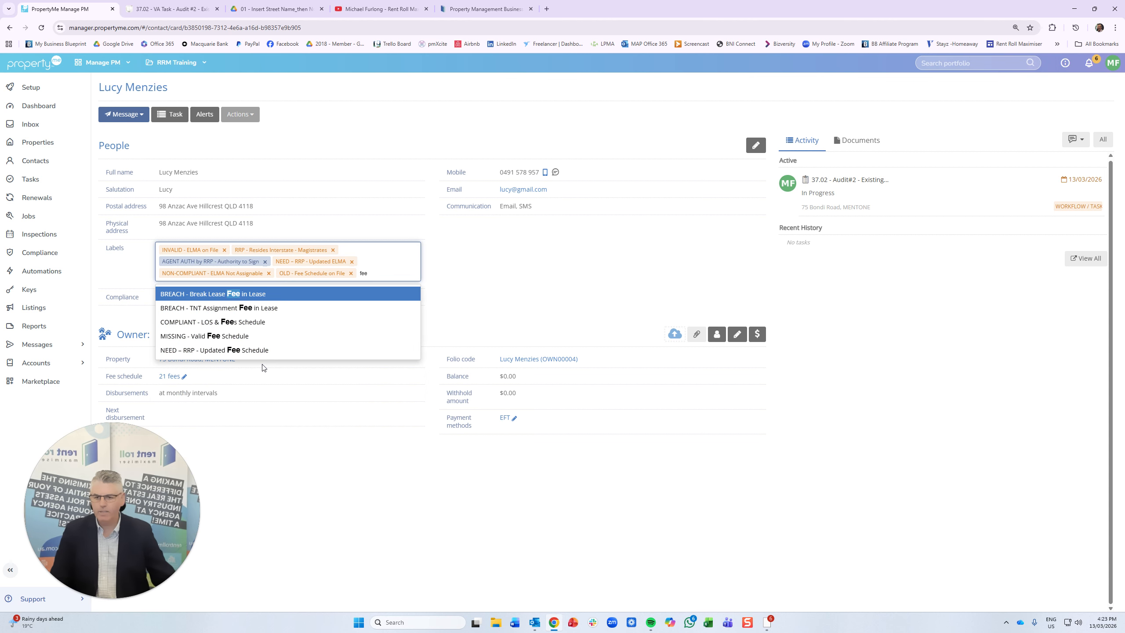
{"action": "key", "text": "Up"}
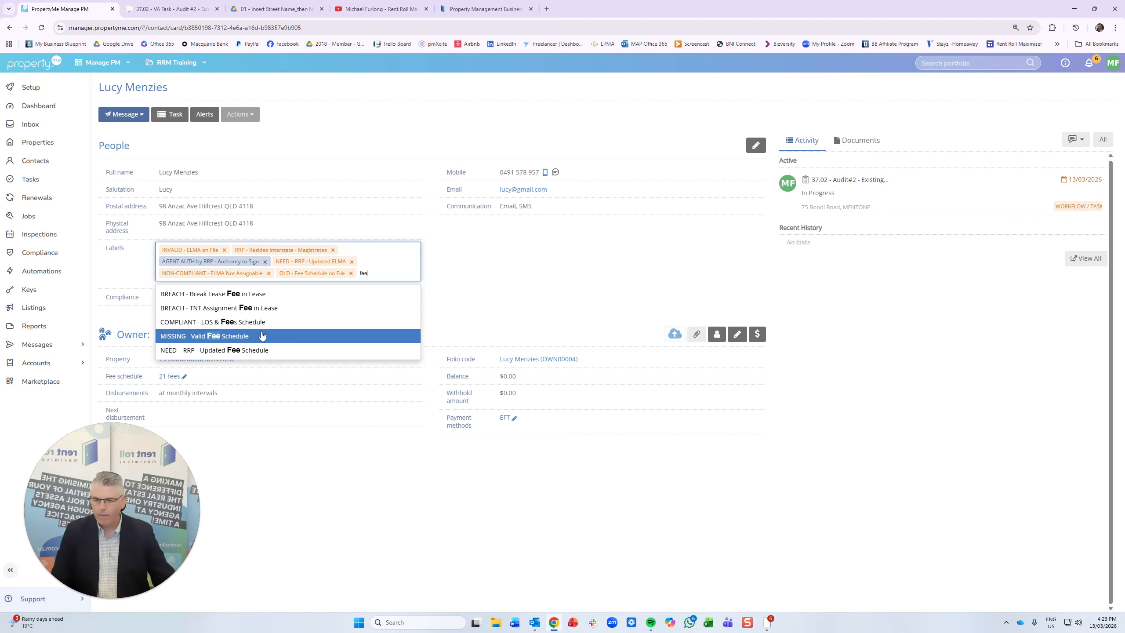
{"action": "left_click", "coordinate": [240, 338]}
- Search the labels for 'auth' and 'char' without adding more, then save the contact's labels
{"action": "type", "text": "authj"}
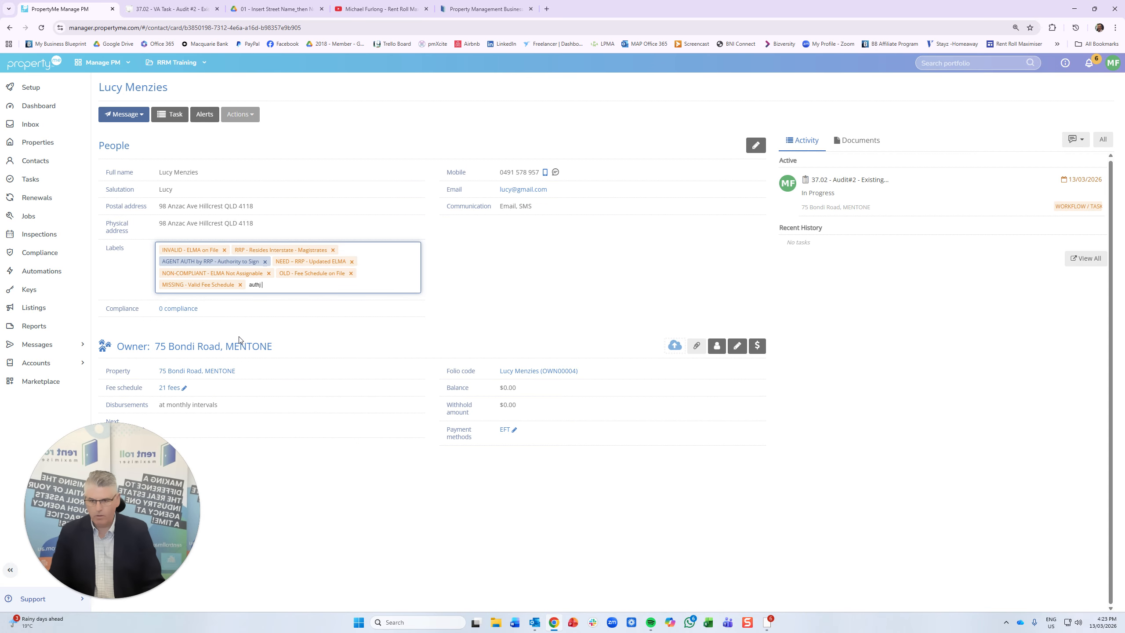
{"action": "key", "text": "BackSpace"}
{"action": "type", "text": "to ch"}
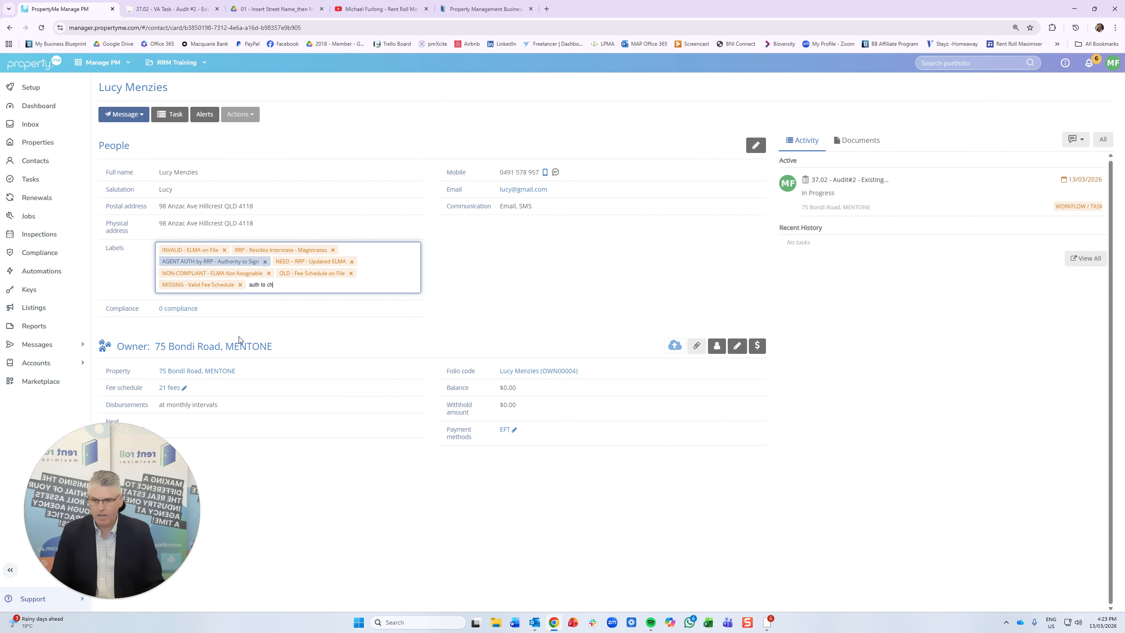
{"action": "key", "text": "BackSpace"}
{"action": "key", "text": "BackSpace"}
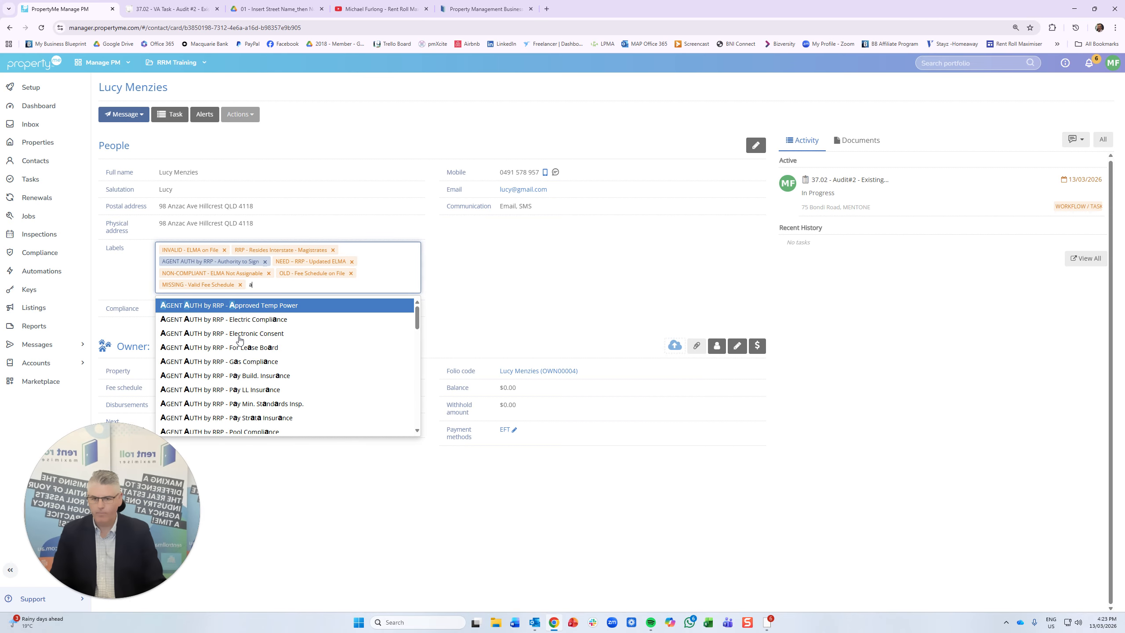
{"action": "key", "text": "BackSpace"}
{"action": "key", "text": "BackSpace"}
{"action": "key", "text": "BackSpace"}
{"action": "key", "text": "BackSpace"}
{"action": "type", "text": "char"}
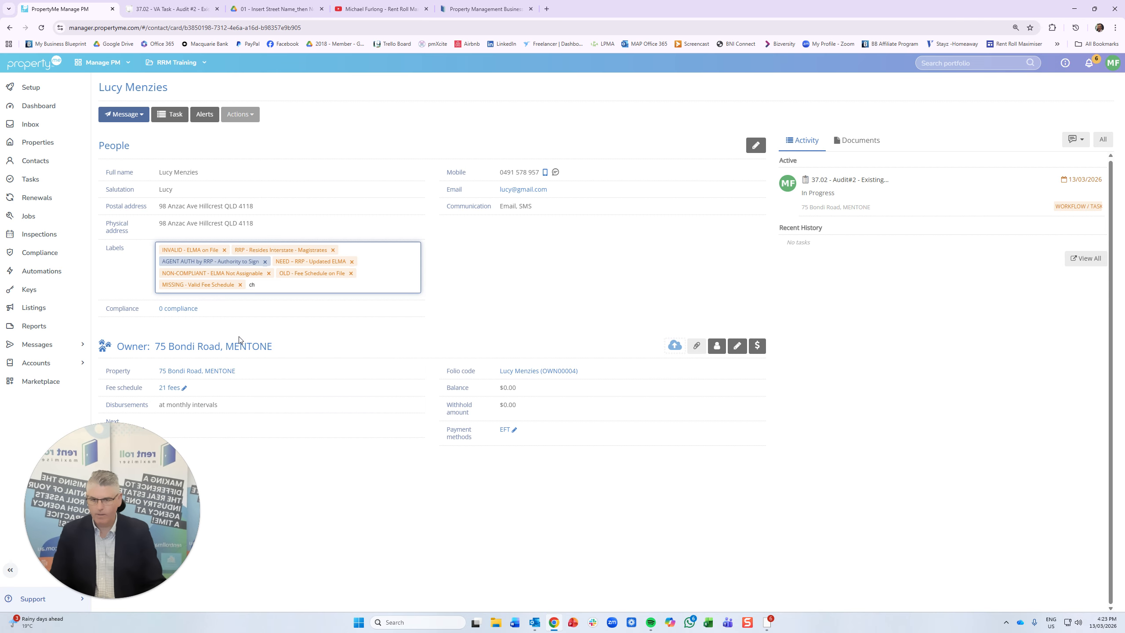
{"action": "key", "text": "BackSpace"}
{"action": "key", "text": "BackSpace"}
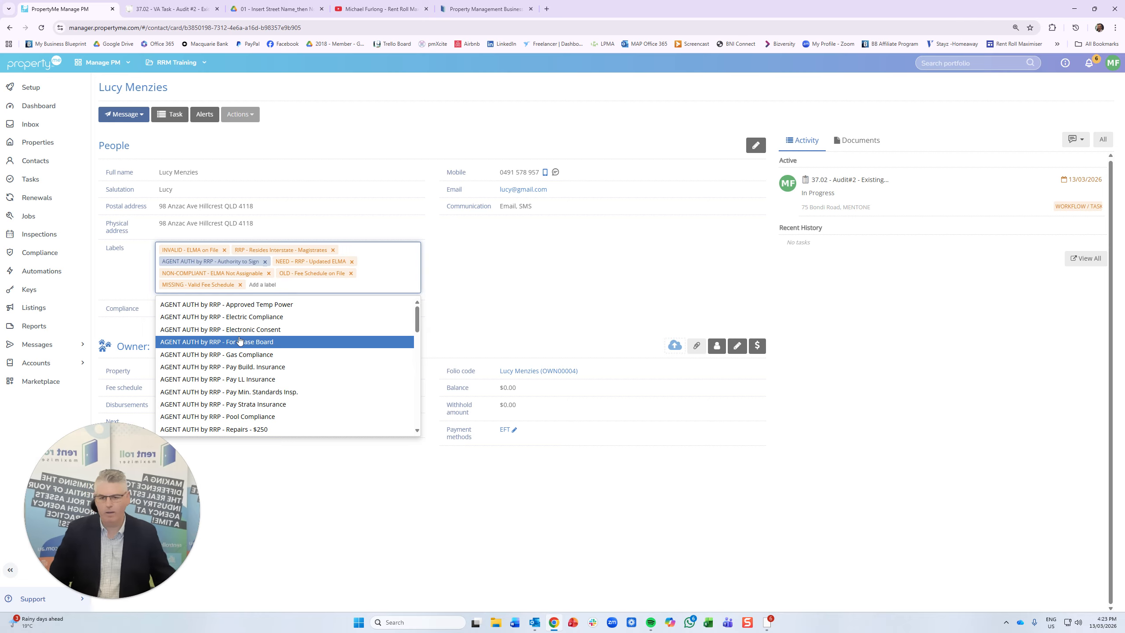
{"action": "left_click", "coordinate": [549, 298]}
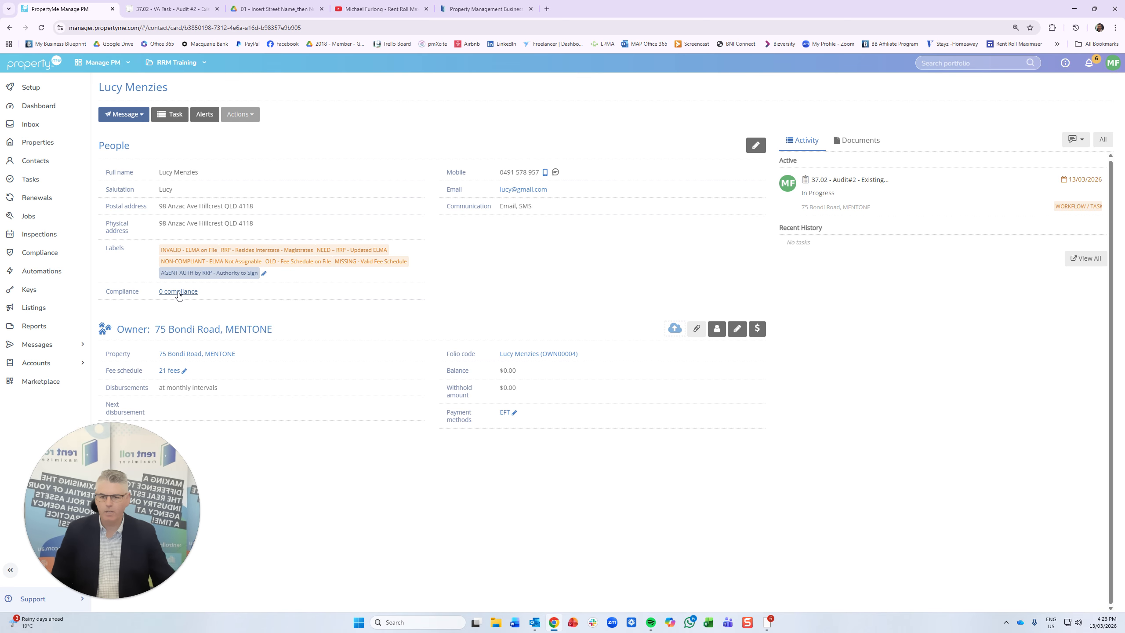
{"action": "left_click", "coordinate": [178, 353]}
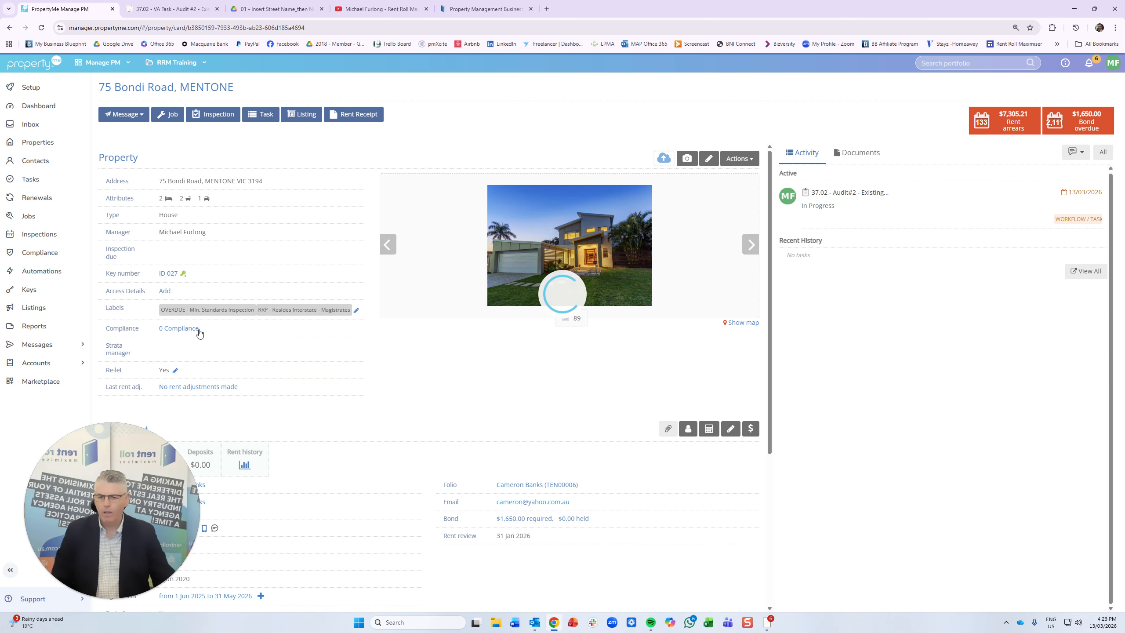
{"action": "left_click", "coordinate": [356, 310]}
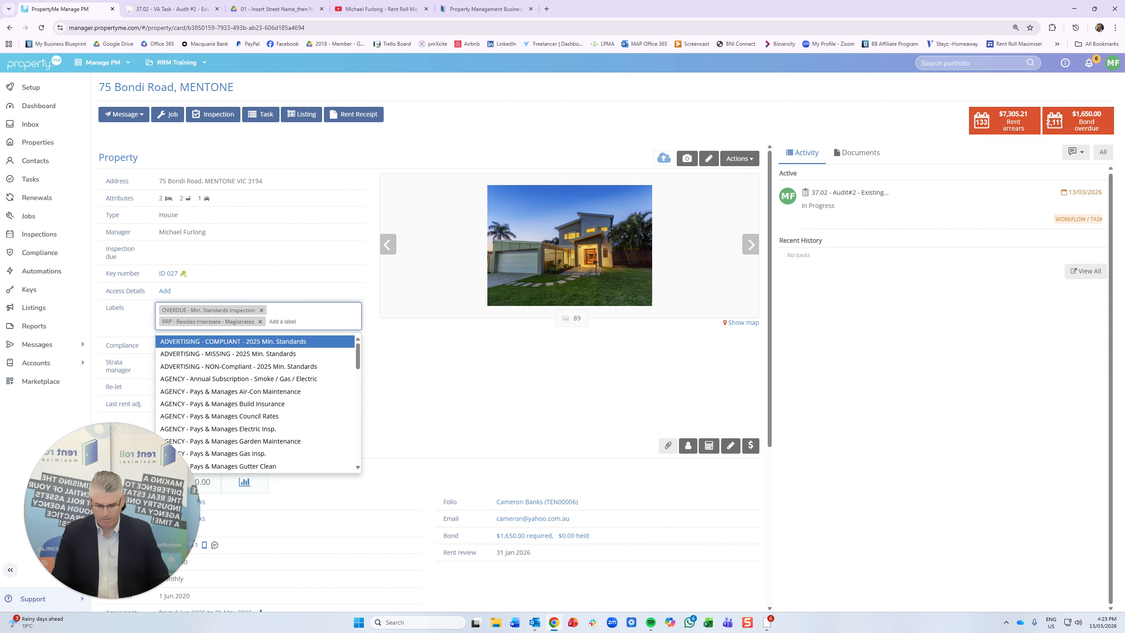
{"action": "type", "text": "auth"}
{"action": "left_click", "coordinate": [205, 356]}
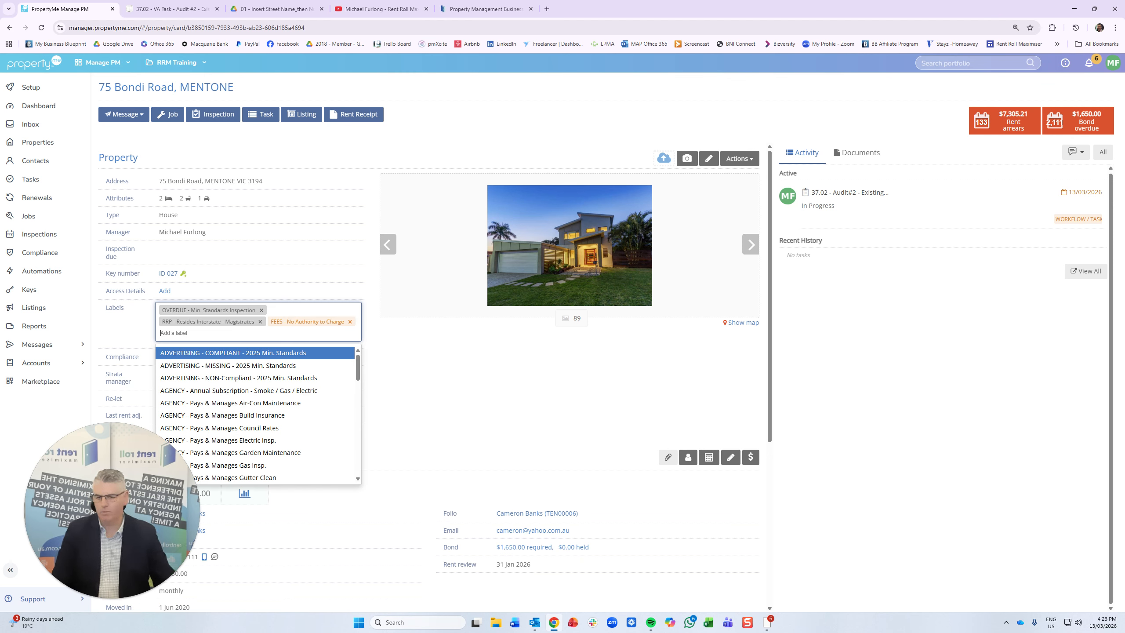
{"action": "left_click", "coordinate": [261, 309]}
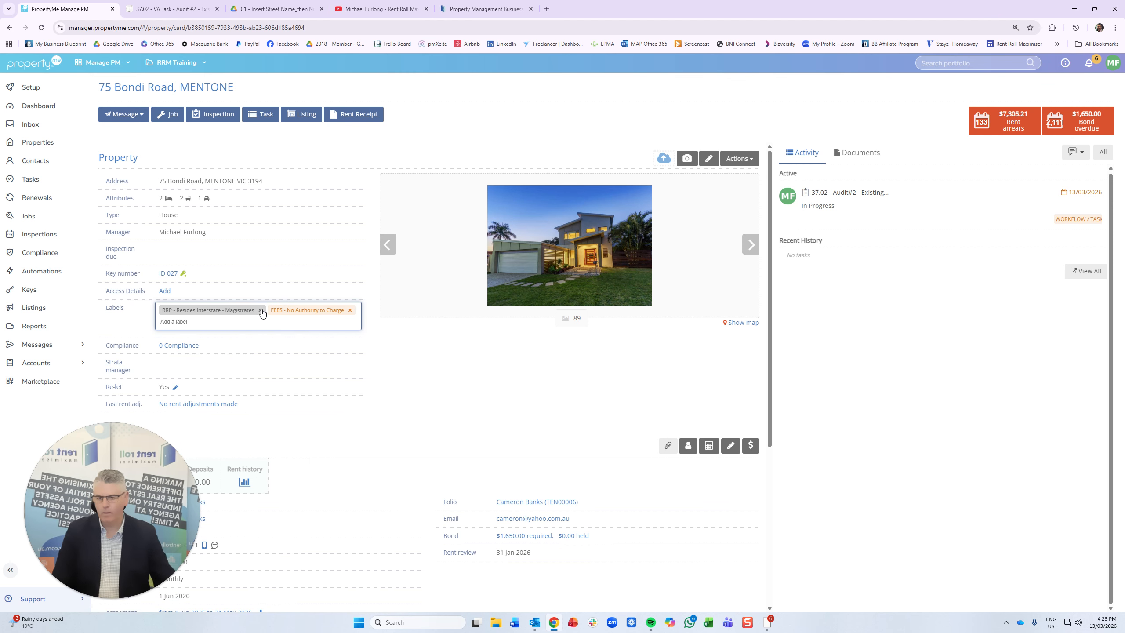
{"action": "left_click", "coordinate": [260, 310]}
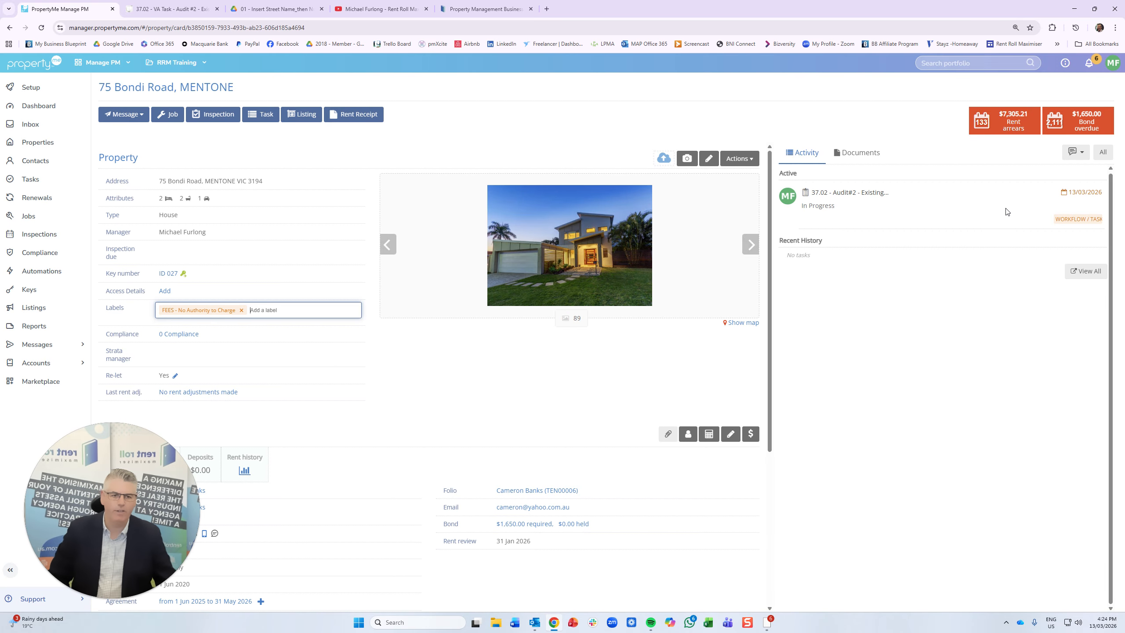
{"action": "left_click", "coordinate": [848, 193]}
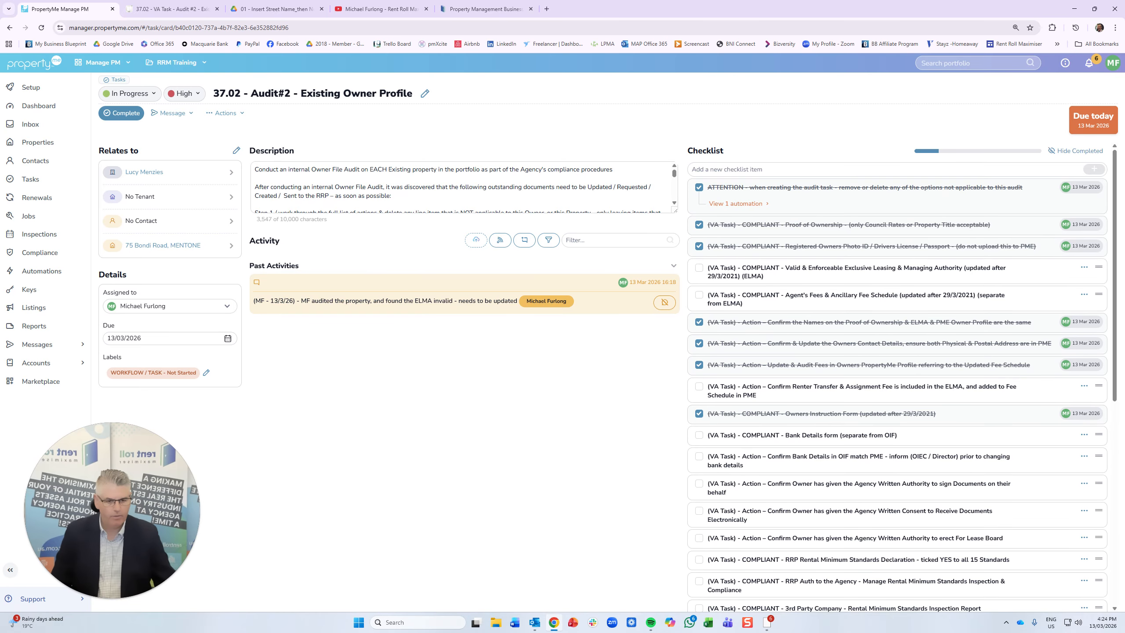
- Tick 'Bank Details form (separate from OIF)' on the checklist, then open the related property card
{"action": "scroll", "coordinate": [745, 413], "scroll_direction": "down", "scroll_amount": 2}
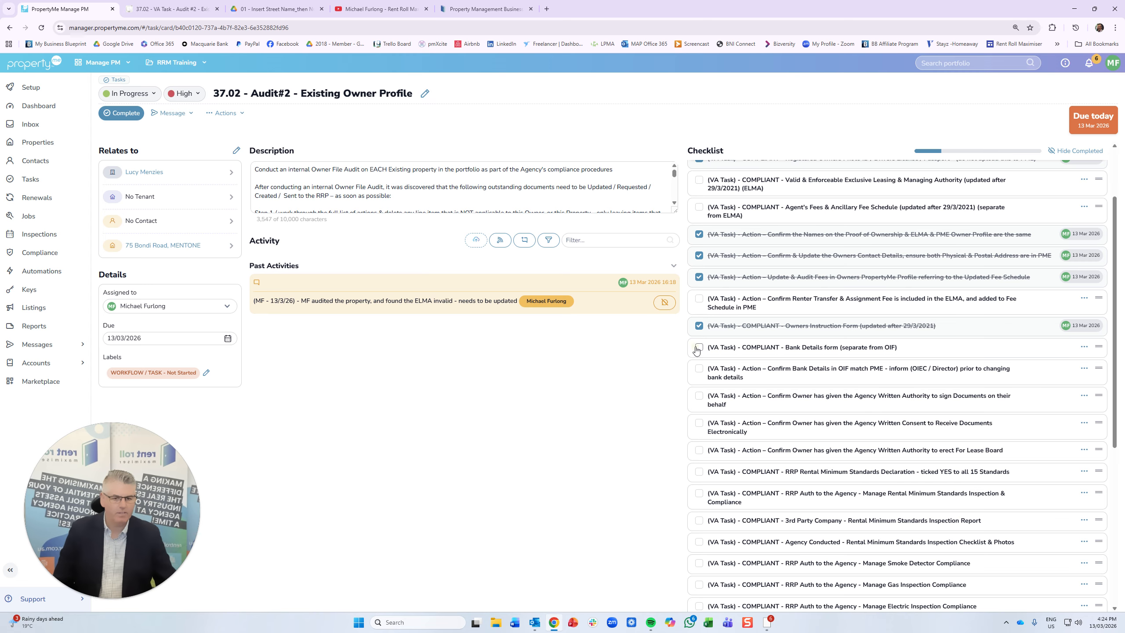
{"action": "left_click", "coordinate": [699, 347]}
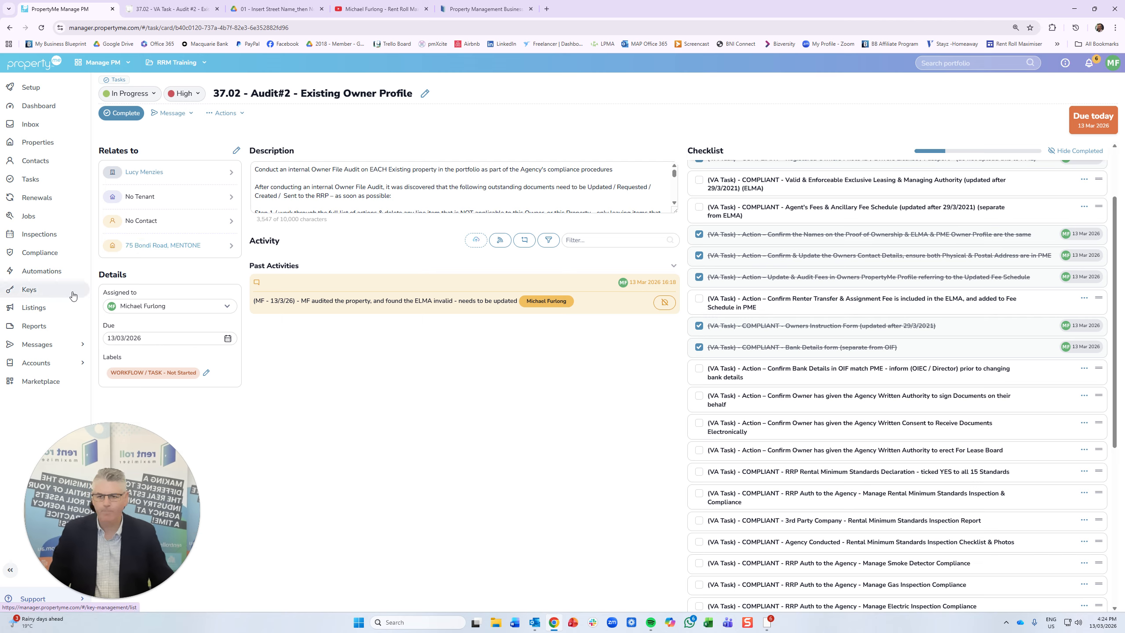
{"action": "left_click", "coordinate": [145, 247]}
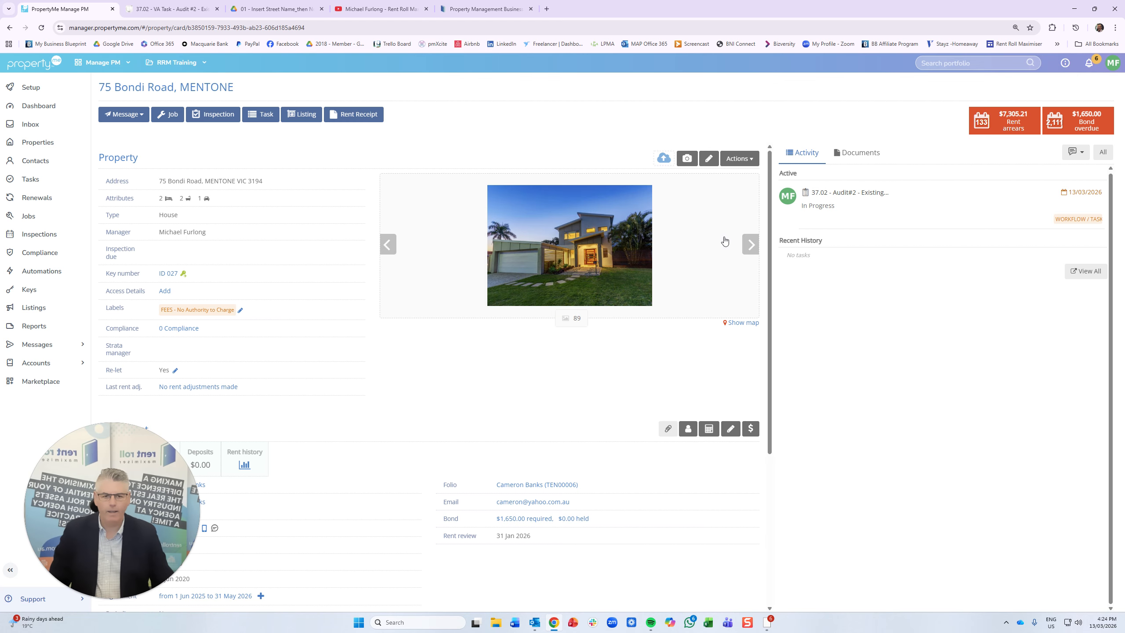
- Check the owner's EFT payment method in the folio settings without saving, then return to Audit#2
{"action": "left_click", "coordinate": [715, 161]}
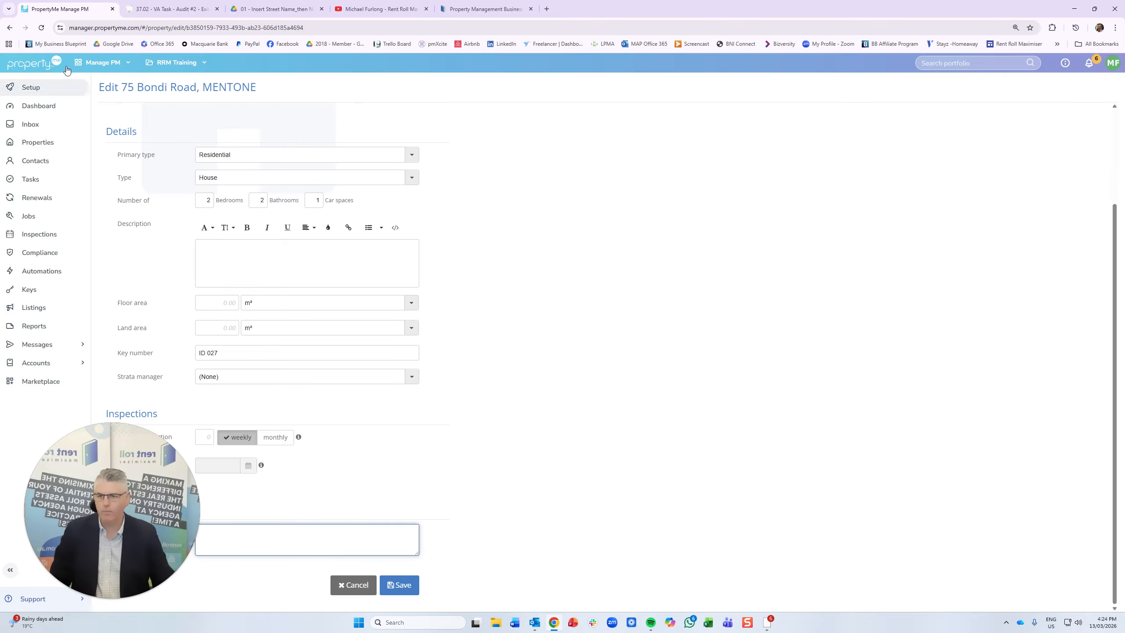
{"action": "left_click", "coordinate": [10, 30]}
{"action": "scroll", "coordinate": [385, 478], "scroll_direction": "down", "scroll_amount": 10}
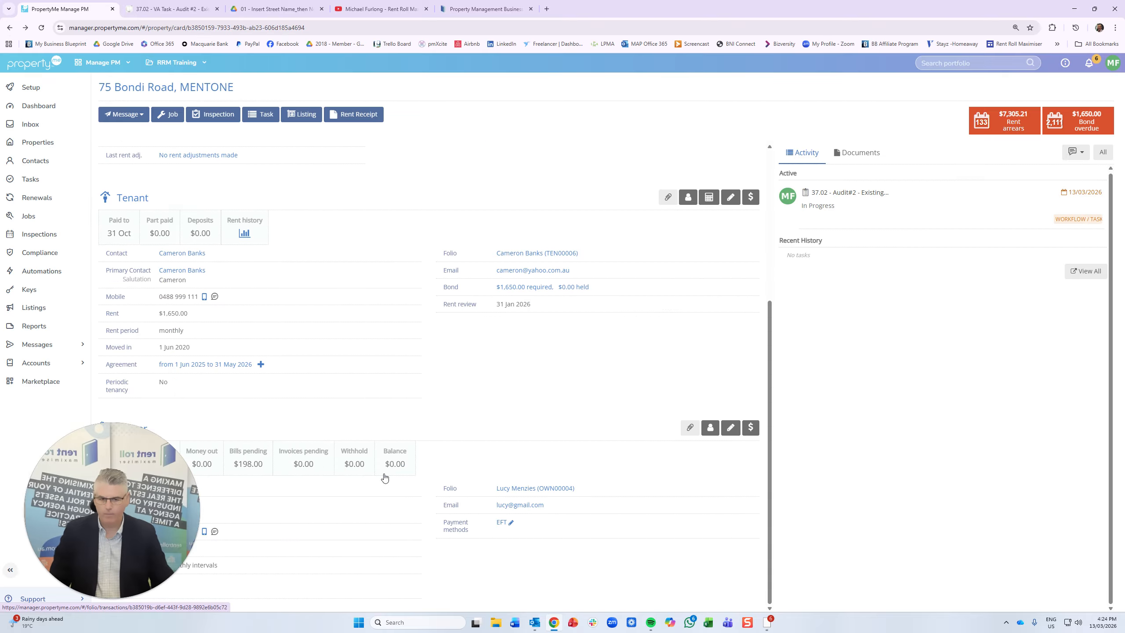
{"action": "left_click", "coordinate": [730, 427]}
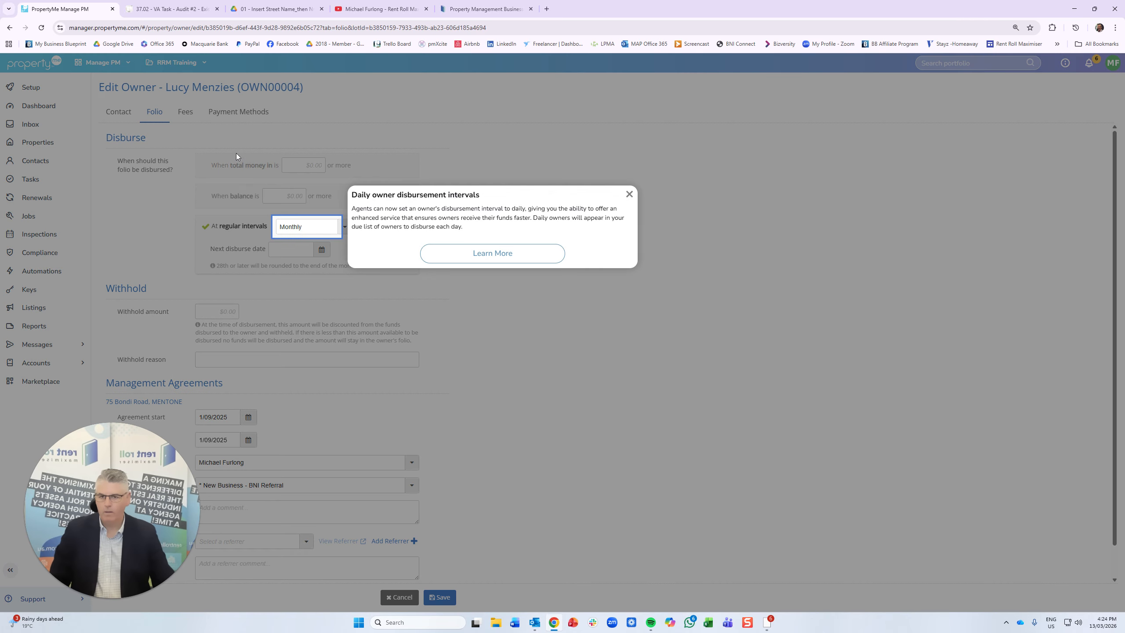
{"action": "left_click", "coordinate": [628, 194]}
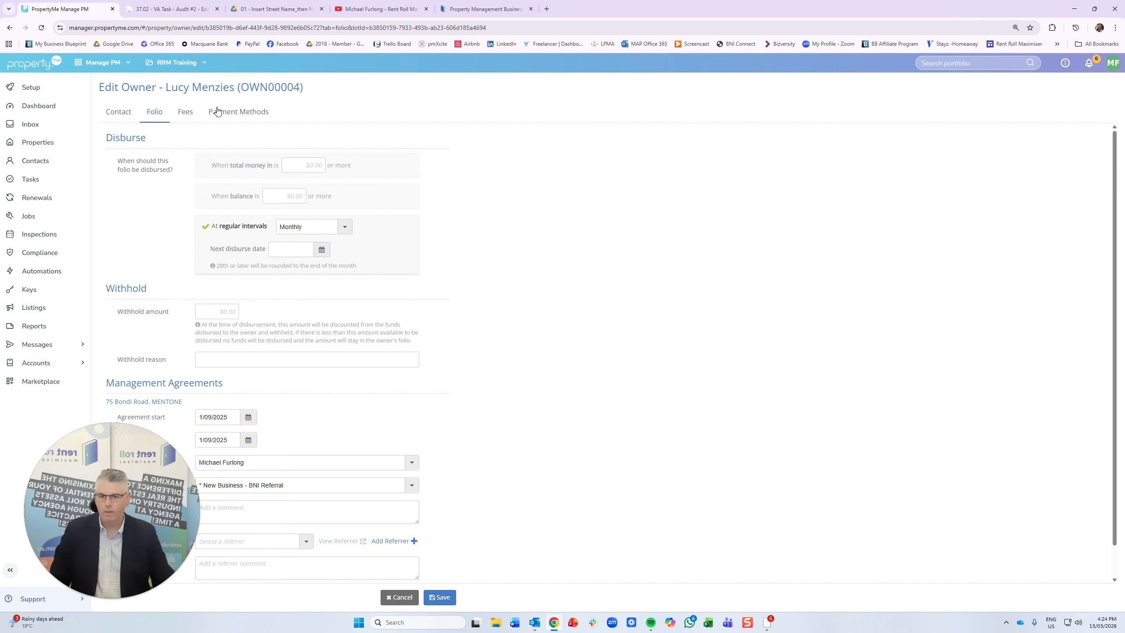
{"action": "left_click", "coordinate": [234, 113]}
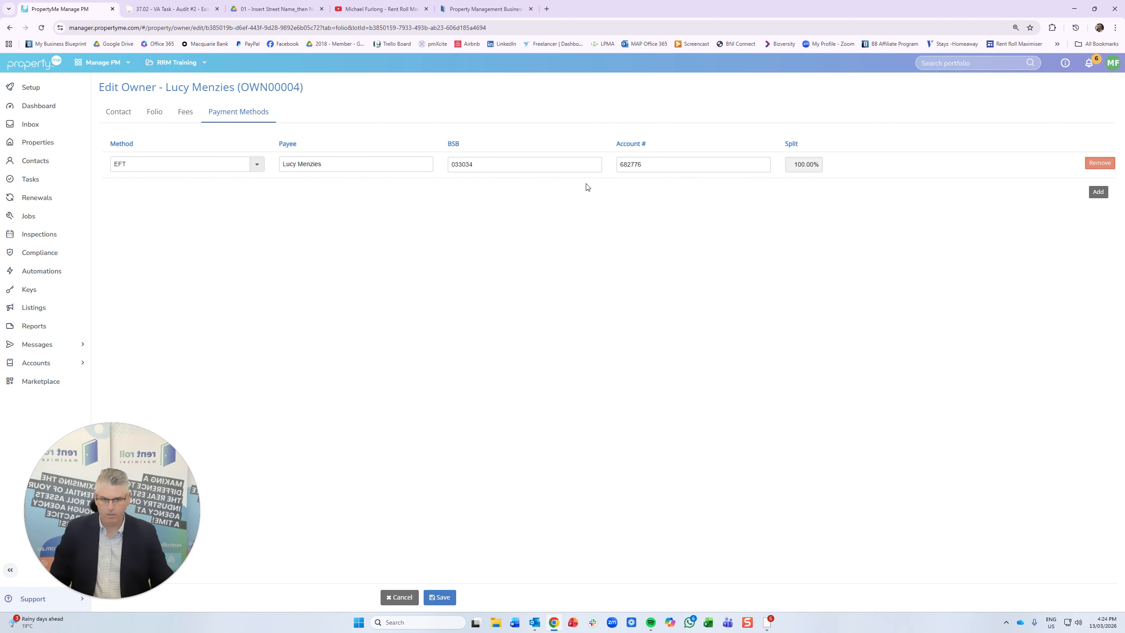
{"action": "left_click", "coordinate": [9, 28]}
{"action": "left_click", "coordinate": [10, 32]}
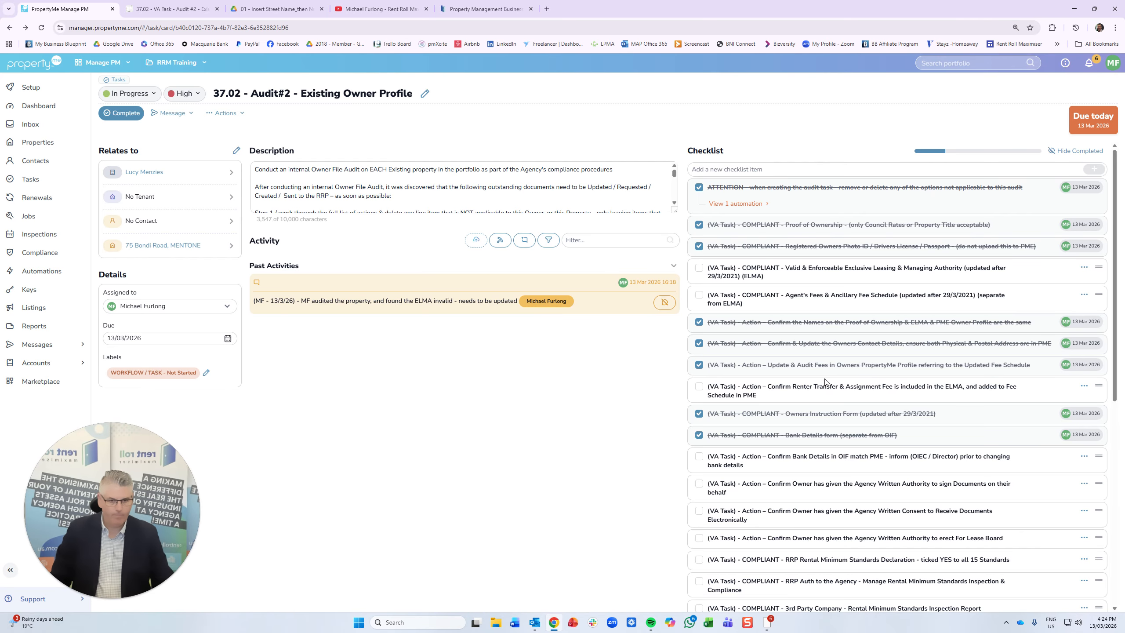
- Tick the OIF bank details match, written authority to sign, and electronic documents consent items
{"action": "scroll", "coordinate": [828, 434], "scroll_direction": "down", "scroll_amount": 2}
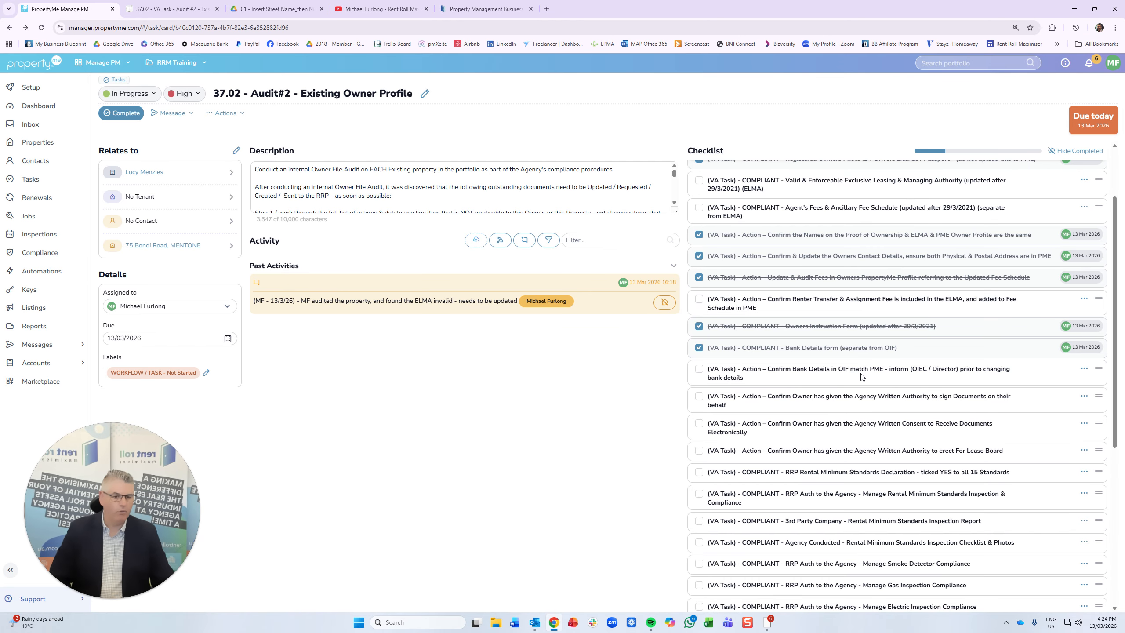
{"action": "left_click", "coordinate": [699, 370]}
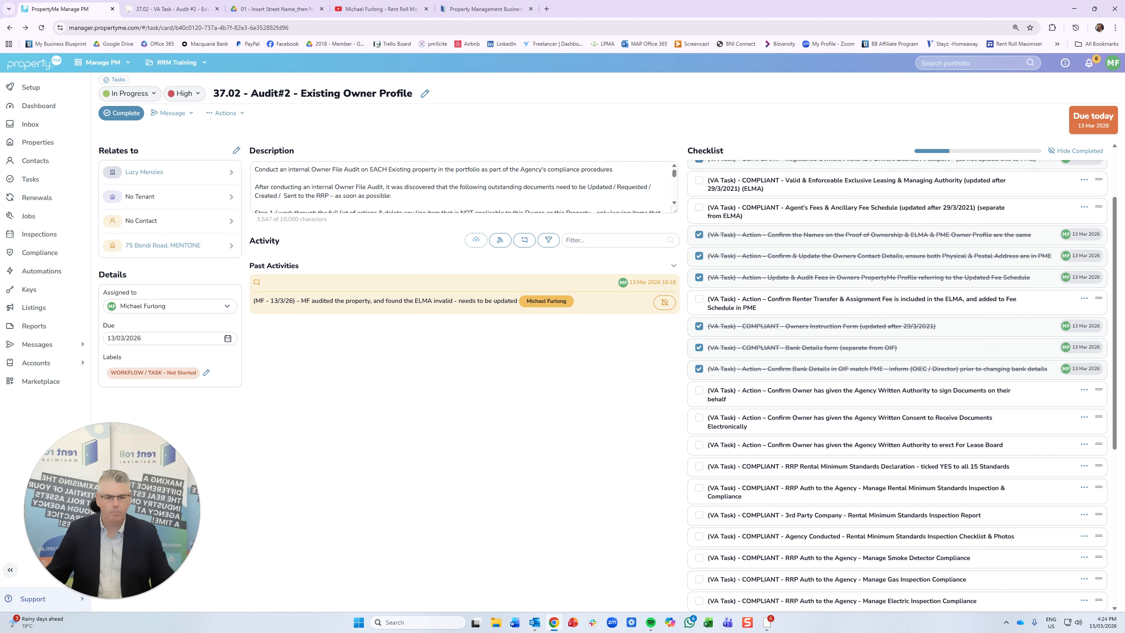
{"action": "left_click", "coordinate": [699, 389]}
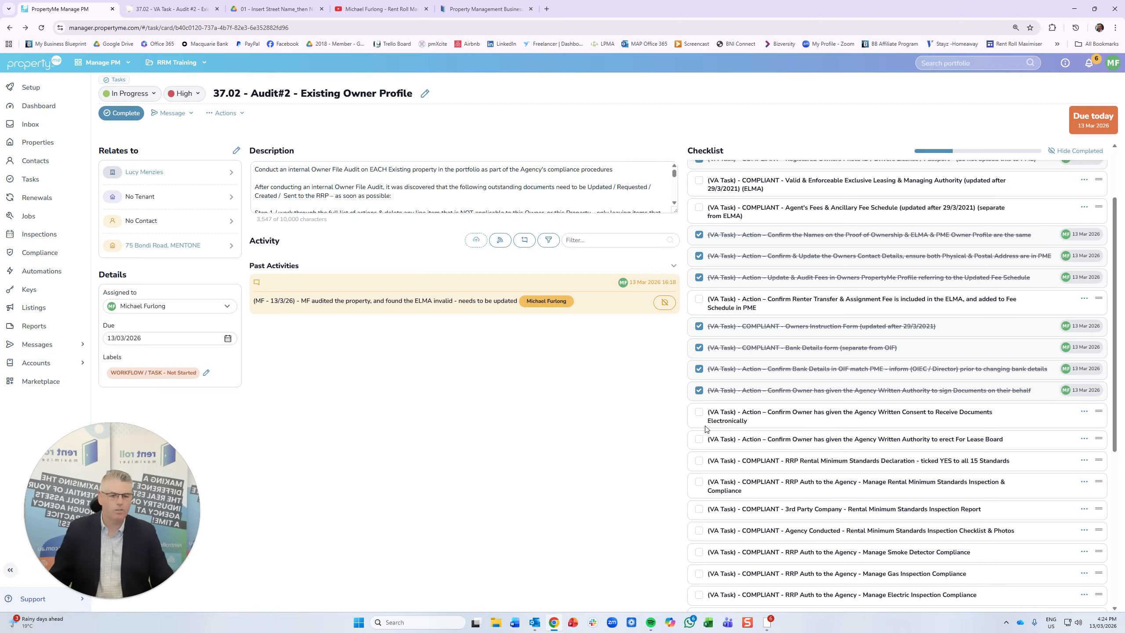
{"action": "left_click", "coordinate": [698, 413]}
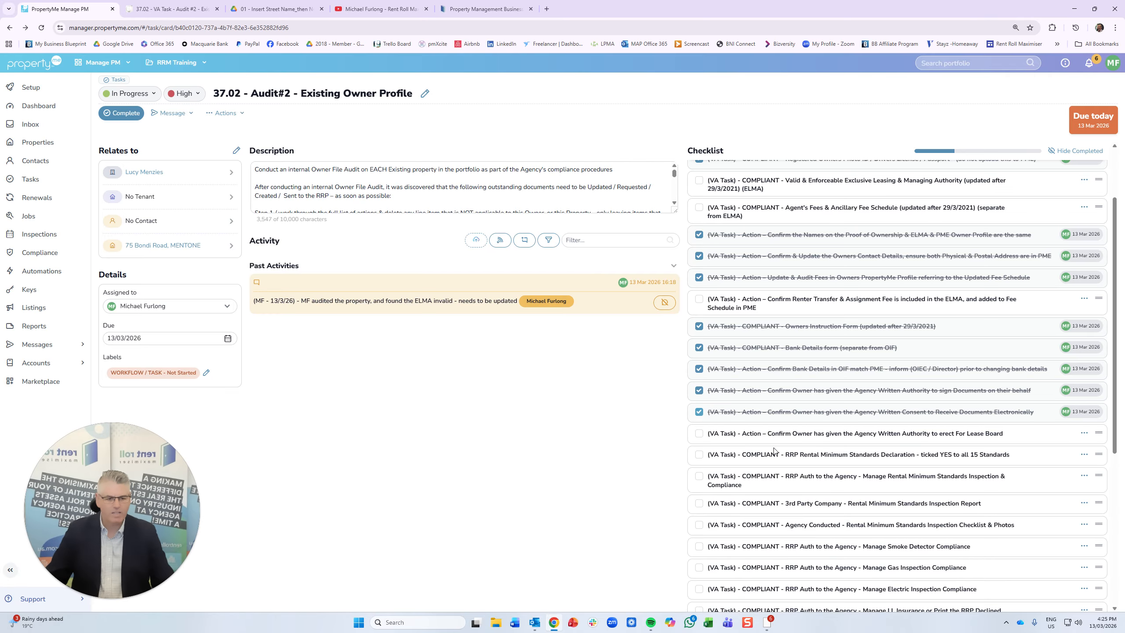
- Tick 'Manage LL Insurance or Print the RRP Declined Authority' on the checklist
{"action": "scroll", "coordinate": [699, 413], "scroll_direction": "down", "scroll_amount": 5}
{"action": "scroll", "coordinate": [769, 293], "scroll_direction": "up", "scroll_amount": 2}
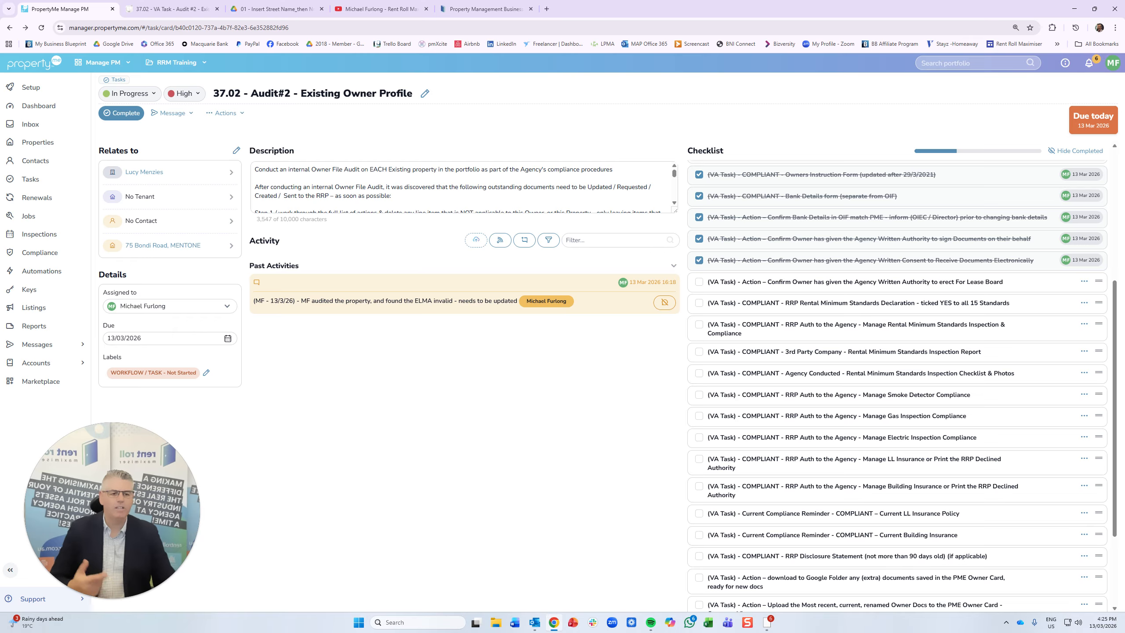
{"action": "scroll", "coordinate": [993, 339], "scroll_direction": "down", "scroll_amount": 1}
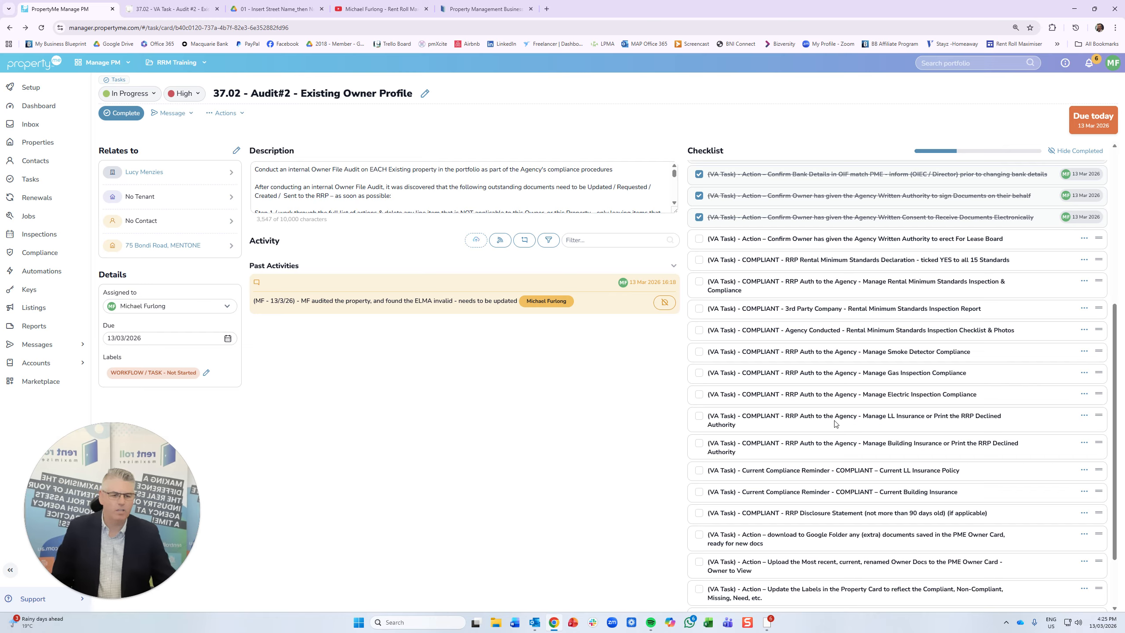
{"action": "left_click", "coordinate": [700, 418]}
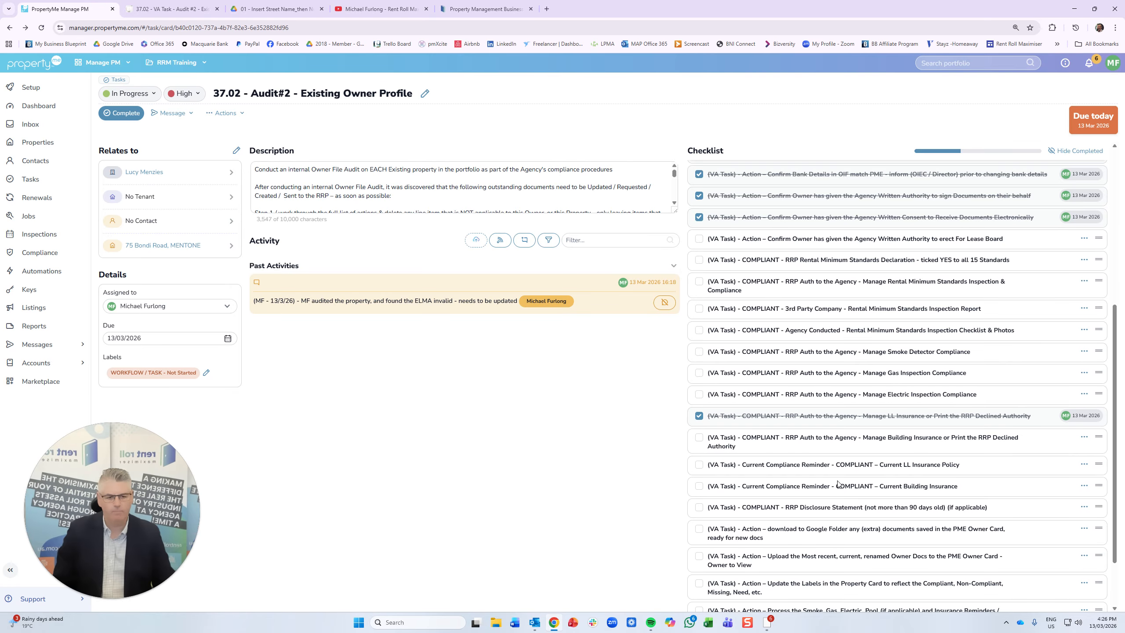
{"action": "scroll", "coordinate": [838, 483], "scroll_direction": "down", "scroll_amount": 2}
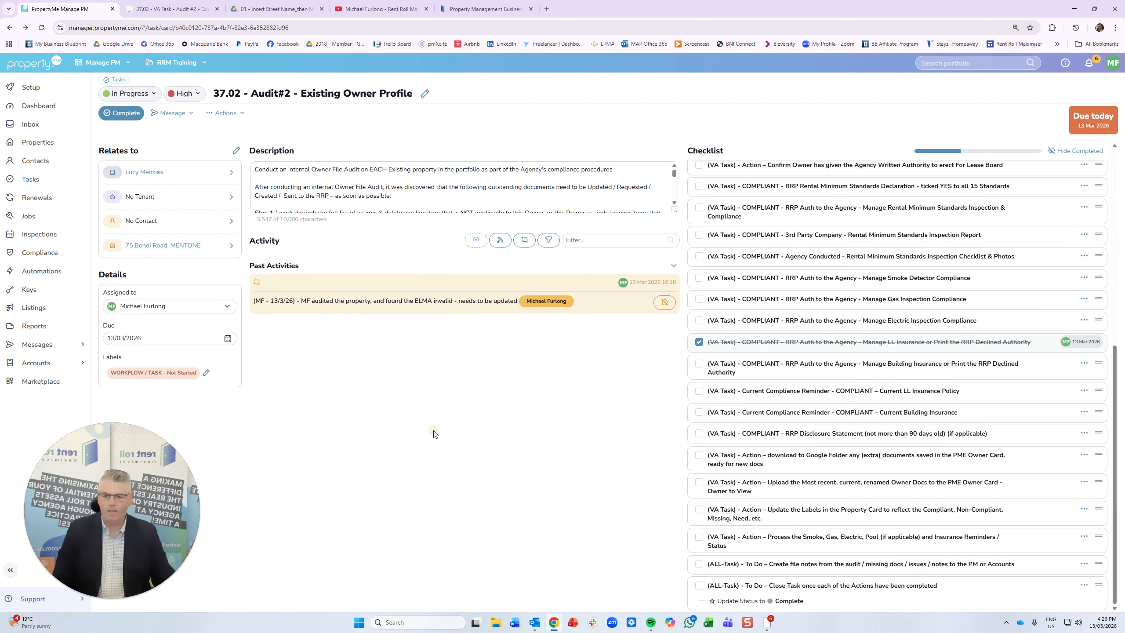
{"action": "left_click", "coordinate": [158, 246]}
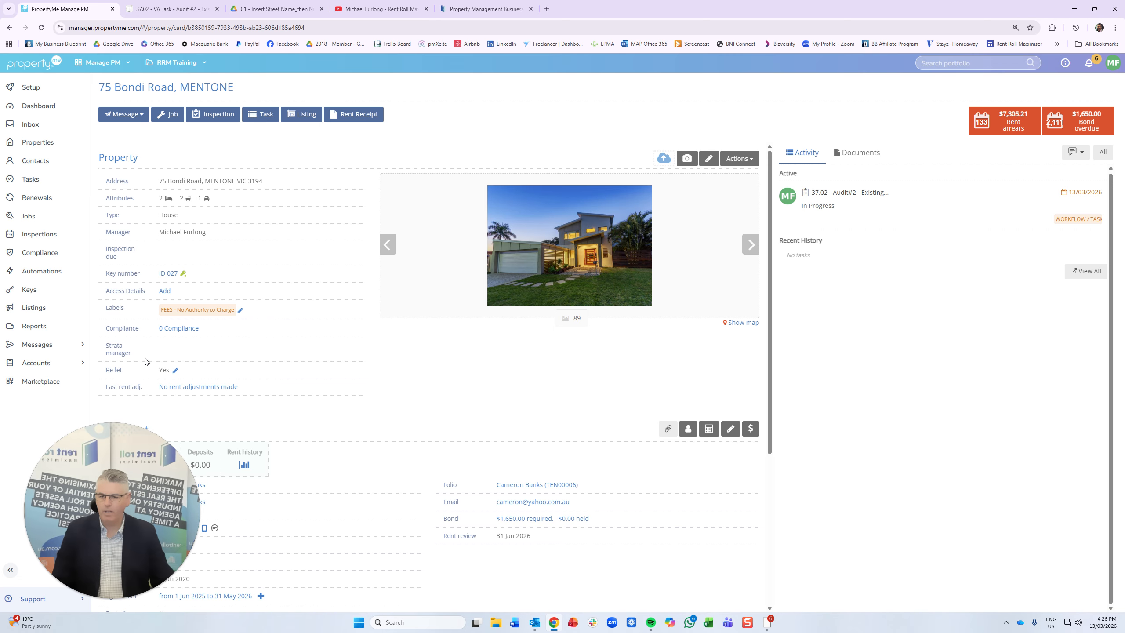
{"action": "left_click", "coordinate": [163, 329]}
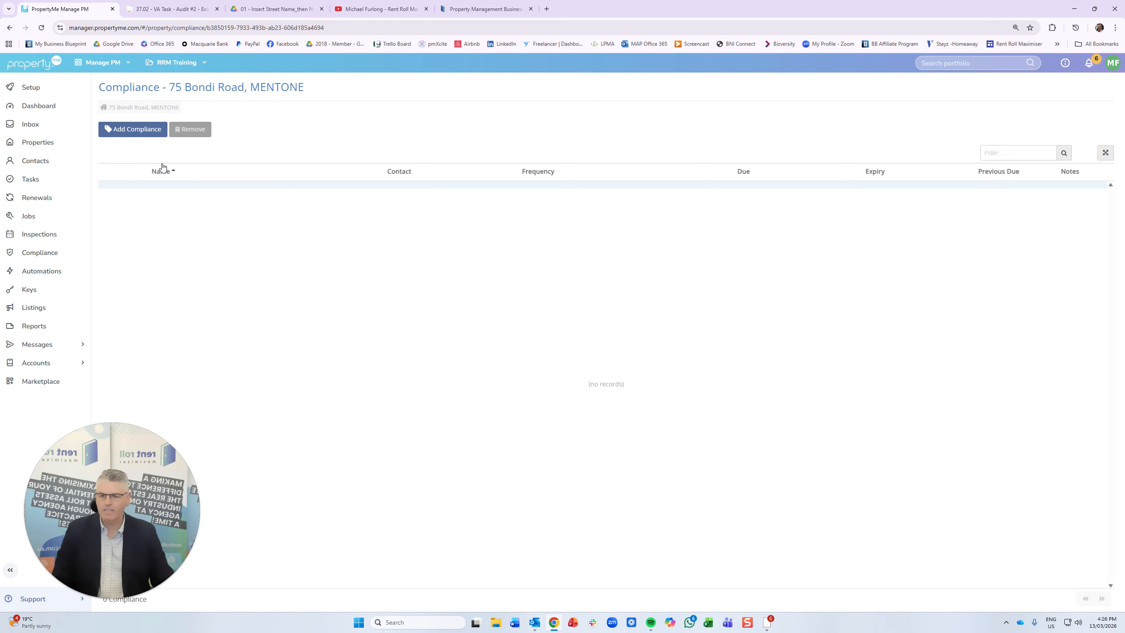
{"action": "left_click", "coordinate": [139, 129]}
{"action": "left_click", "coordinate": [662, 109]}
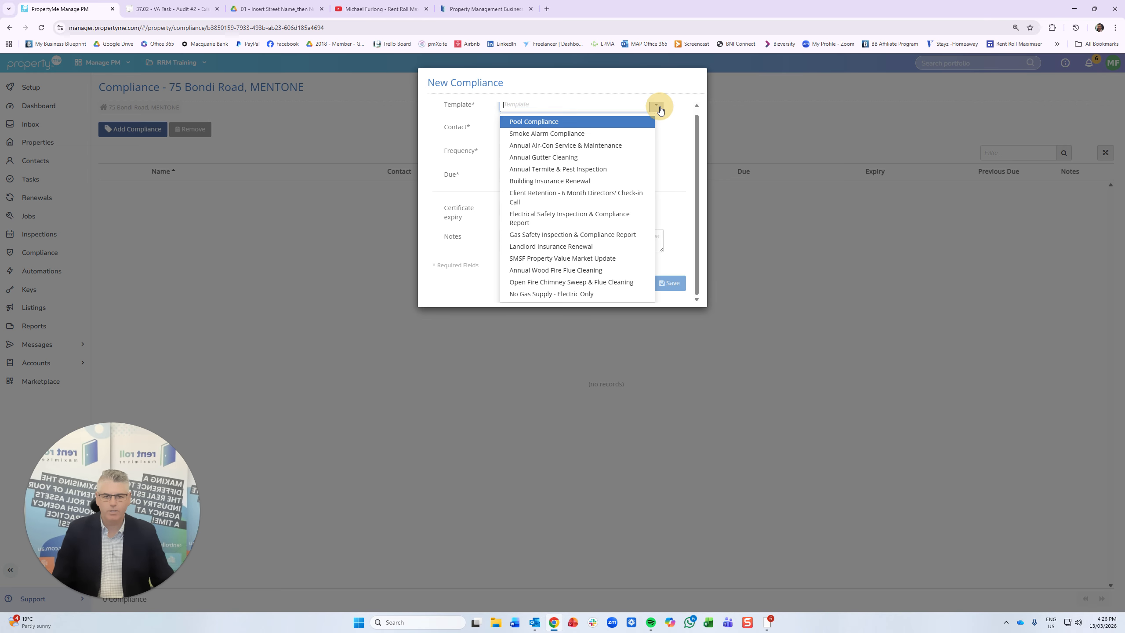
{"action": "left_click", "coordinate": [601, 251]}
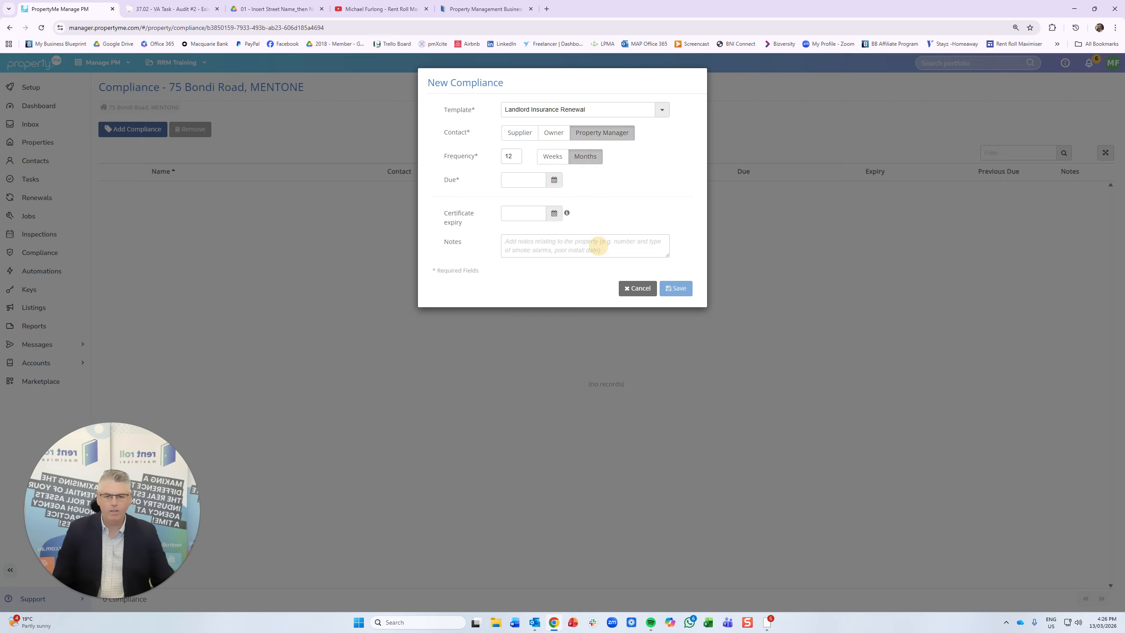
{"action": "left_click", "coordinate": [638, 288]}
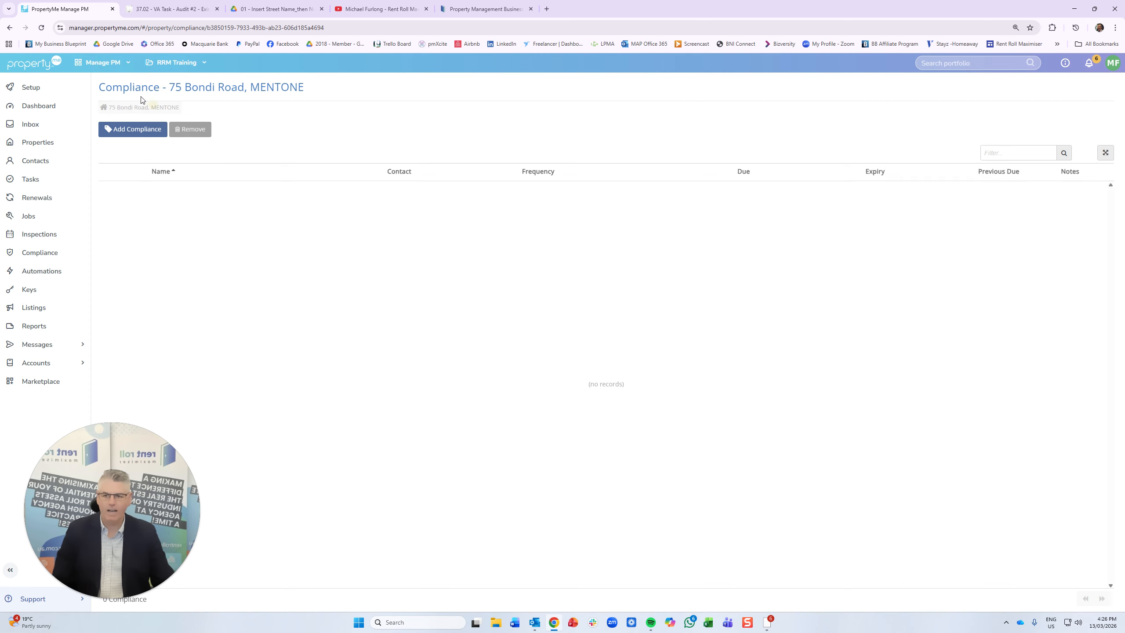
{"action": "left_click", "coordinate": [10, 29]}
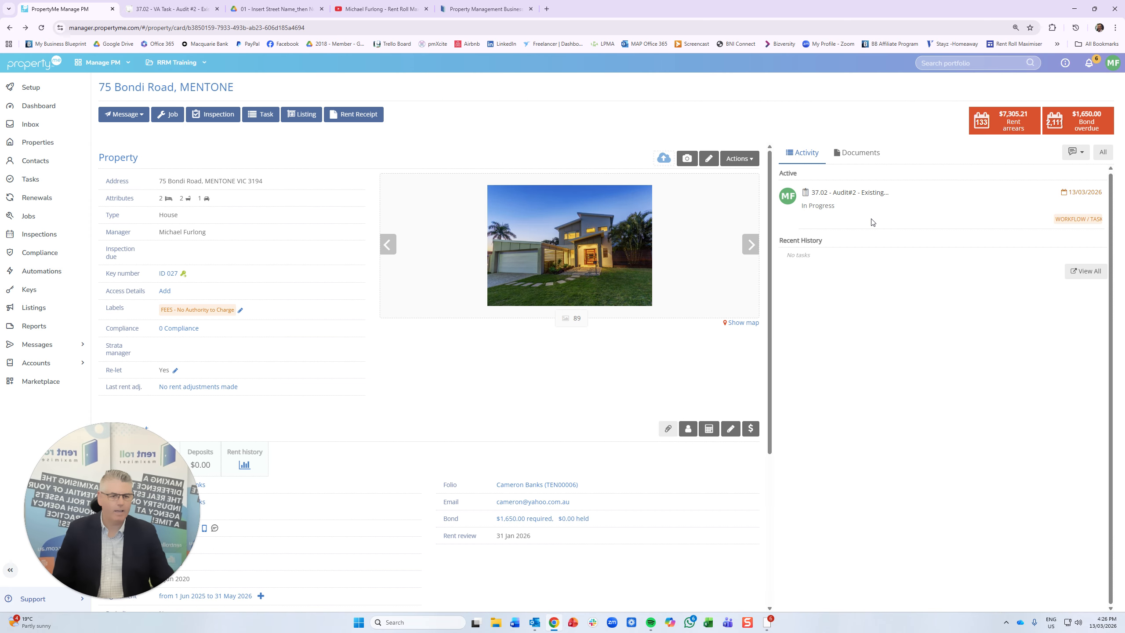
{"action": "left_click", "coordinate": [848, 192]}
{"action": "scroll", "coordinate": [791, 452], "scroll_direction": "down", "scroll_amount": 7}
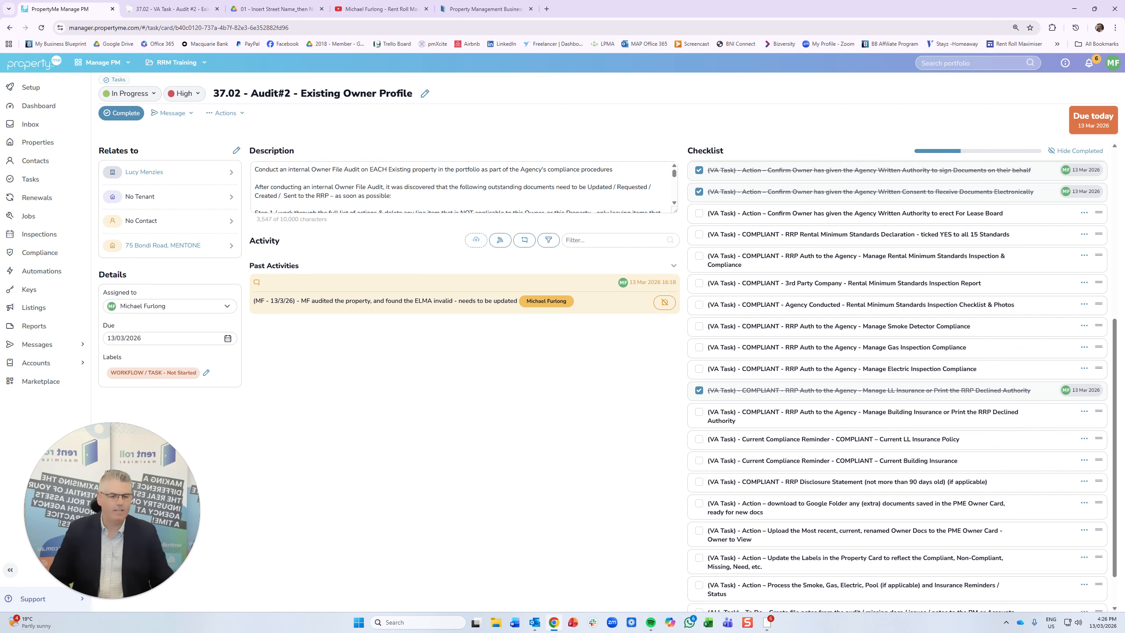
{"action": "scroll", "coordinate": [845, 477], "scroll_direction": "down", "scroll_amount": 1}
{"action": "scroll", "coordinate": [797, 456], "scroll_direction": "down", "scroll_amount": 1}
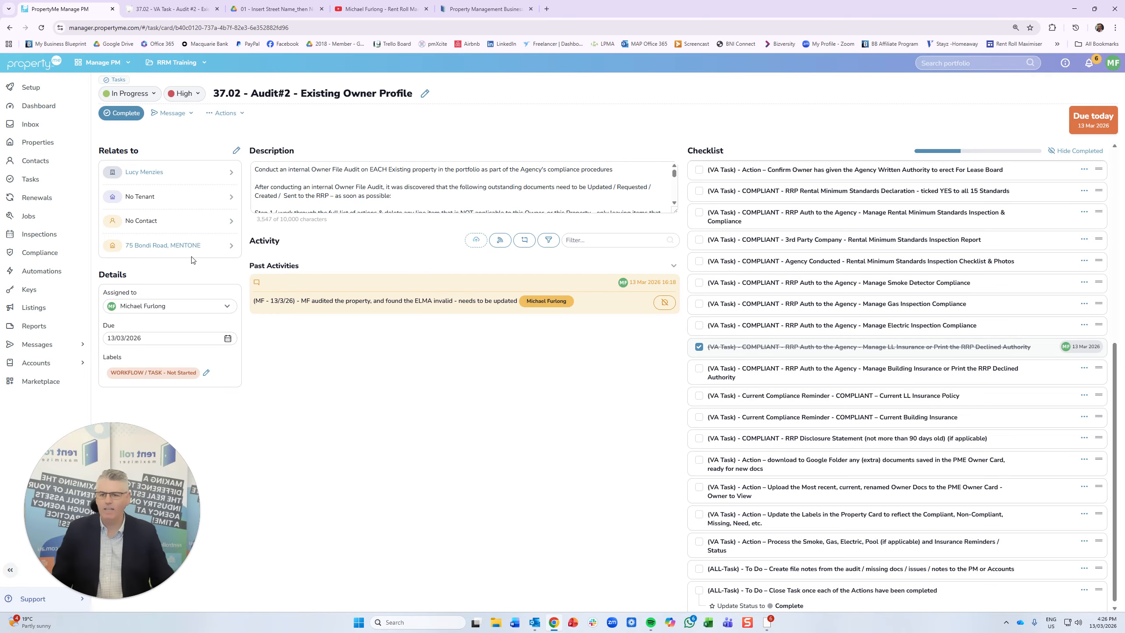
{"action": "left_click", "coordinate": [168, 247]}
{"action": "scroll", "coordinate": [291, 434], "scroll_direction": "down", "scroll_amount": 2}
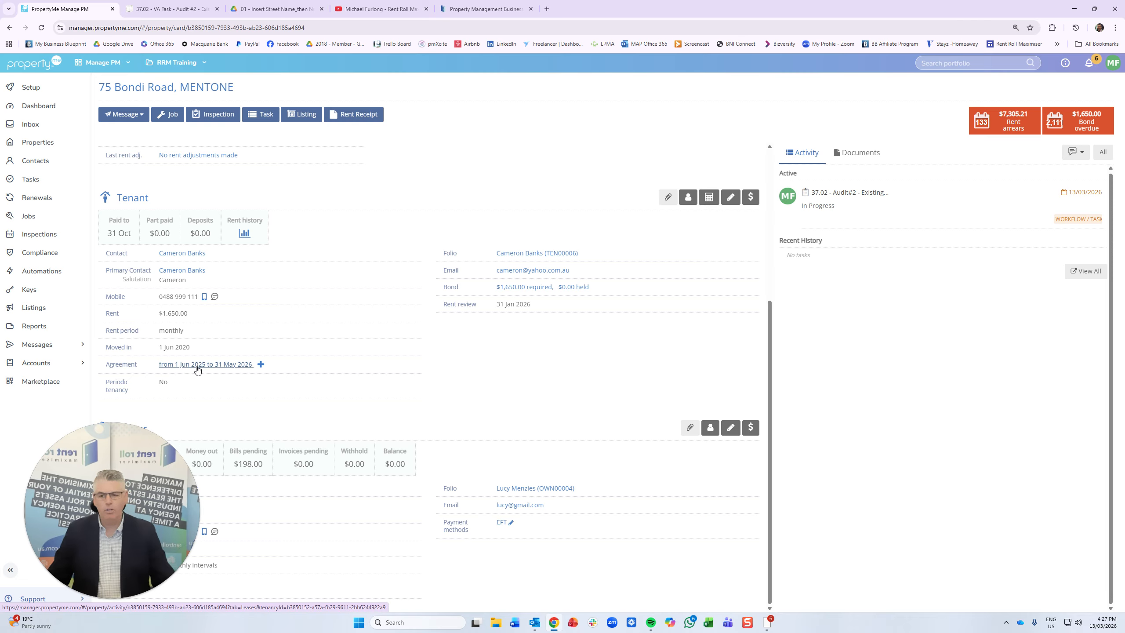
- Check the tenant's moved-in date, then go back to the 37.02 - Audit#2 task
{"action": "triple_click", "coordinate": [177, 347]}
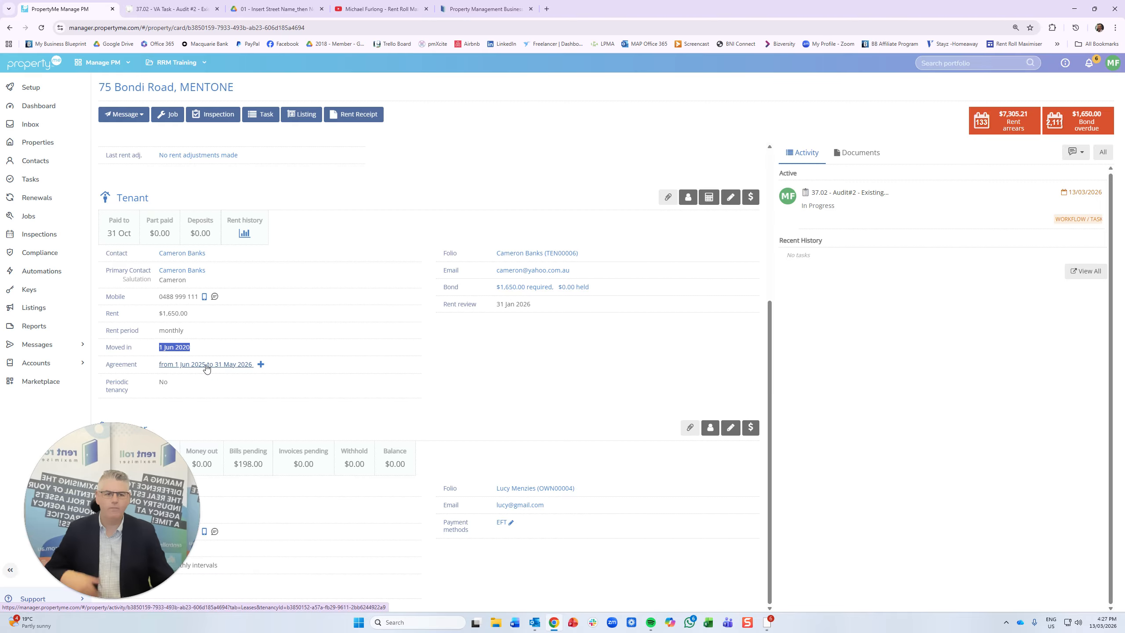
{"action": "left_click", "coordinate": [844, 193]}
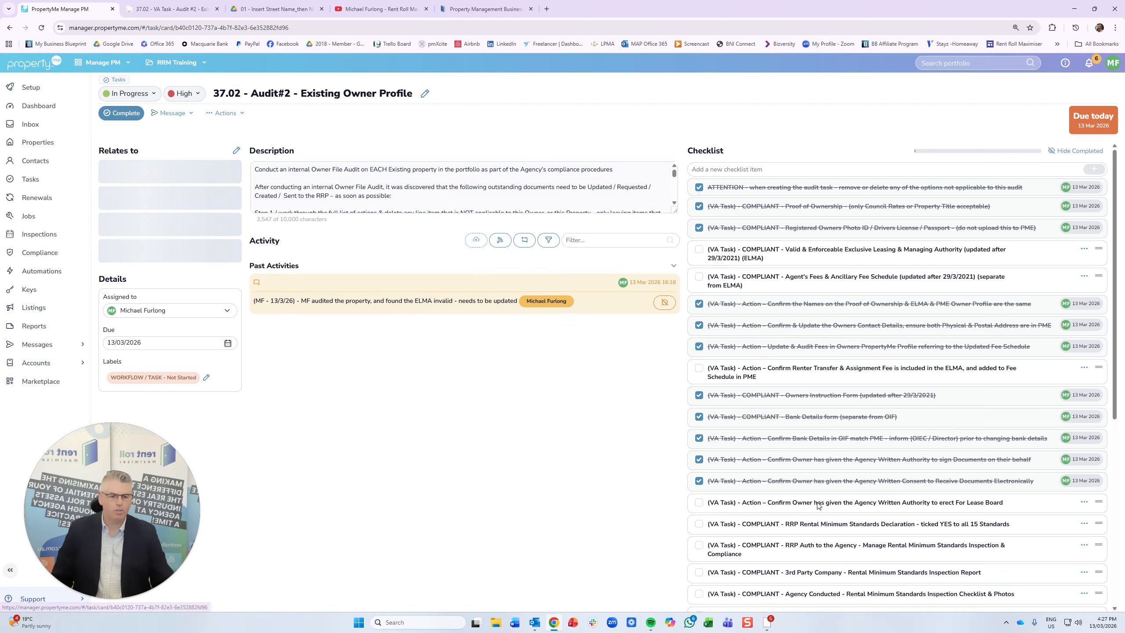
- Tick the 'download extra documents to Google Folder' checklist item and bring up the property's Google Drive folder
{"action": "scroll", "coordinate": [849, 494], "scroll_direction": "down", "scroll_amount": 5}
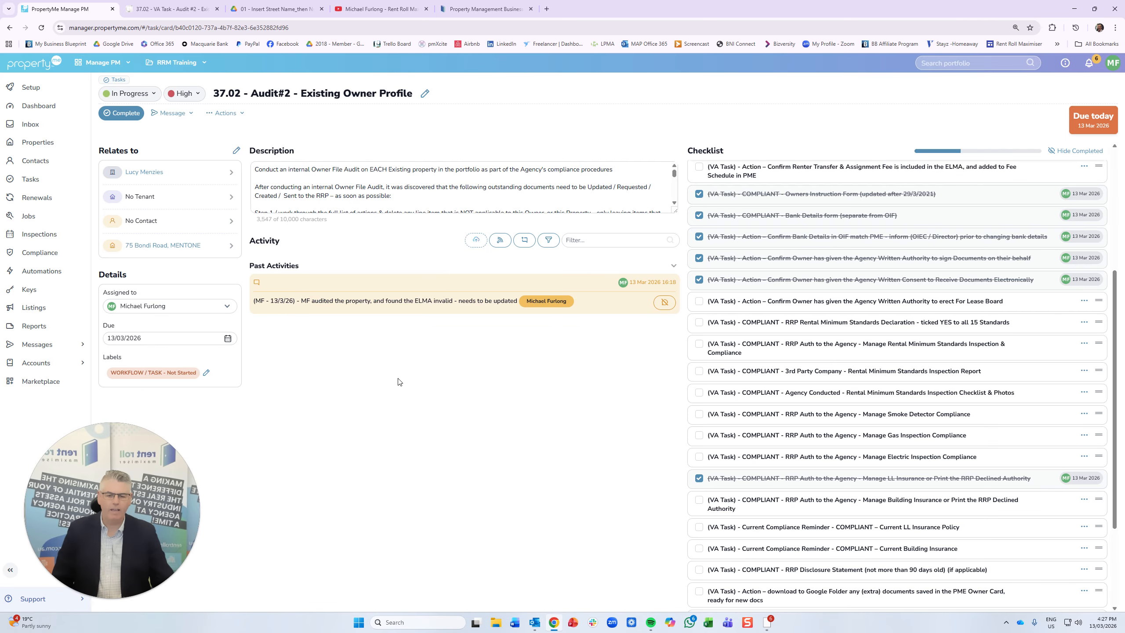
{"action": "scroll", "coordinate": [848, 424], "scroll_direction": "down", "scroll_amount": 3}
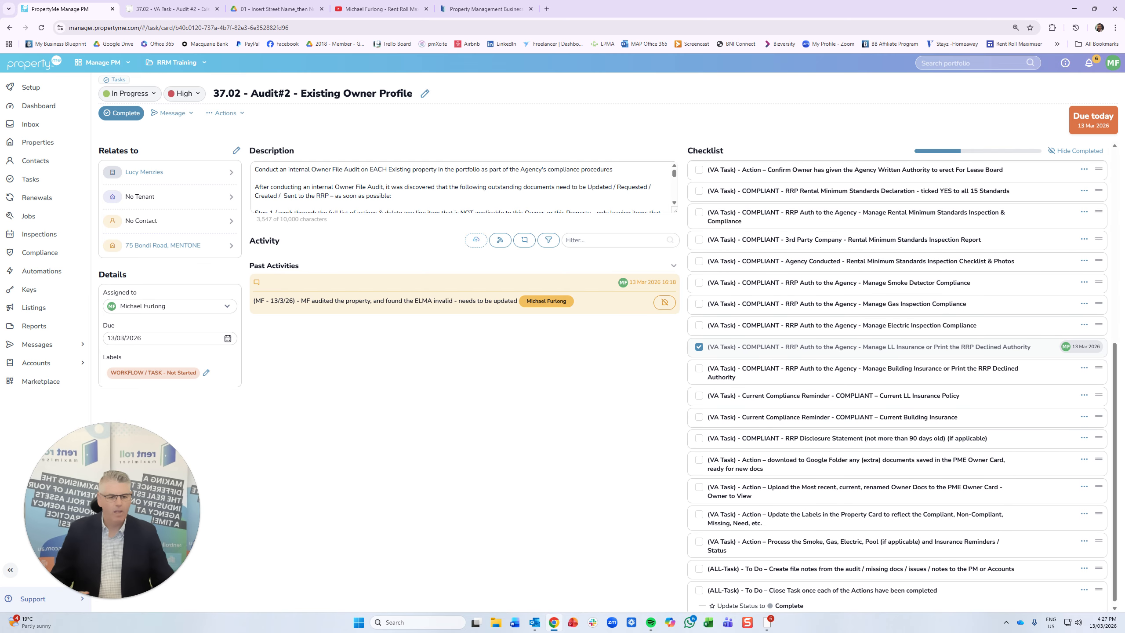
{"action": "scroll", "coordinate": [842, 413], "scroll_direction": "down", "scroll_amount": 1}
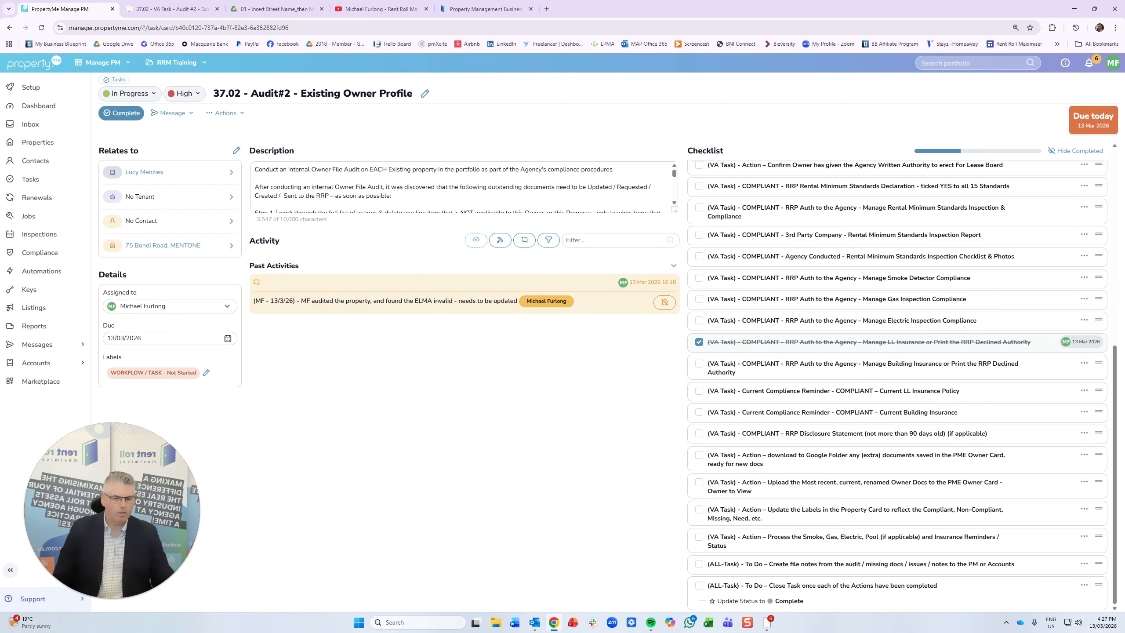
{"action": "left_click", "coordinate": [700, 457]}
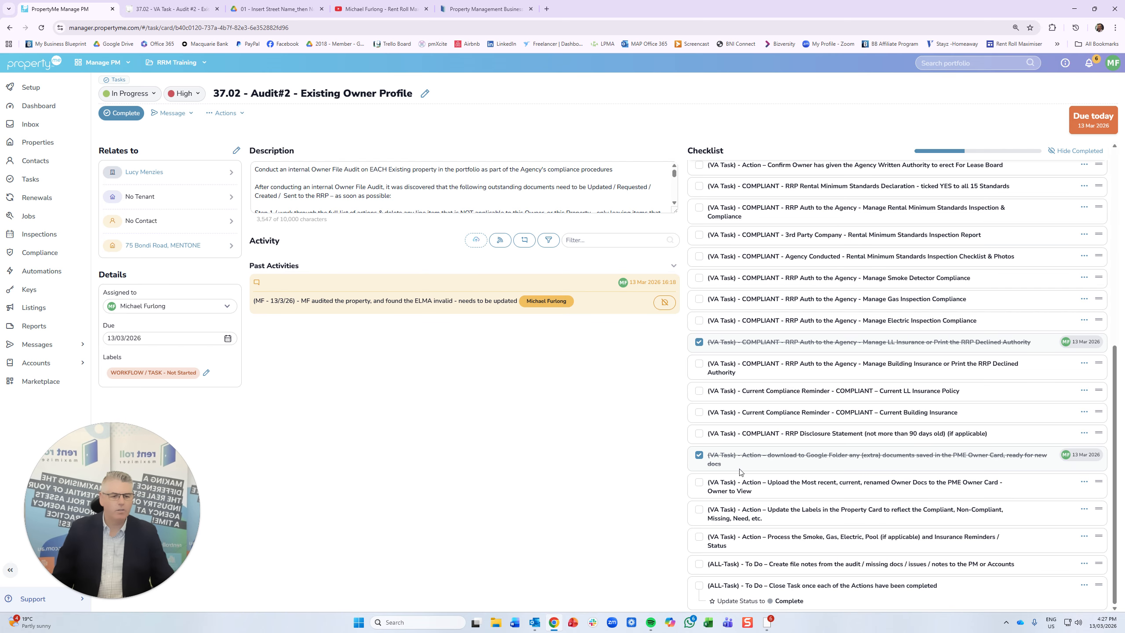
{"action": "left_click", "coordinate": [313, 13]}
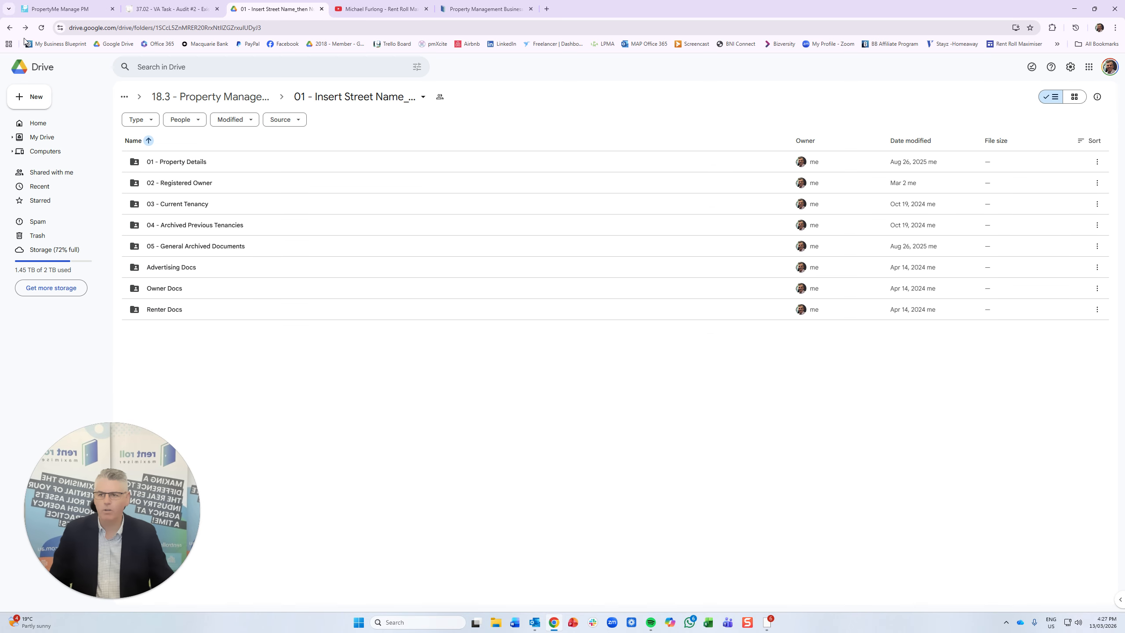
- Check that Owner Docs and Advertising Docs in '01 - Insert Street Name_then Number' are empty, then return to Audit#2
{"action": "left_click", "coordinate": [9, 28]}
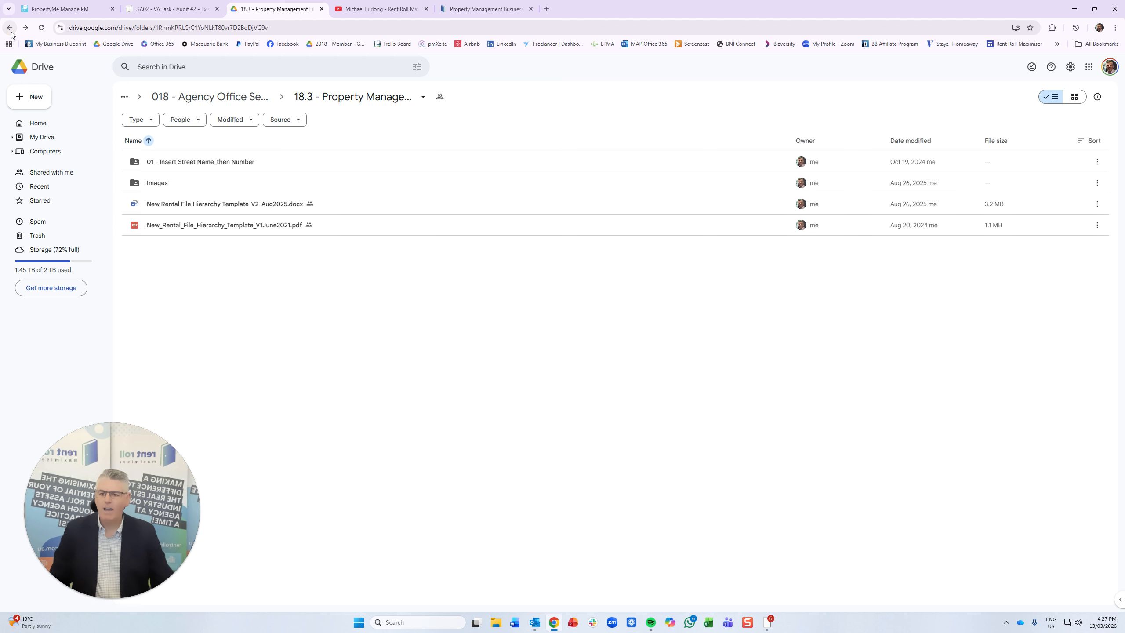
{"action": "double_click", "coordinate": [192, 163]}
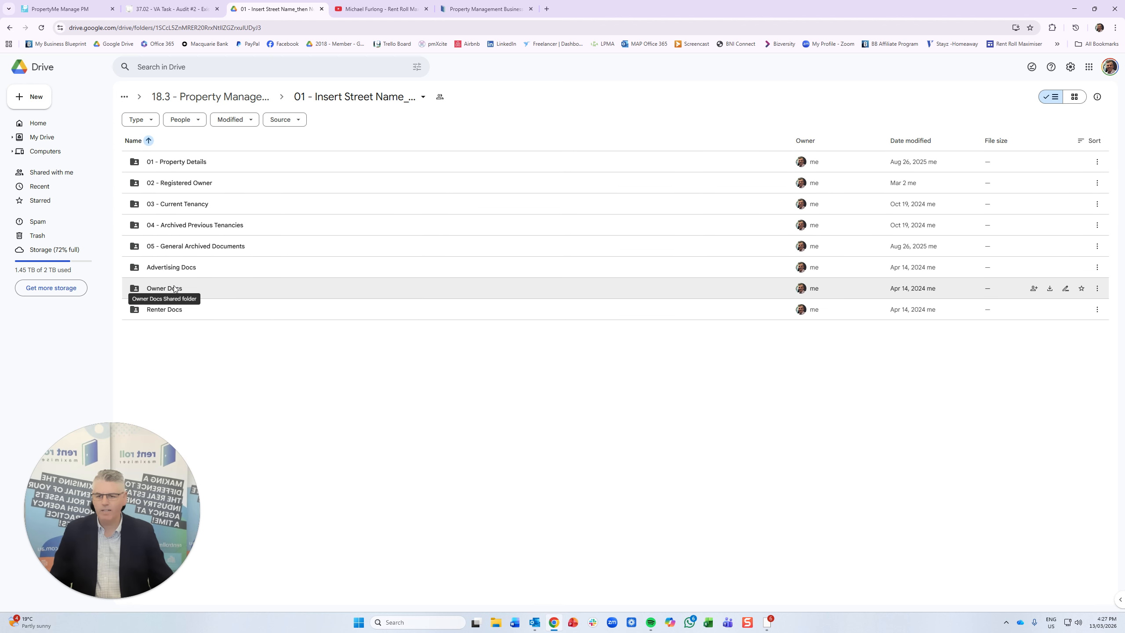
{"action": "double_click", "coordinate": [174, 289]}
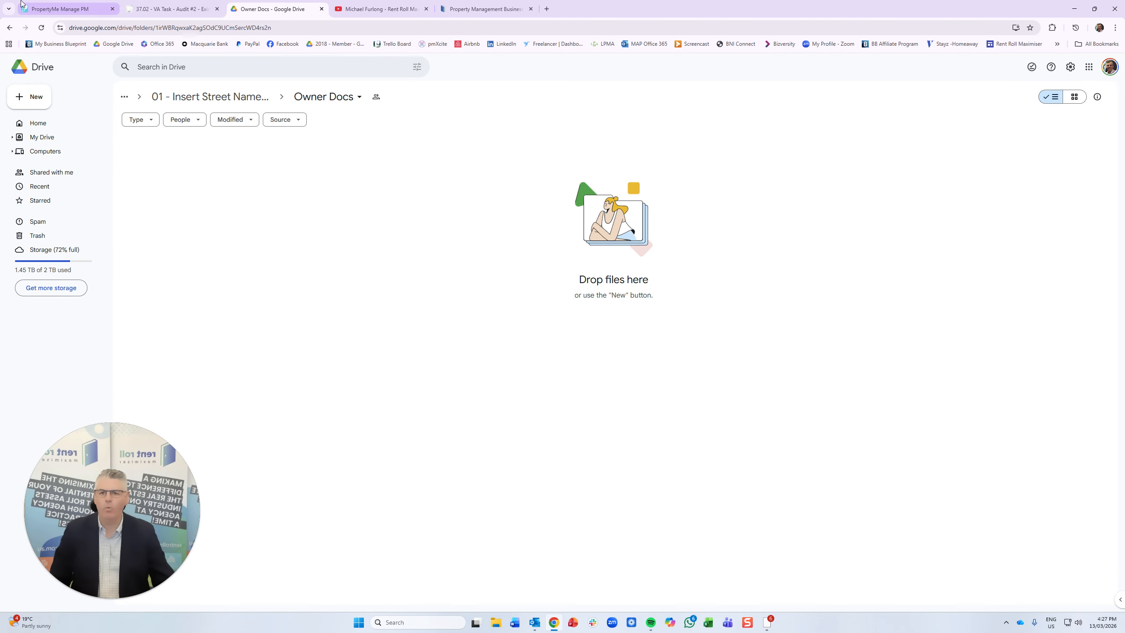
{"action": "left_click", "coordinate": [10, 27]}
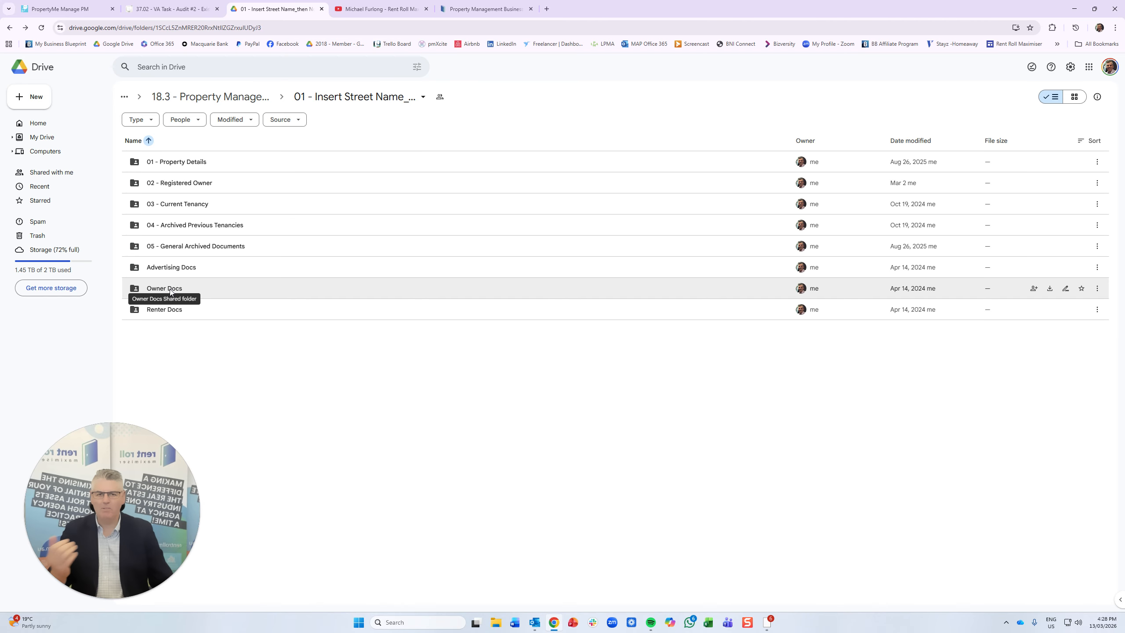
{"action": "double_click", "coordinate": [178, 268]}
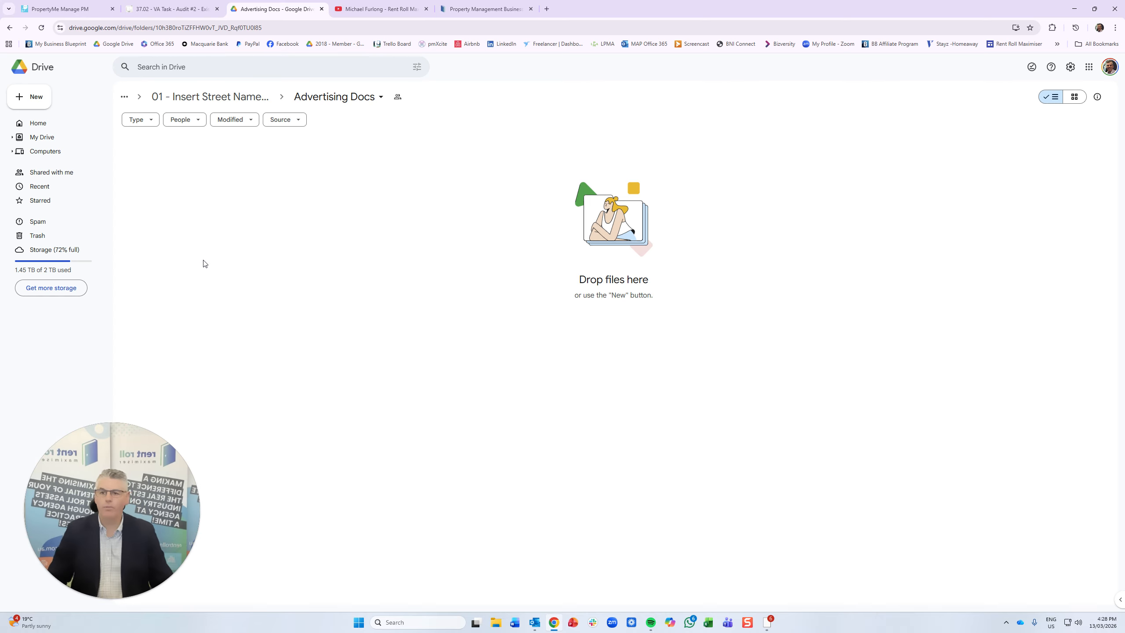
{"action": "left_click", "coordinate": [10, 28]}
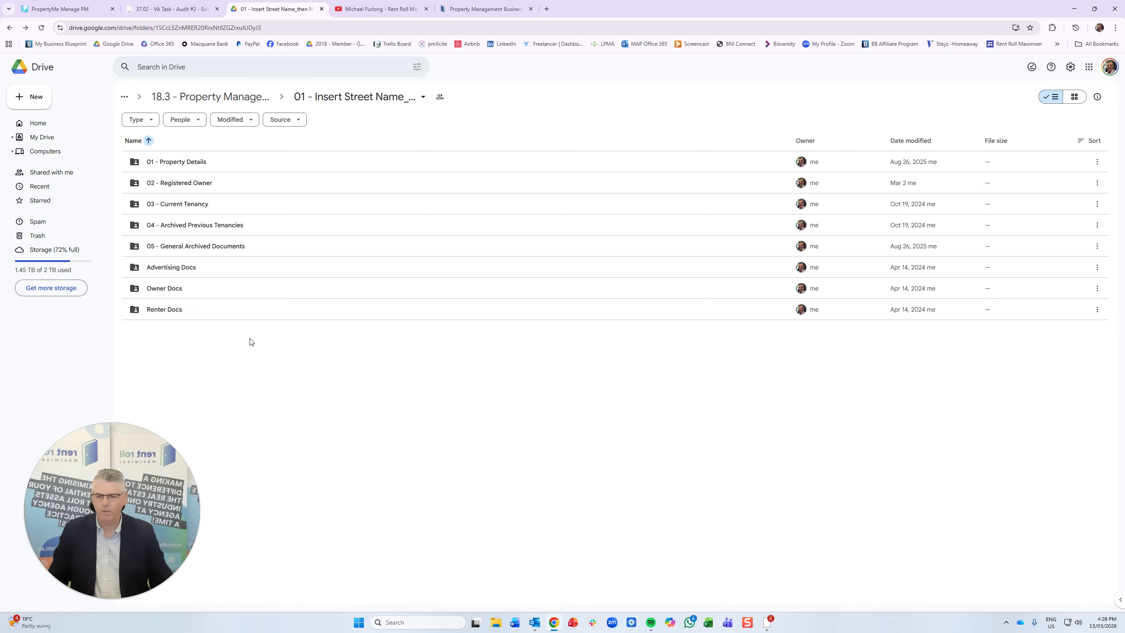
{"action": "key", "text": "ctrl+1"}
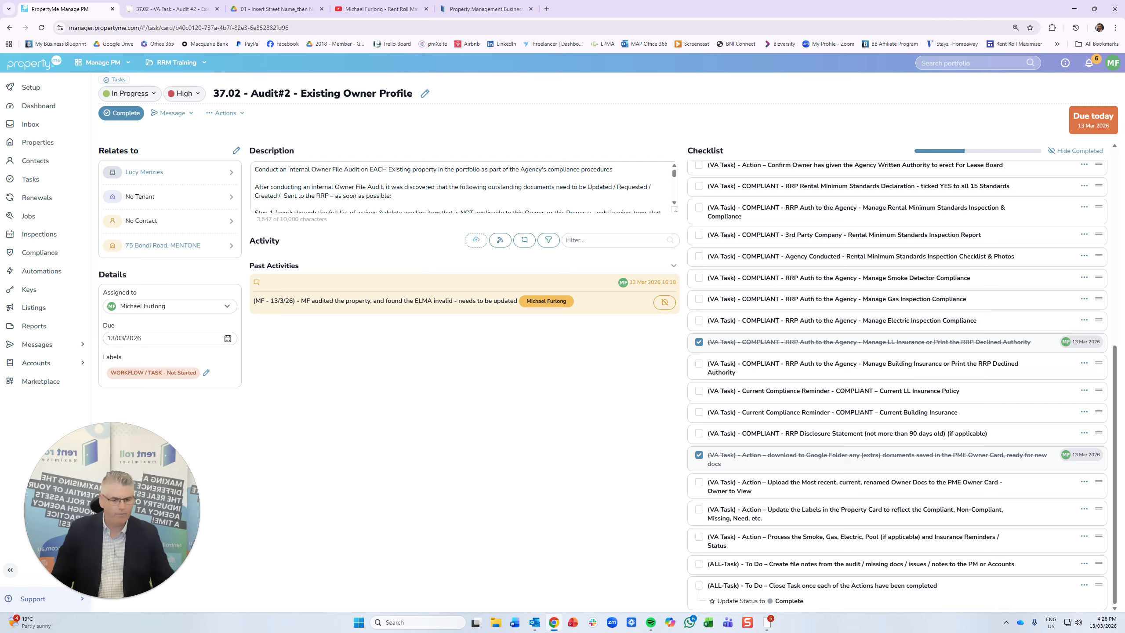
{"action": "left_click", "coordinate": [701, 564]}
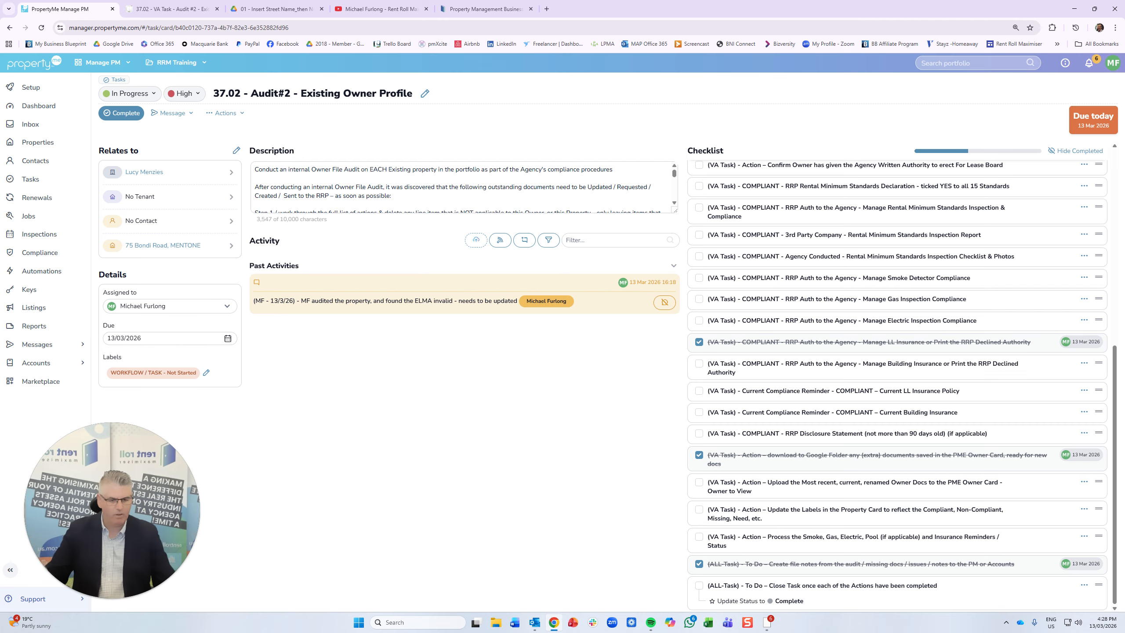
{"action": "left_click", "coordinate": [699, 509]}
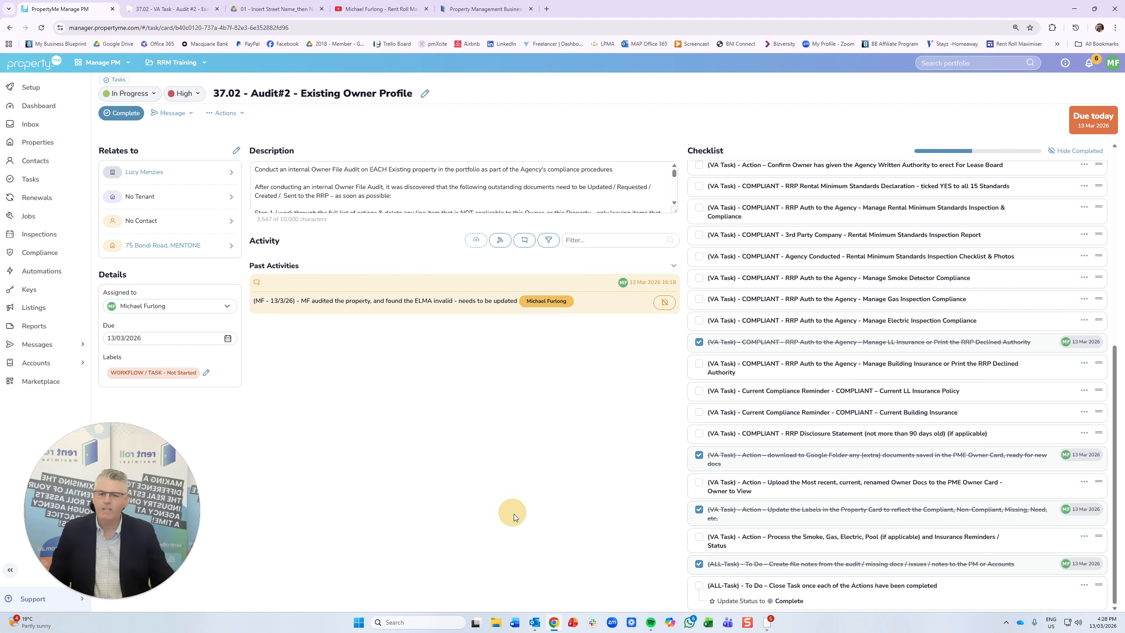
{"action": "scroll", "coordinate": [848, 460], "scroll_direction": "up", "scroll_amount": 5}
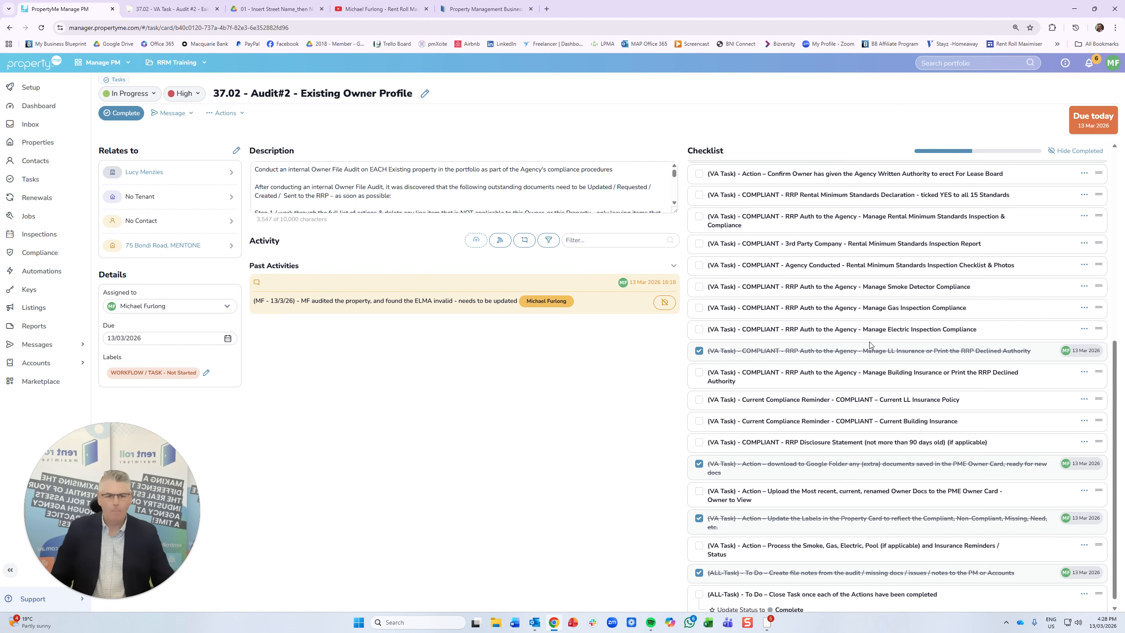
{"action": "scroll", "coordinate": [938, 307], "scroll_direction": "up", "scroll_amount": 3}
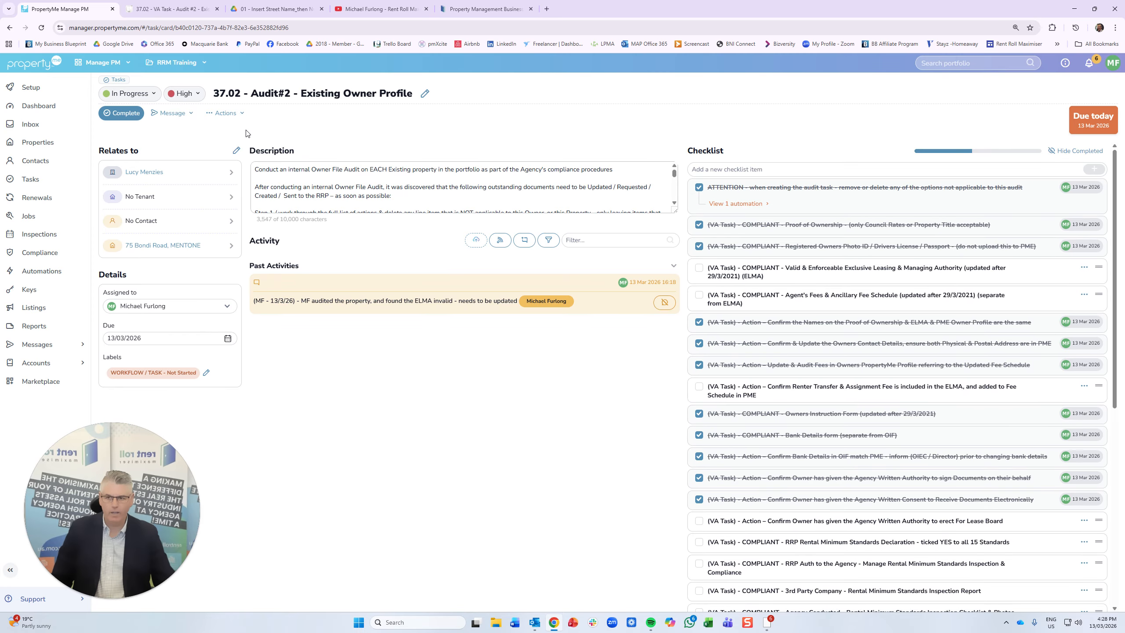
- Replace the Not Started label with WORKFLOW / TASK - WIP / Incomplete and save it
{"action": "left_click", "coordinate": [207, 375]}
{"action": "left_click", "coordinate": [202, 373]}
{"action": "left_click", "coordinate": [198, 378]}
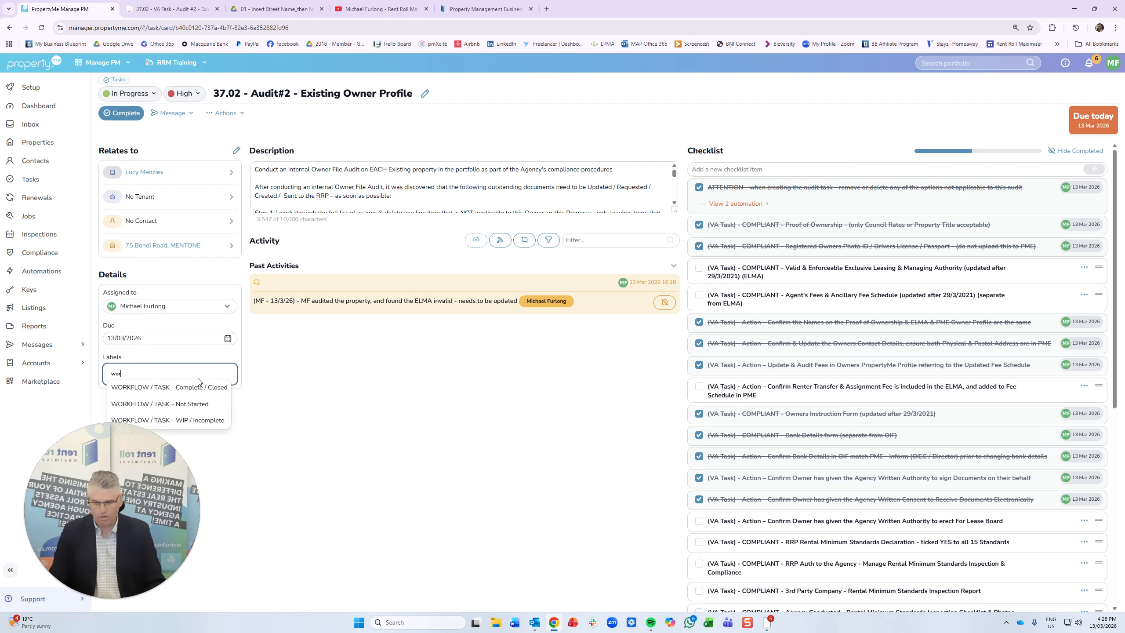
{"action": "left_click", "coordinate": [216, 426]}
{"action": "left_click", "coordinate": [340, 384]}
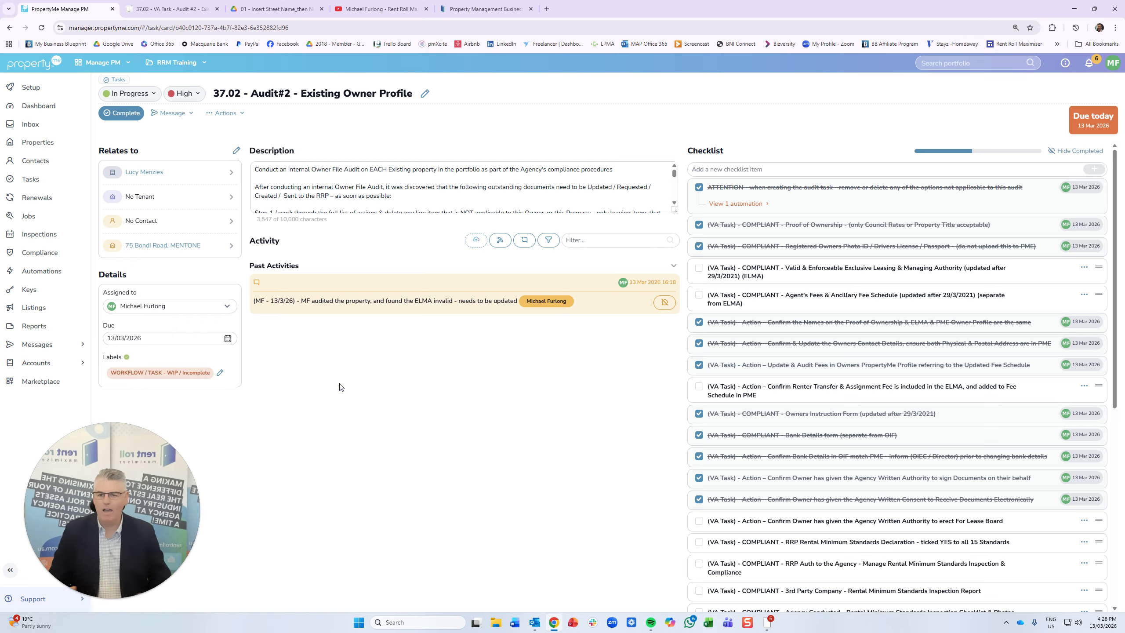
- Re-edit the labels, briefly trying Complete / Closed before reapplying WORKFLOW / TASK - WIP / Incomplete
{"action": "left_click", "coordinate": [220, 373]}
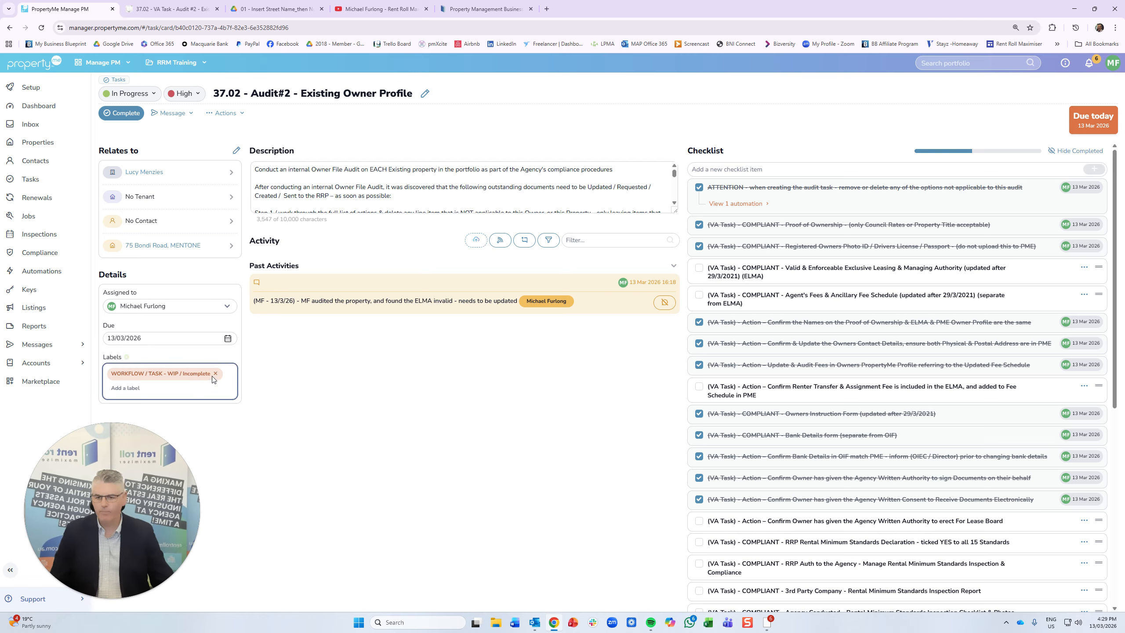
{"action": "left_click", "coordinate": [216, 371]}
{"action": "type", "text": "wor"}
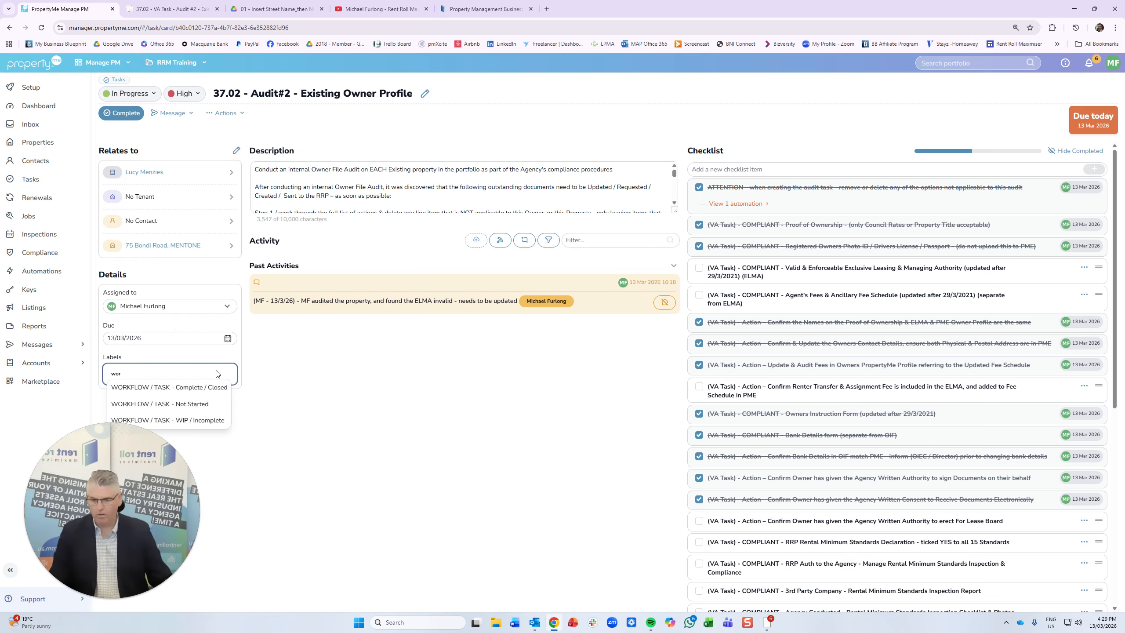
{"action": "left_click", "coordinate": [219, 387]}
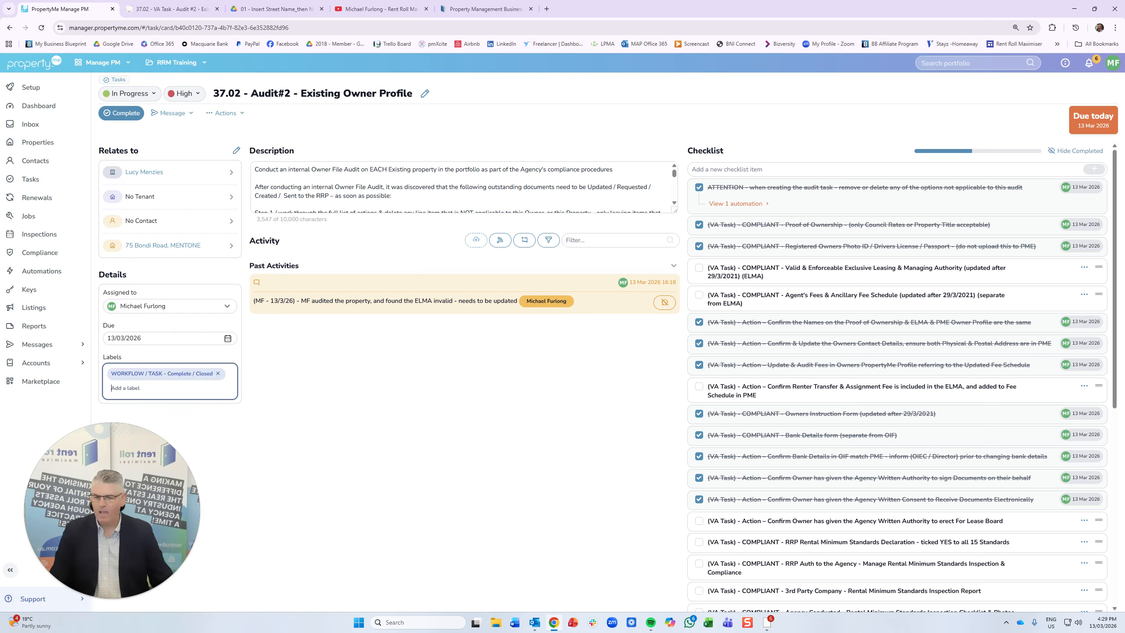
{"action": "left_click", "coordinate": [217, 373]}
{"action": "type", "text": "work"}
{"action": "left_click", "coordinate": [167, 421]}
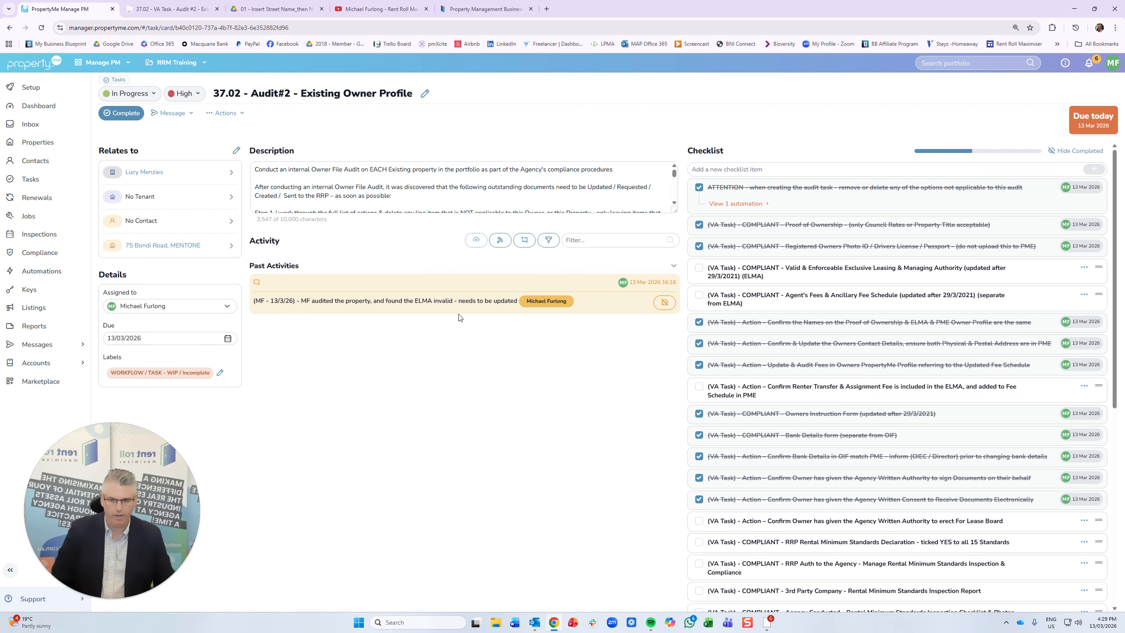
{"action": "scroll", "coordinate": [816, 353], "scroll_direction": "down", "scroll_amount": 5}
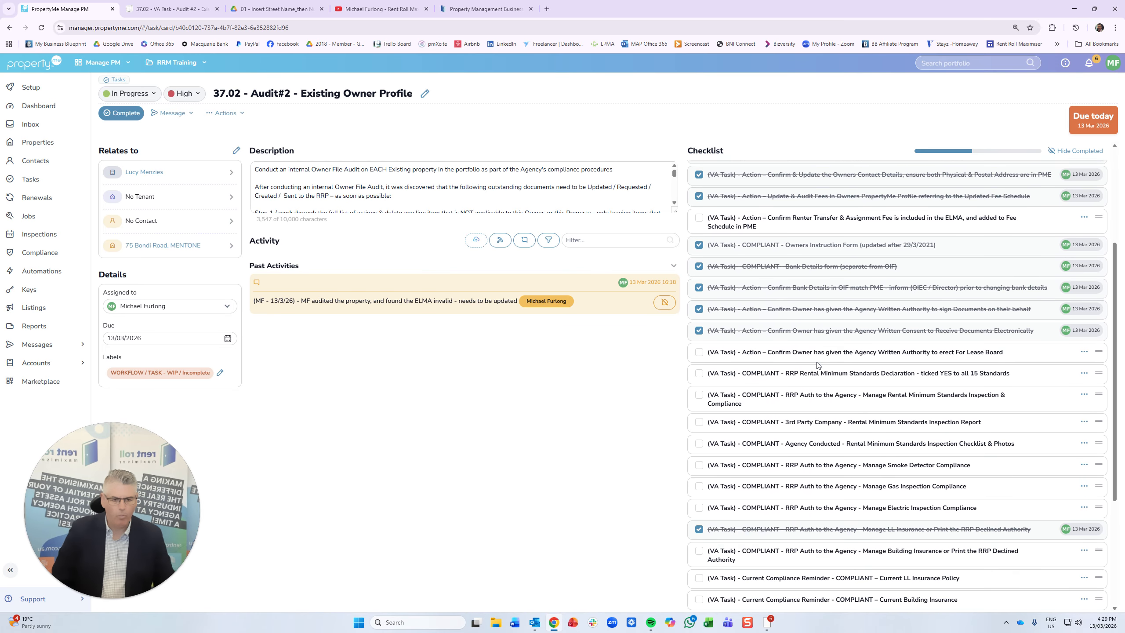
{"action": "scroll", "coordinate": [898, 385], "scroll_direction": "down", "scroll_amount": 2}
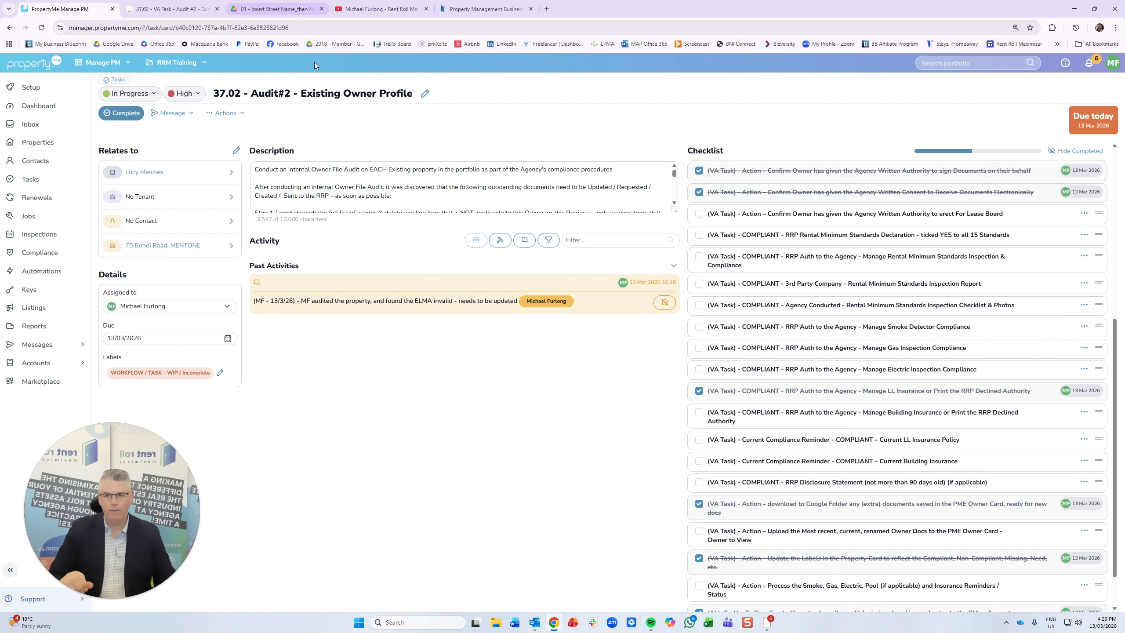
{"action": "left_click", "coordinate": [41, 107]}
{"action": "left_click", "coordinate": [243, 162]}
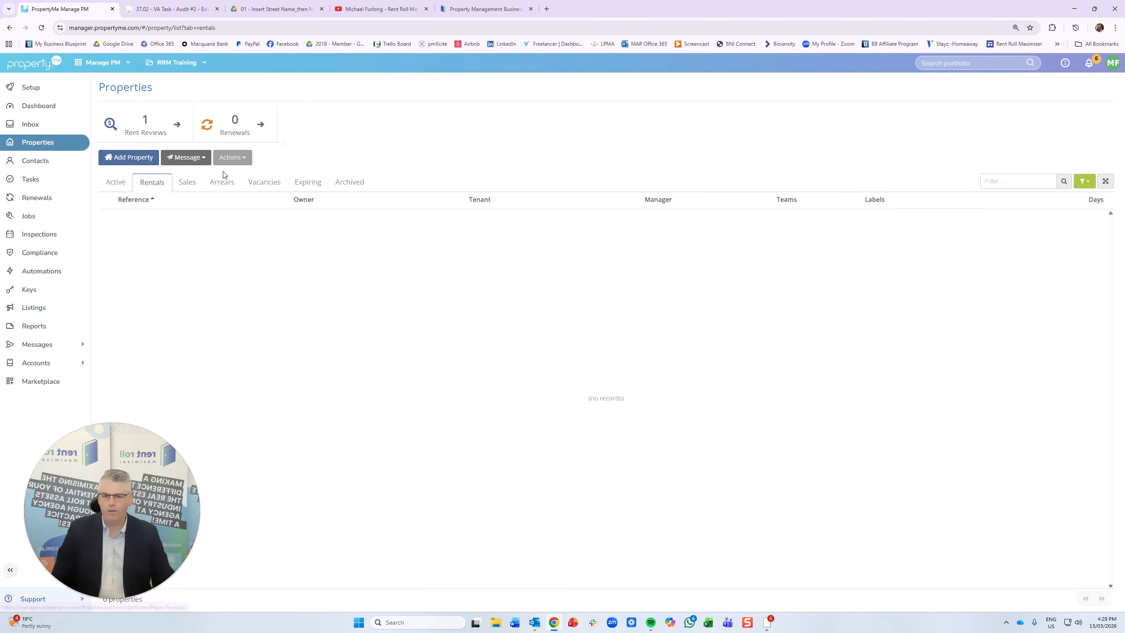
{"action": "left_click", "coordinate": [105, 183]}
{"action": "left_click", "coordinate": [153, 269]}
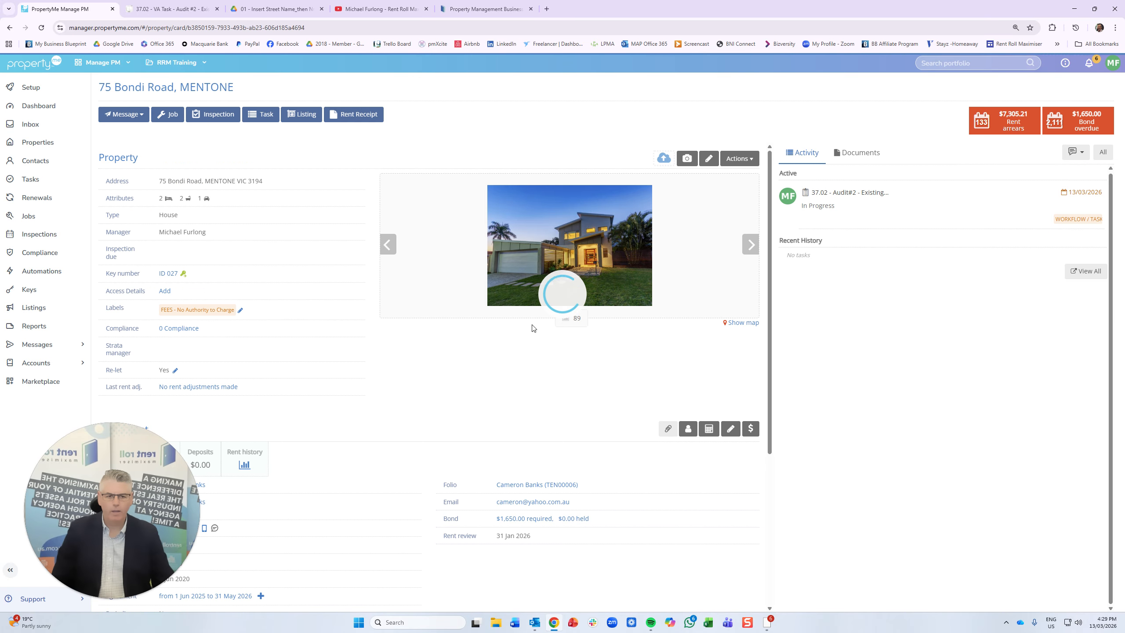
- Start a client-visible owner document upload, cancel it, and view the property's stored documents
{"action": "scroll", "coordinate": [427, 394], "scroll_direction": "down", "scroll_amount": 5}
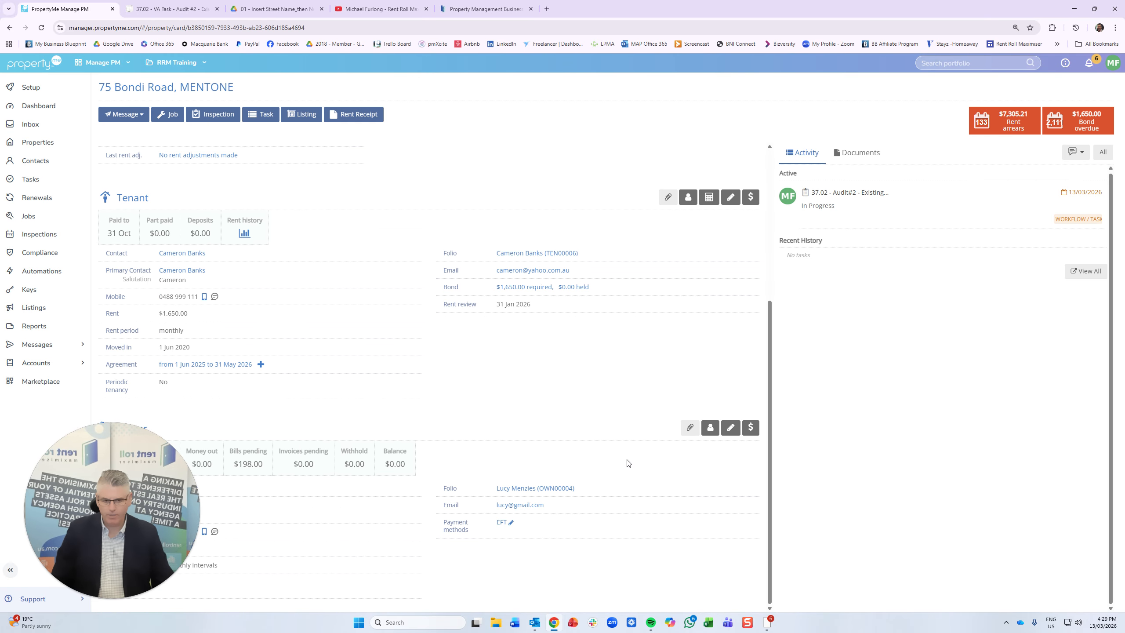
{"action": "left_click", "coordinate": [690, 428]}
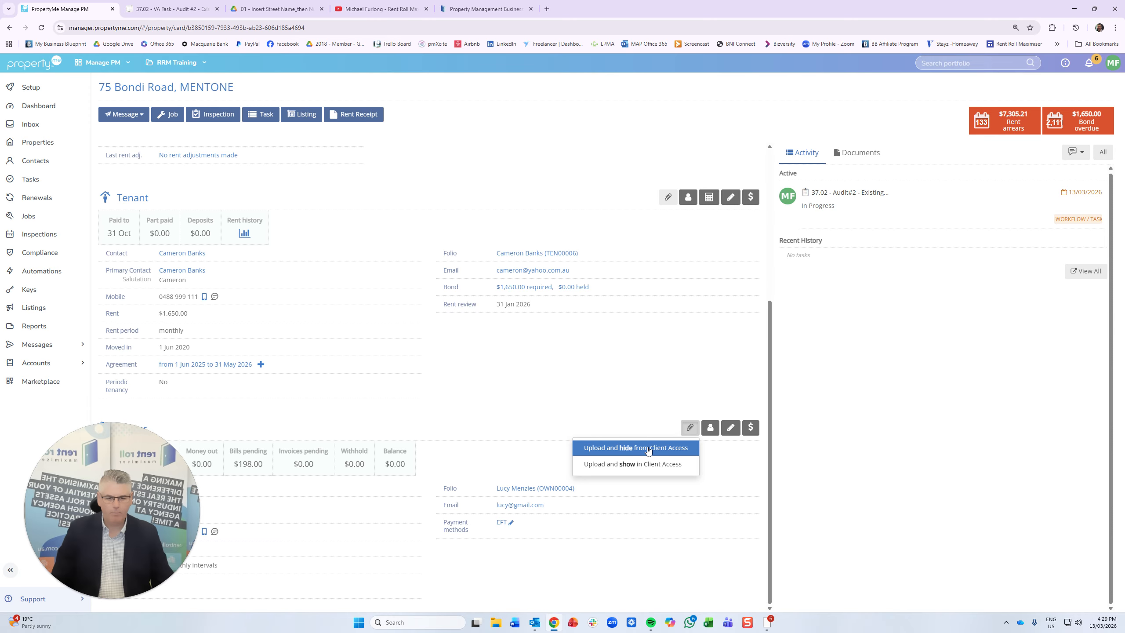
{"action": "left_click", "coordinate": [641, 463]}
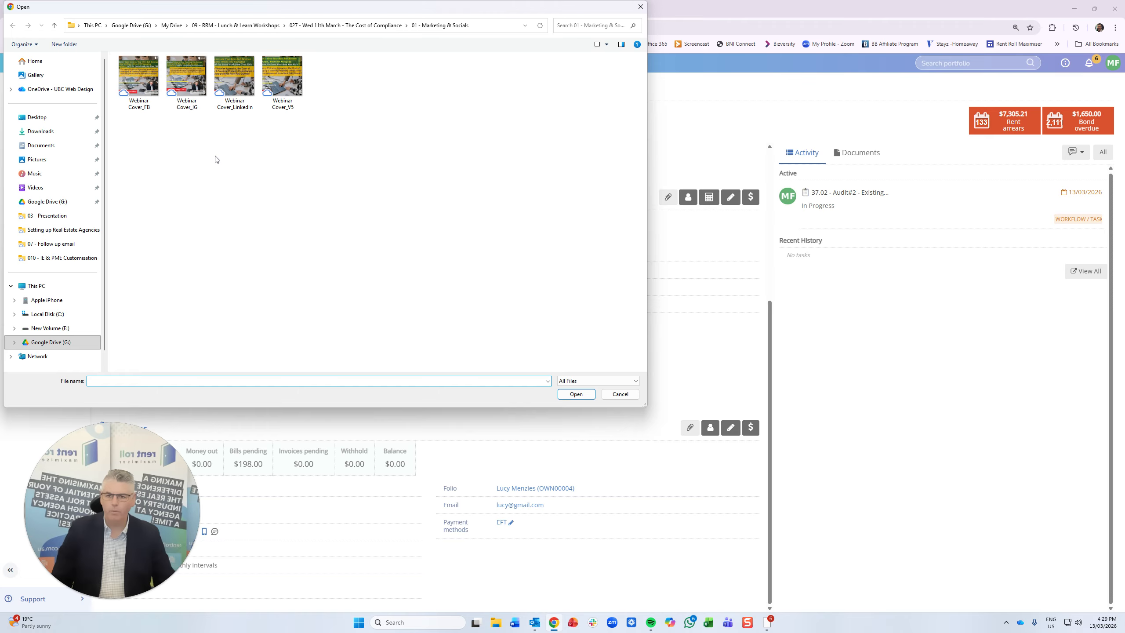
{"action": "left_click", "coordinate": [640, 7]}
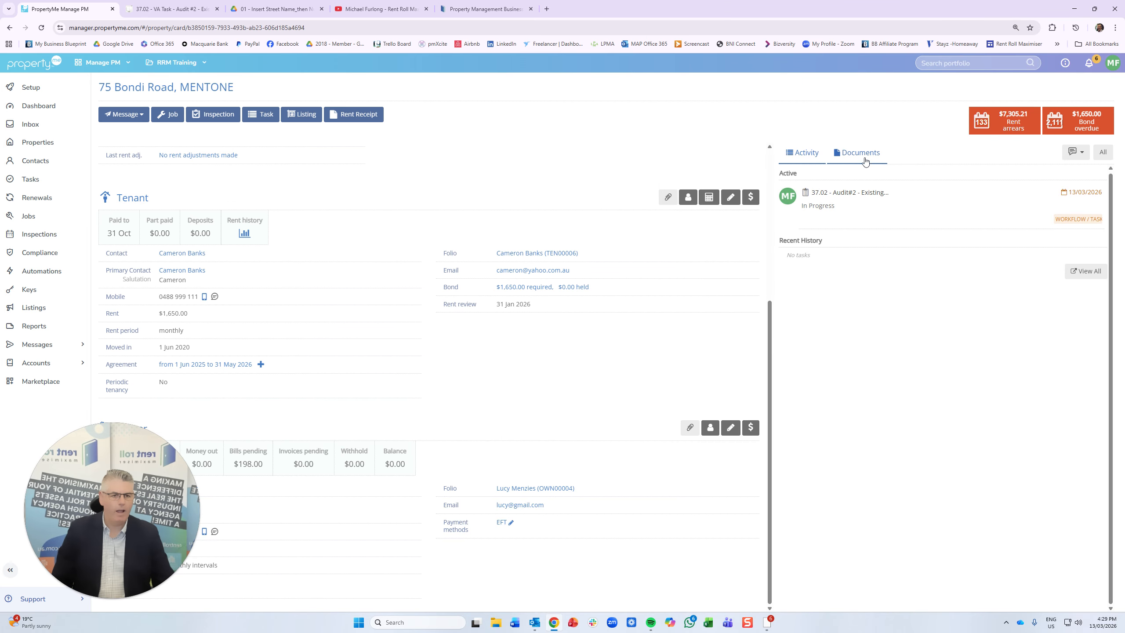
{"action": "left_click", "coordinate": [863, 161]}
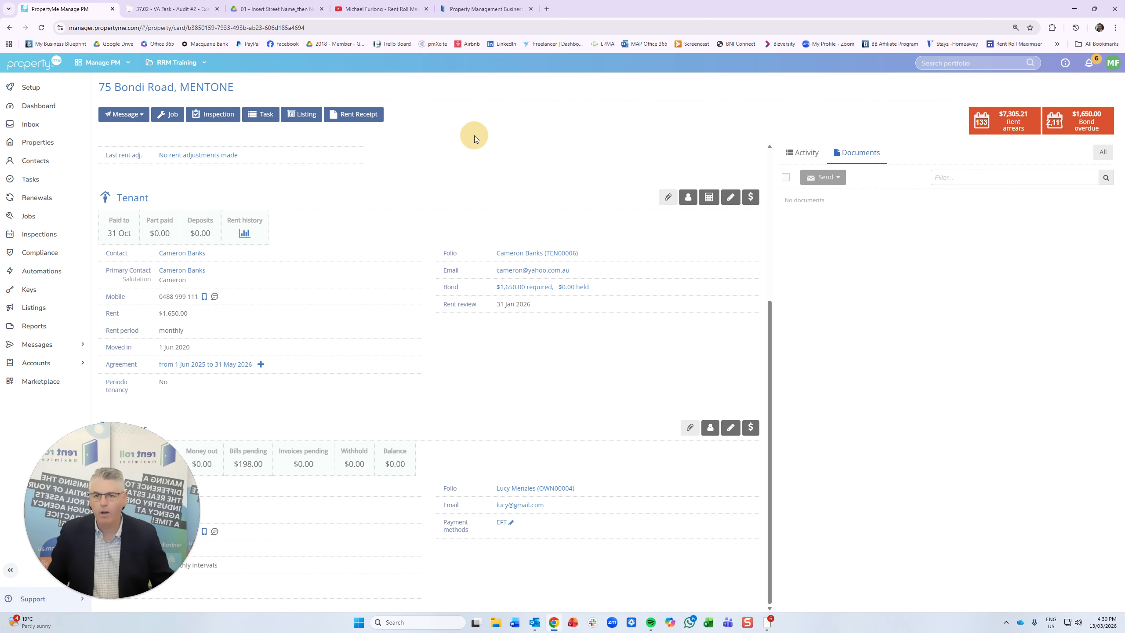
- Scroll through the Rent Roll Maximiser YouTube channel's videos, then view the rentrollmaximiser.com.au homepage
{"action": "left_click", "coordinate": [380, 10]}
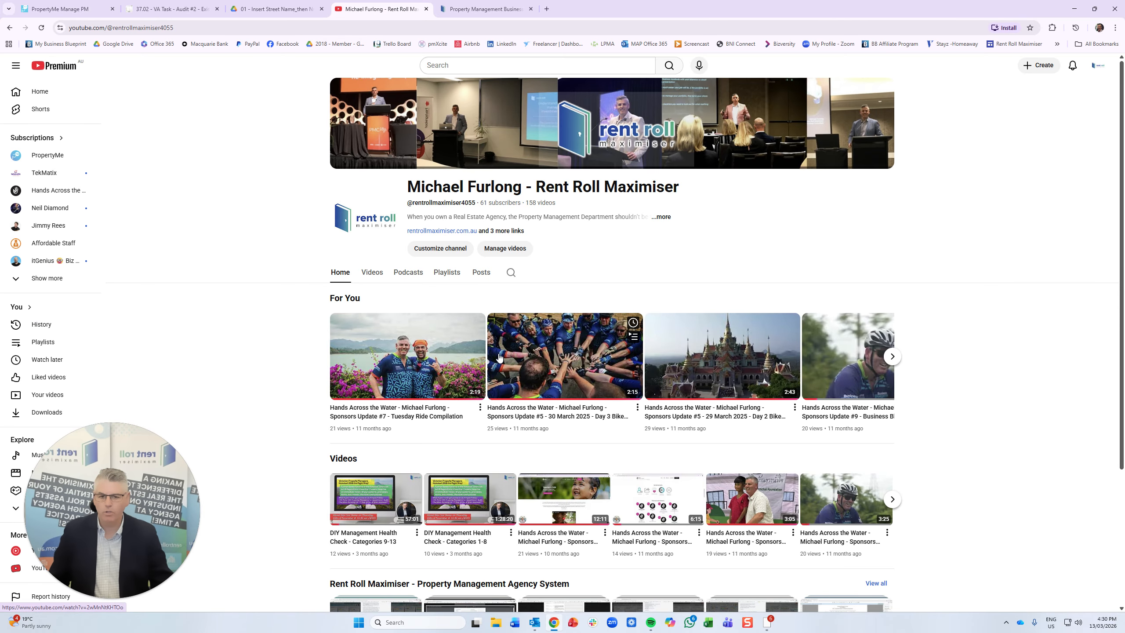
{"action": "scroll", "coordinate": [499, 358], "scroll_direction": "down", "scroll_amount": 4}
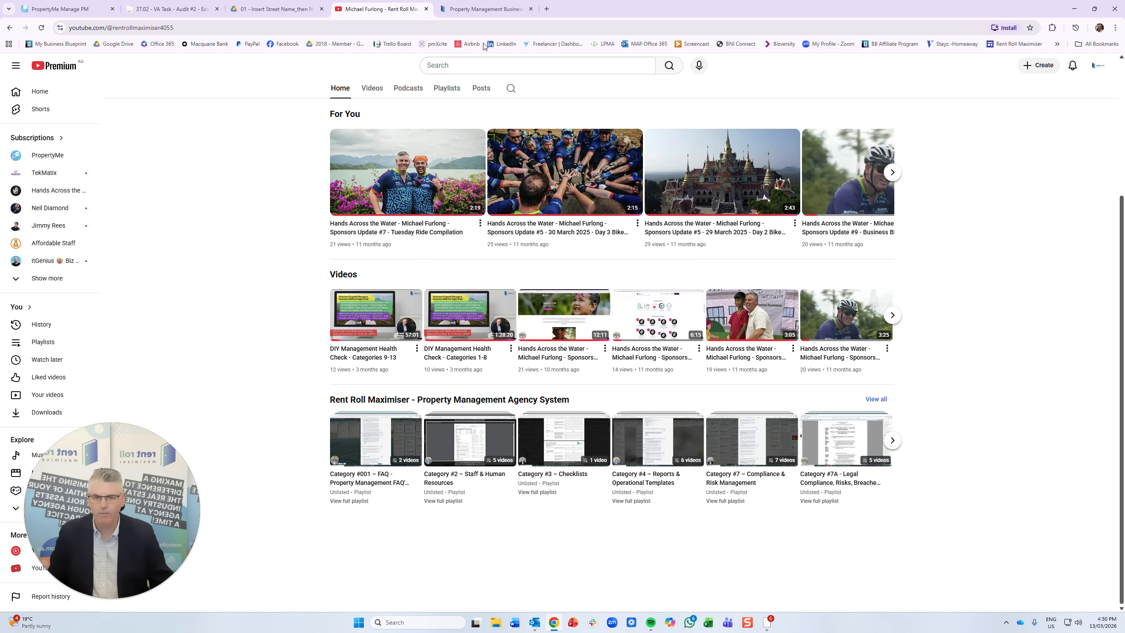
{"action": "left_click", "coordinate": [485, 9]}
{"action": "scroll", "coordinate": [588, 393], "scroll_direction": "down", "scroll_amount": 12}
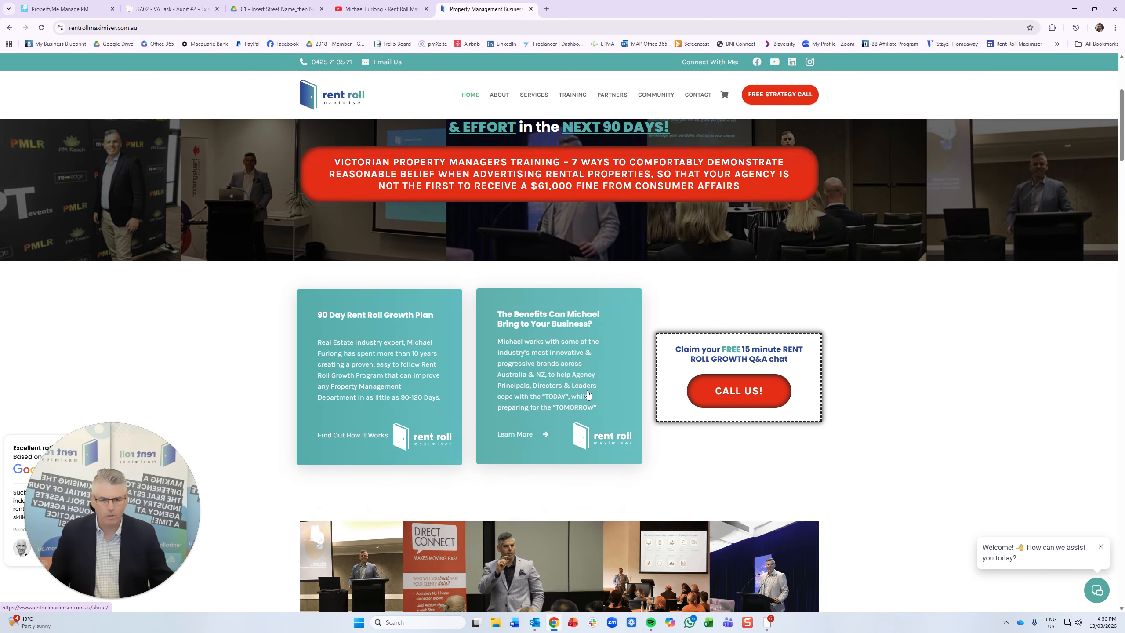
{"action": "scroll", "coordinate": [588, 394], "scroll_direction": "up", "scroll_amount": 12}
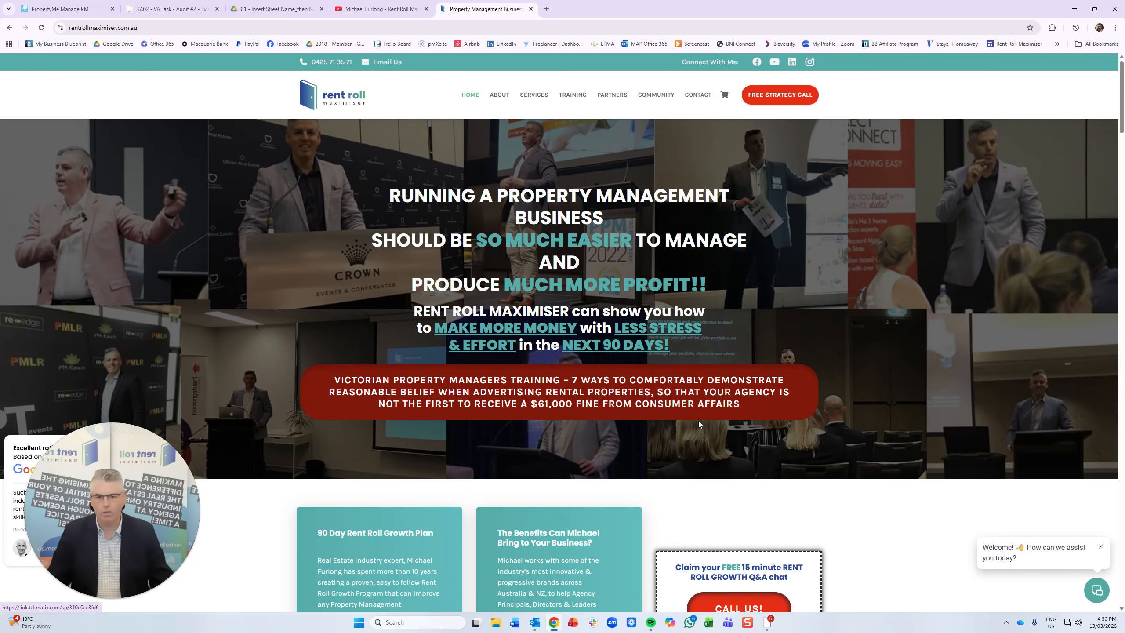
{"action": "mouse_move", "coordinate": [533, 95]}
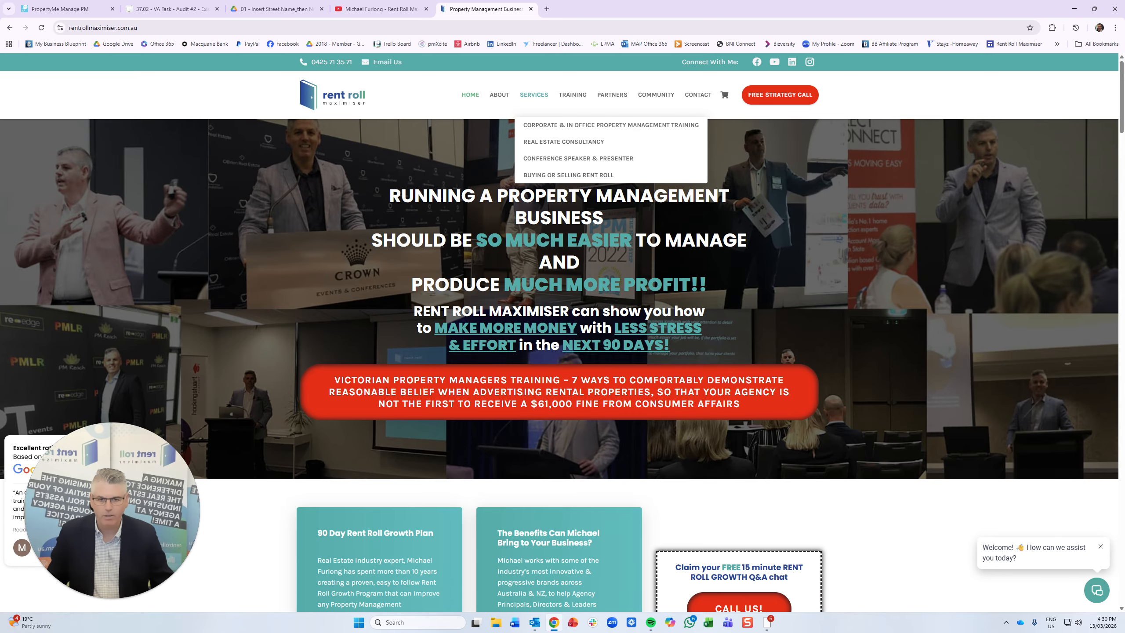
{"action": "mouse_move", "coordinate": [574, 100]}
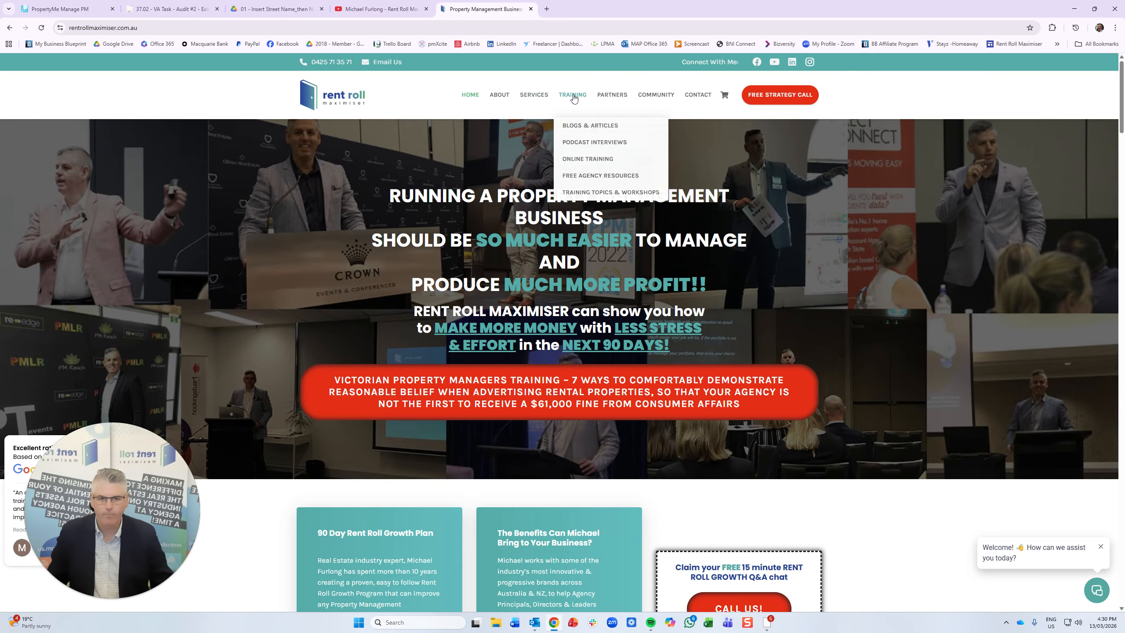
{"action": "left_click", "coordinate": [596, 175]}
{"action": "scroll", "coordinate": [535, 410], "scroll_direction": "down", "scroll_amount": 5}
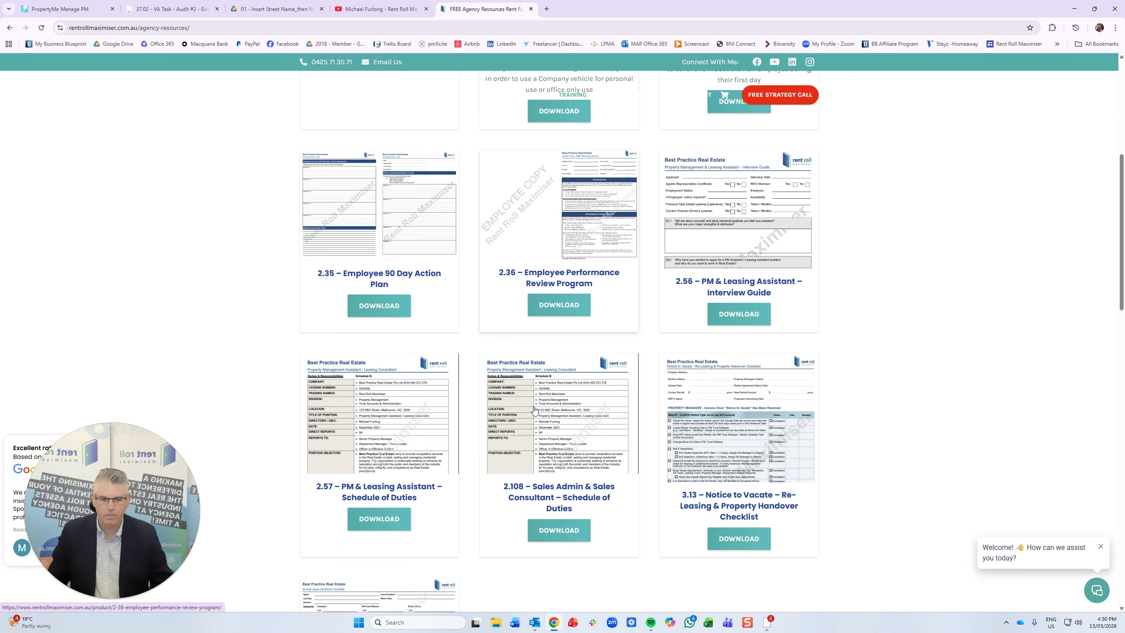
{"action": "scroll", "coordinate": [535, 410], "scroll_direction": "down", "scroll_amount": 10}
{"action": "scroll", "coordinate": [535, 411], "scroll_direction": "up", "scroll_amount": 10}
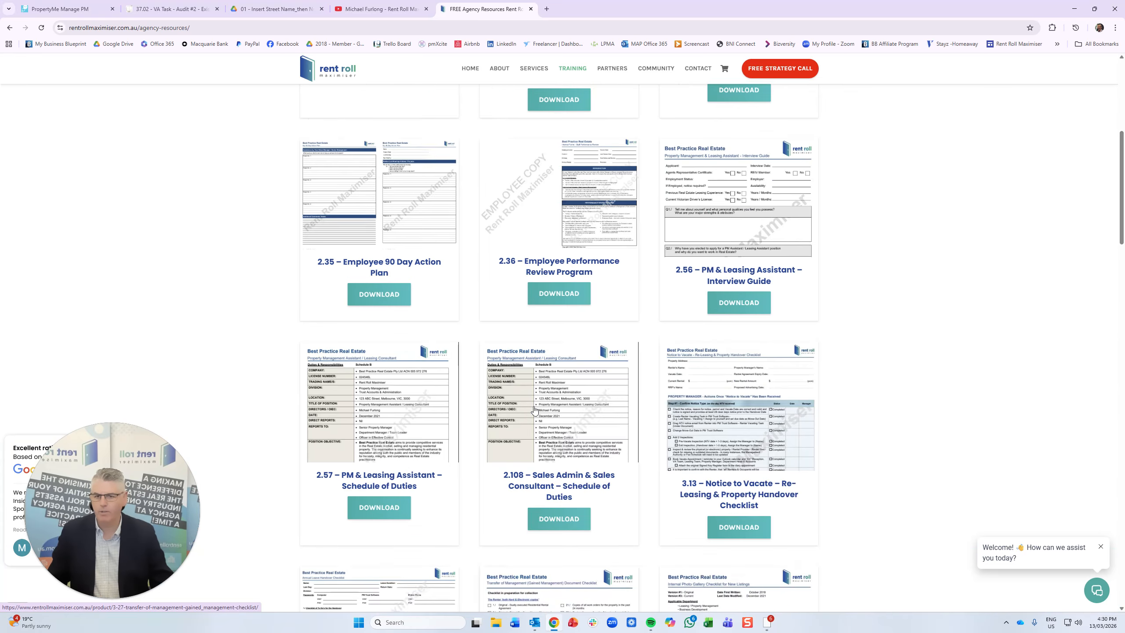
{"action": "scroll", "coordinate": [535, 410], "scroll_direction": "up", "scroll_amount": 6}
{"action": "scroll", "coordinate": [535, 410], "scroll_direction": "down", "scroll_amount": 14}
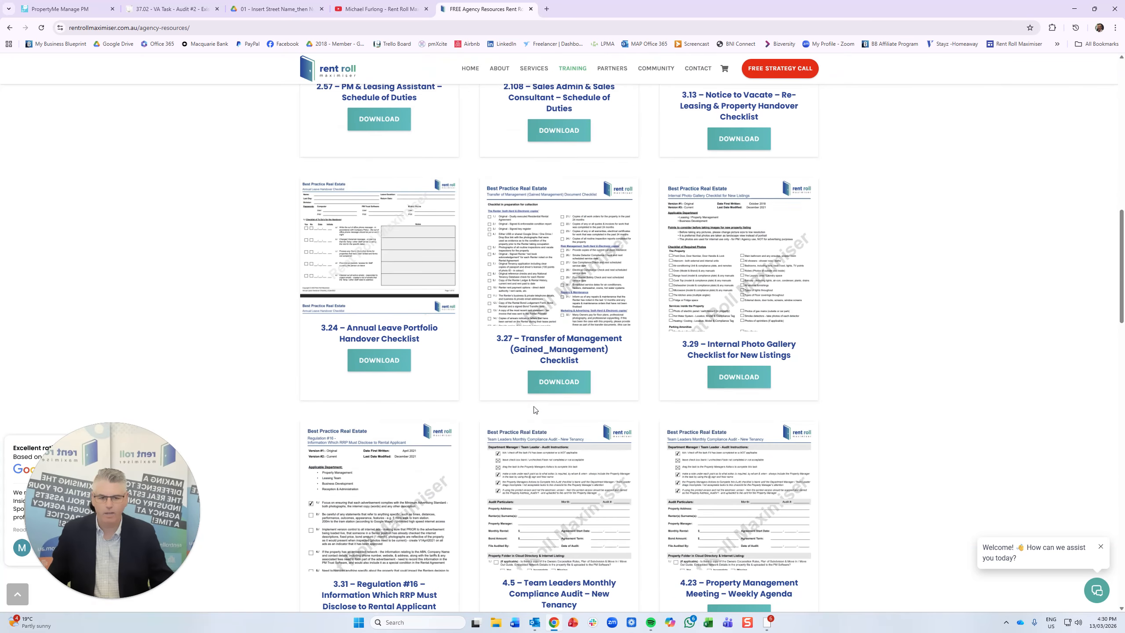
{"action": "scroll", "coordinate": [535, 410], "scroll_direction": "down", "scroll_amount": 12}
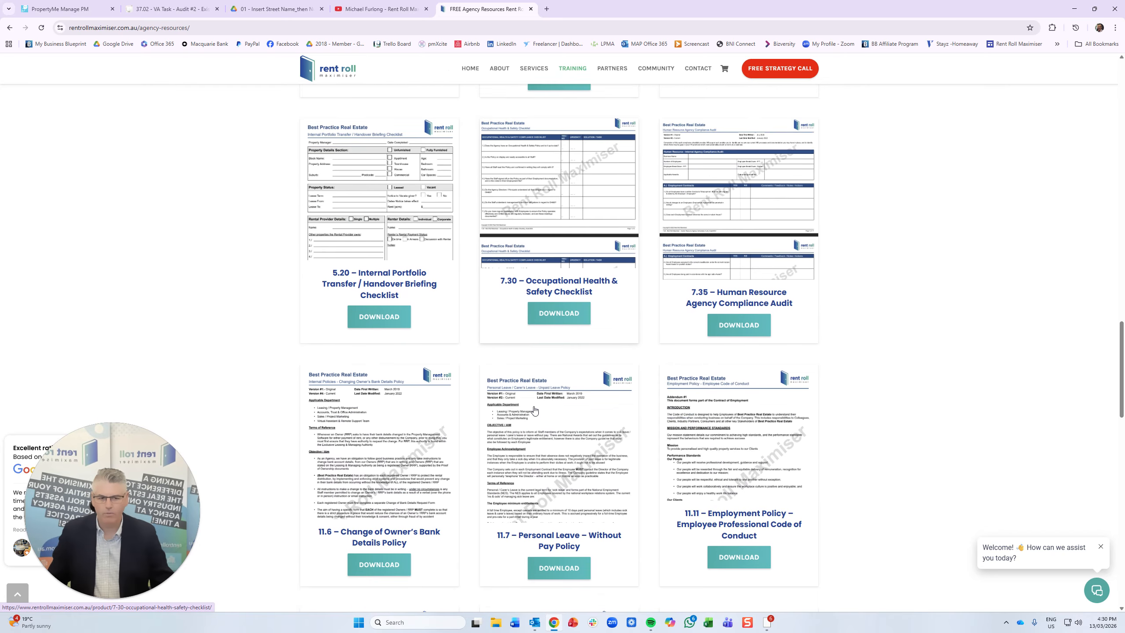
{"action": "scroll", "coordinate": [535, 410], "scroll_direction": "down", "scroll_amount": 12}
{"action": "scroll", "coordinate": [535, 410], "scroll_direction": "up", "scroll_amount": 9}
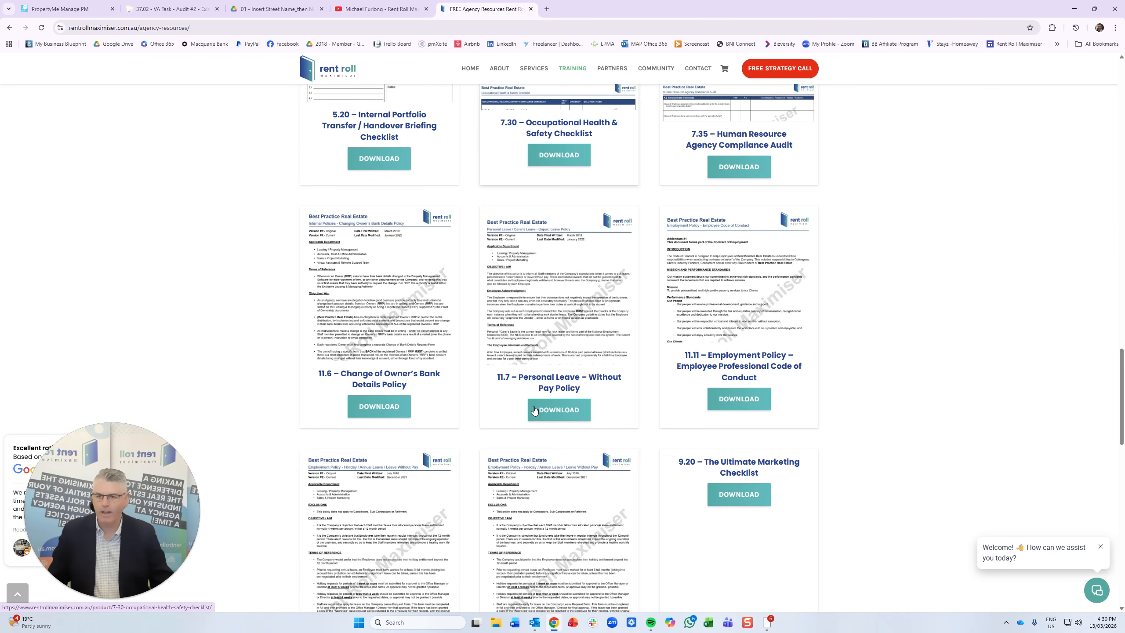
{"action": "scroll", "coordinate": [535, 410], "scroll_direction": "up", "scroll_amount": 12}
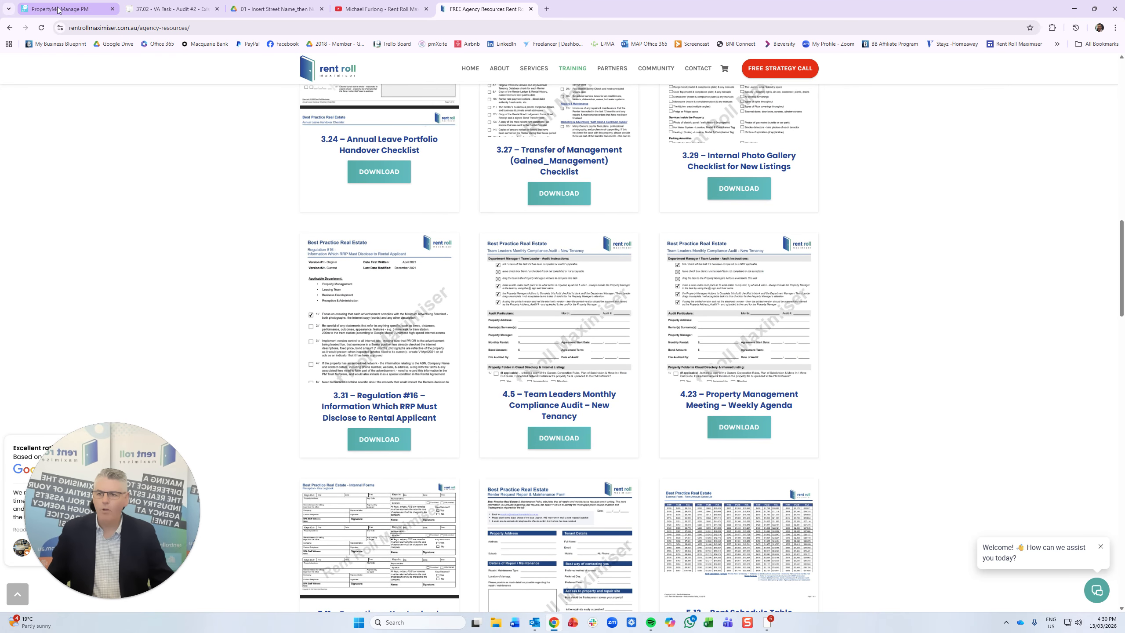
{"action": "left_click", "coordinate": [58, 9]}
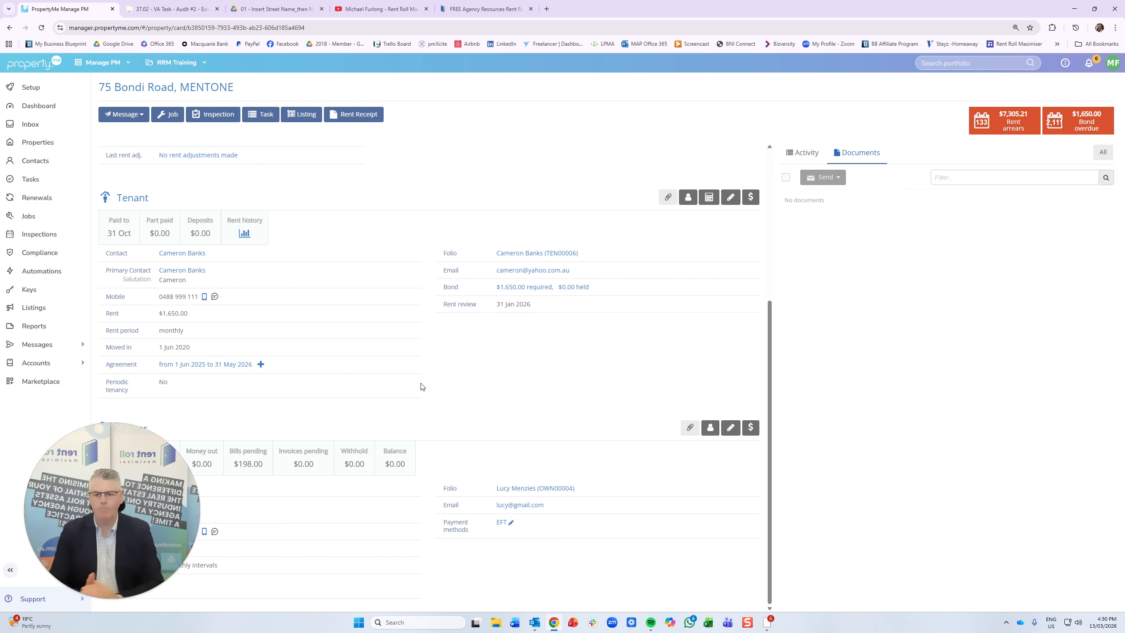